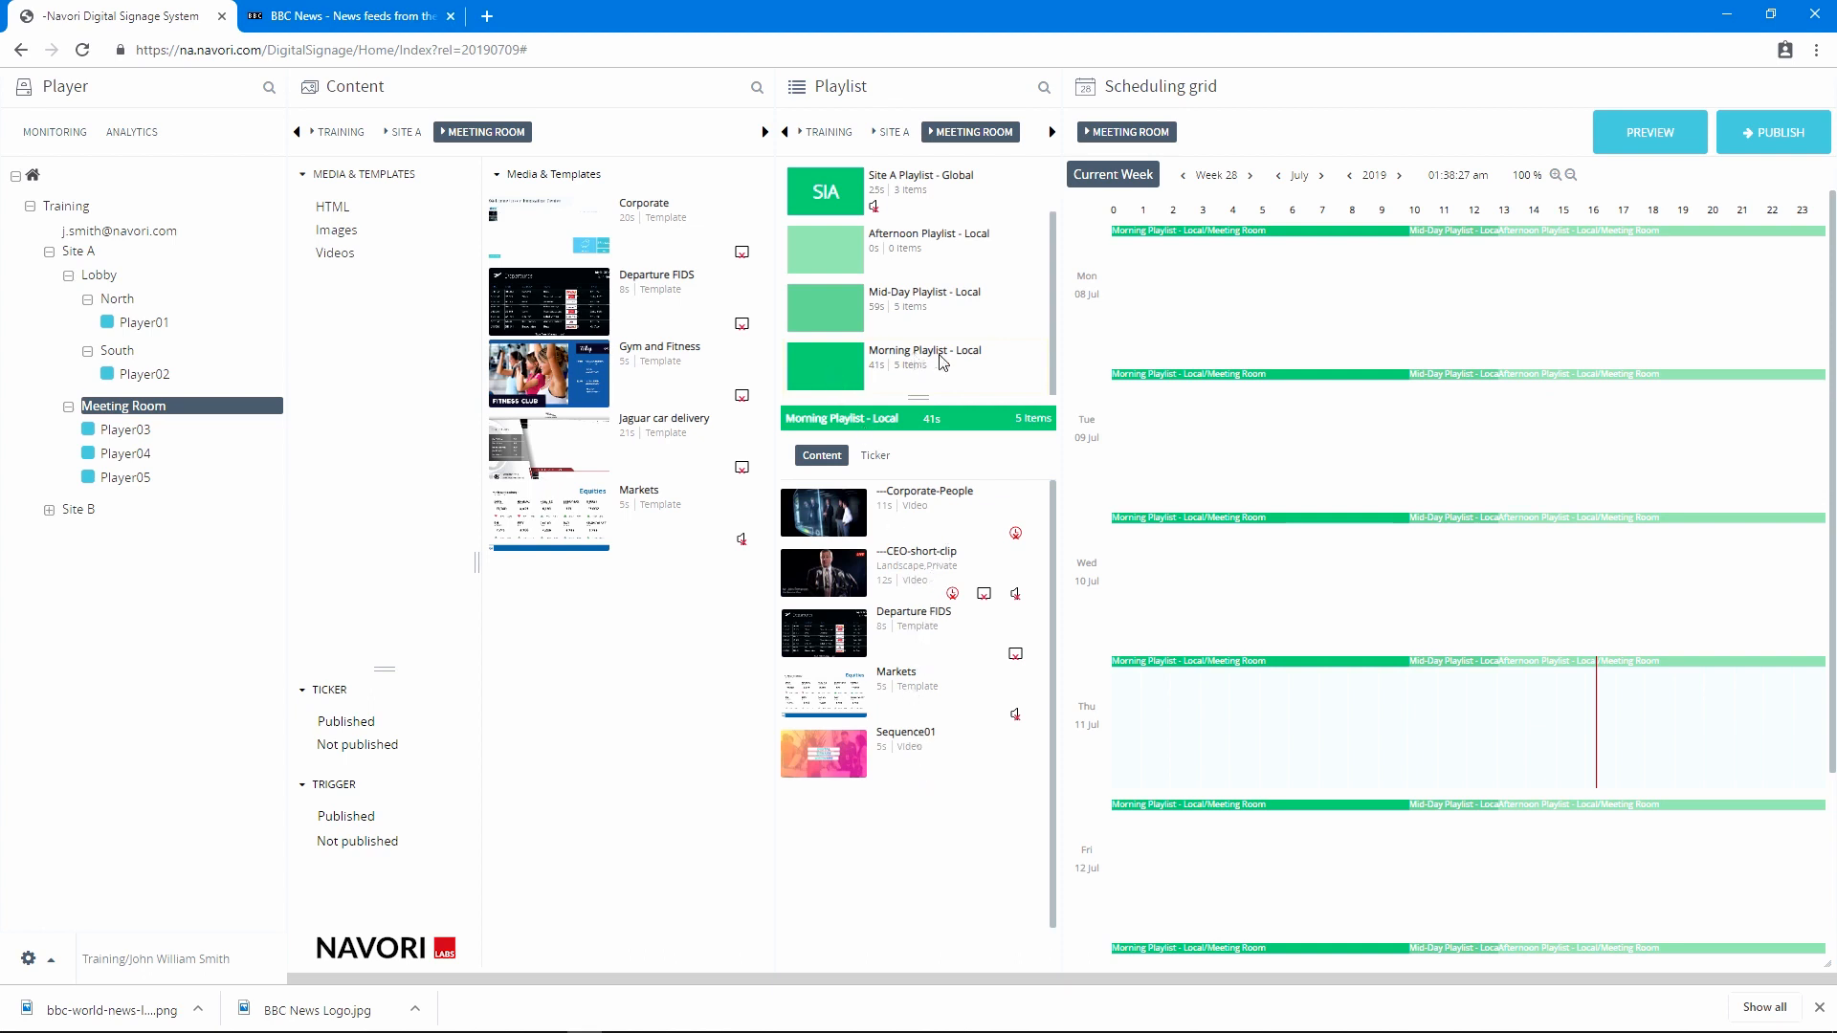
# Start a new regular playlist for Meeting Room and name it New Playlist
pyautogui.click(835, 308)
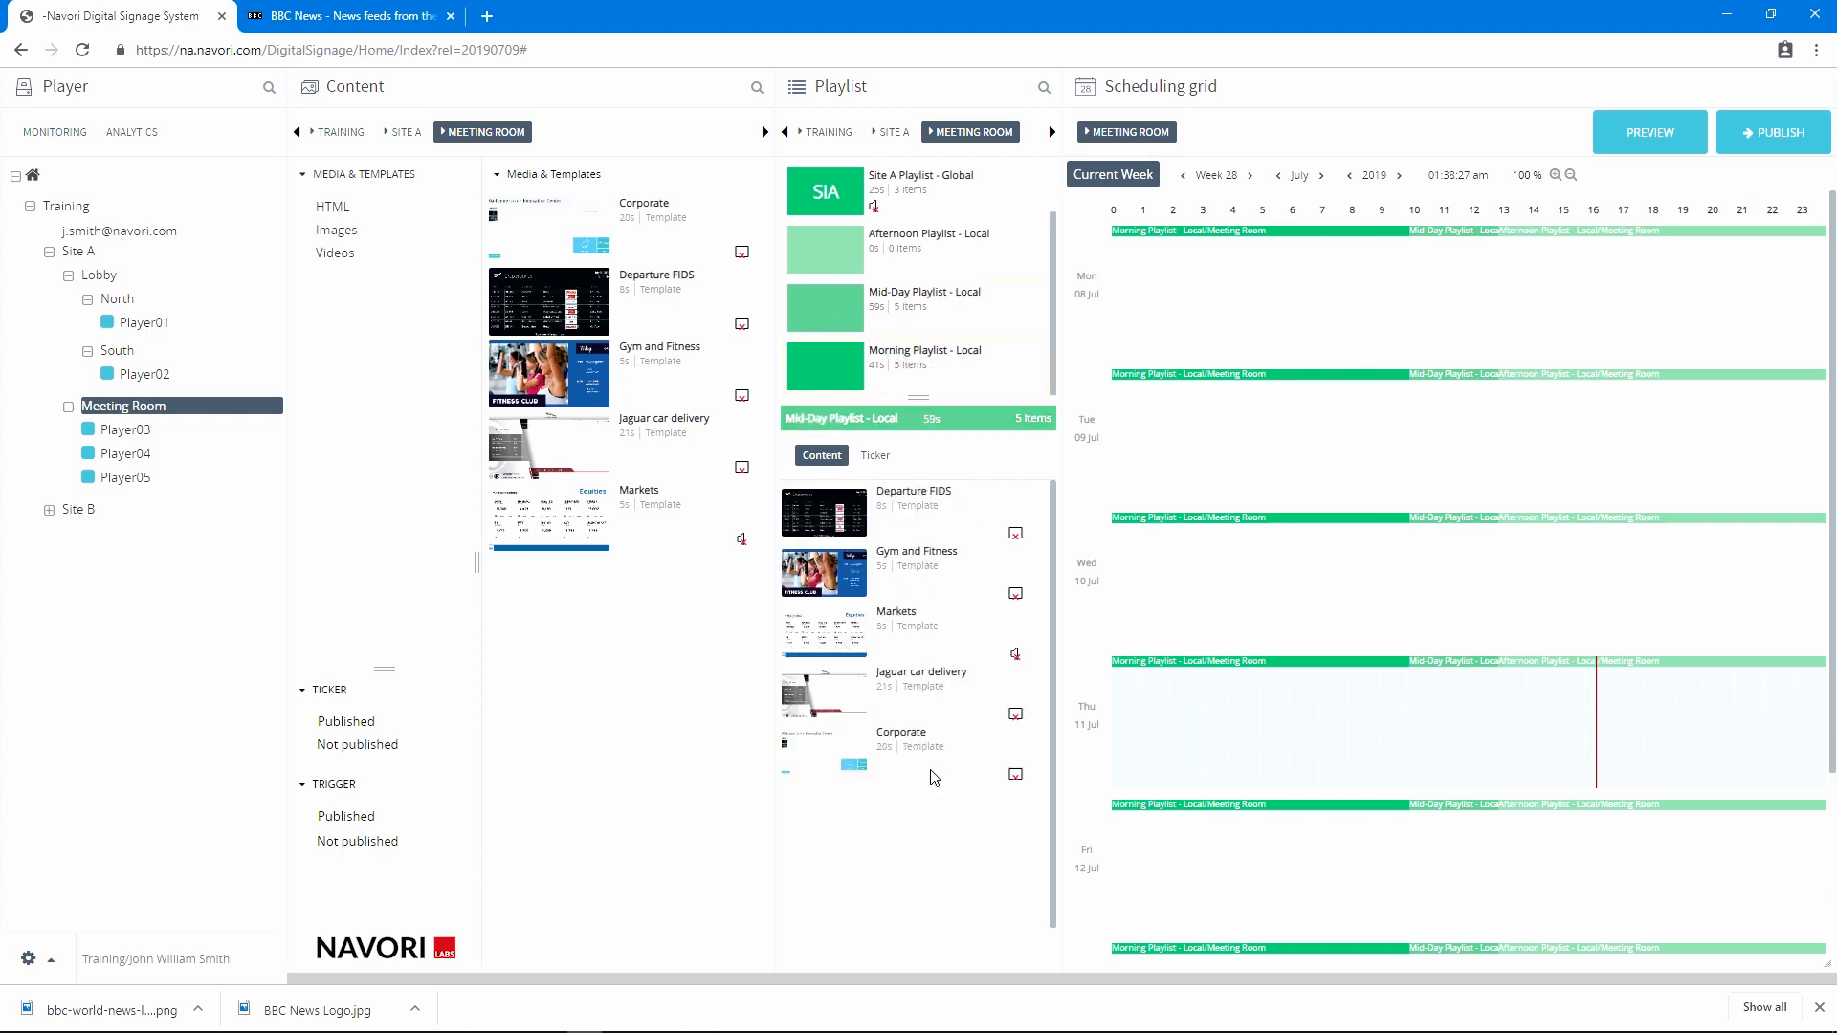
pyautogui.rightClick(912, 344)
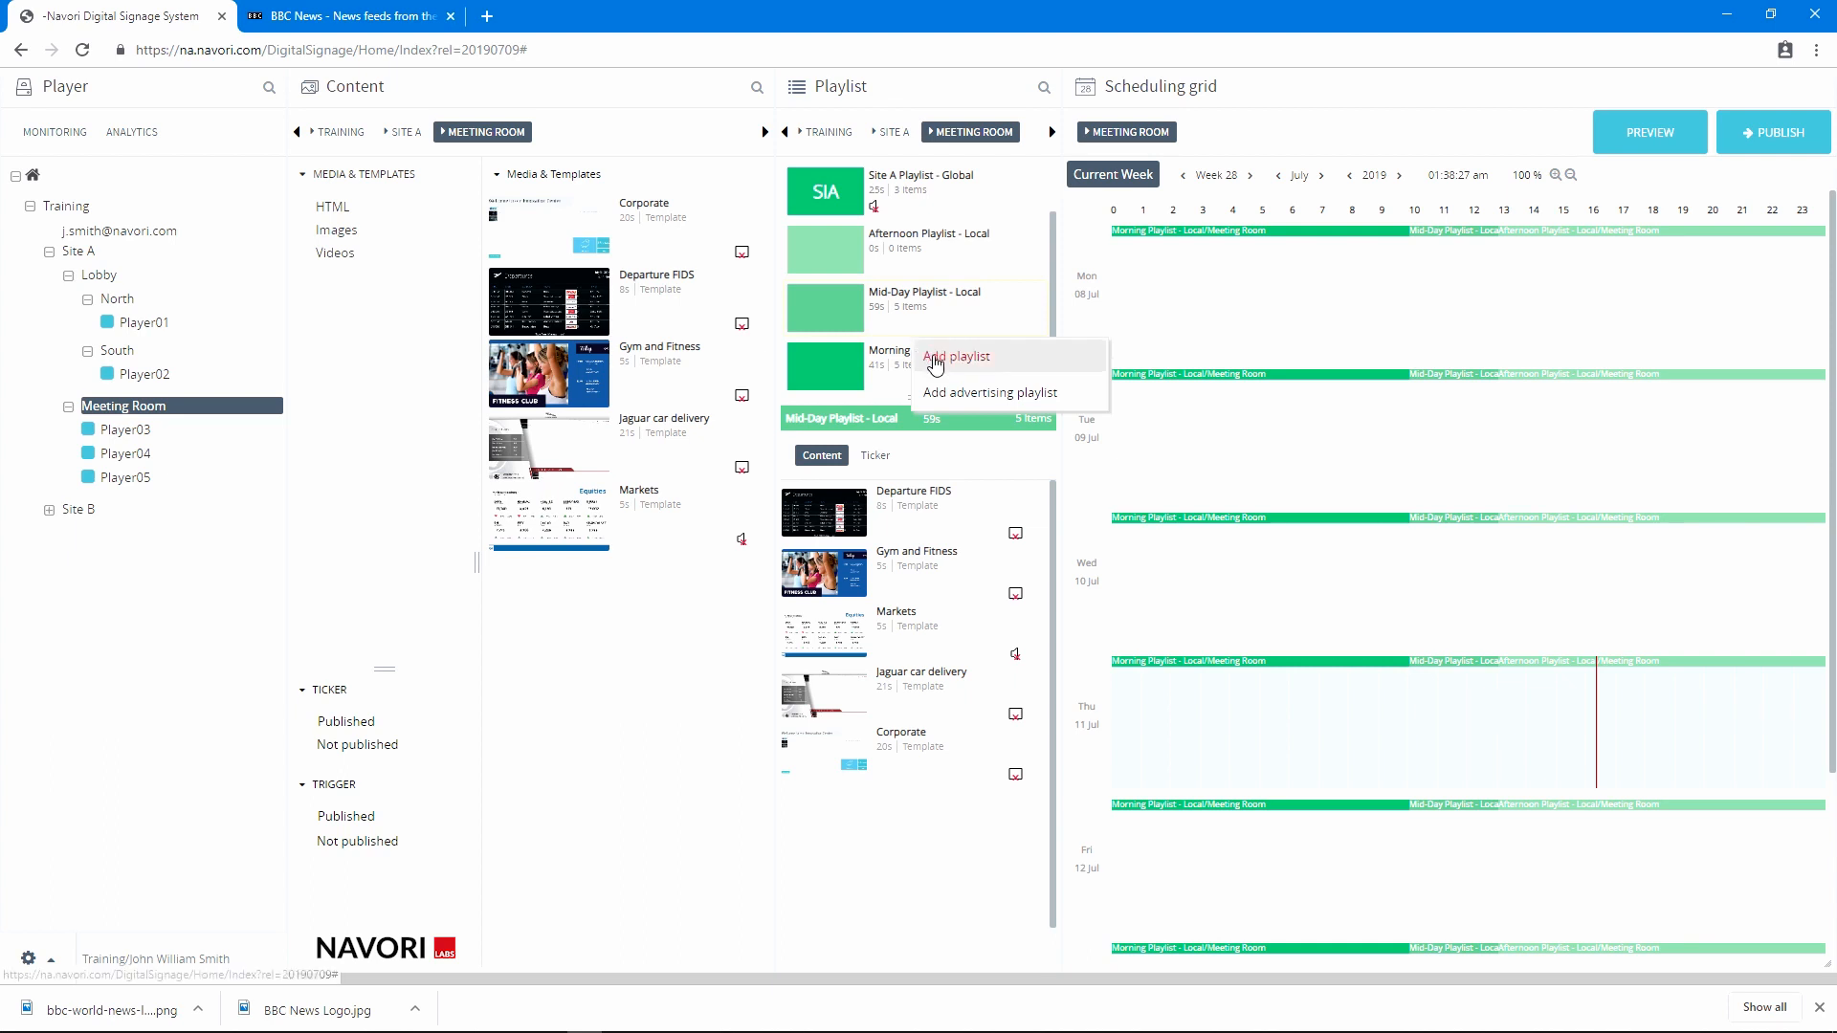
pyautogui.click(935, 360)
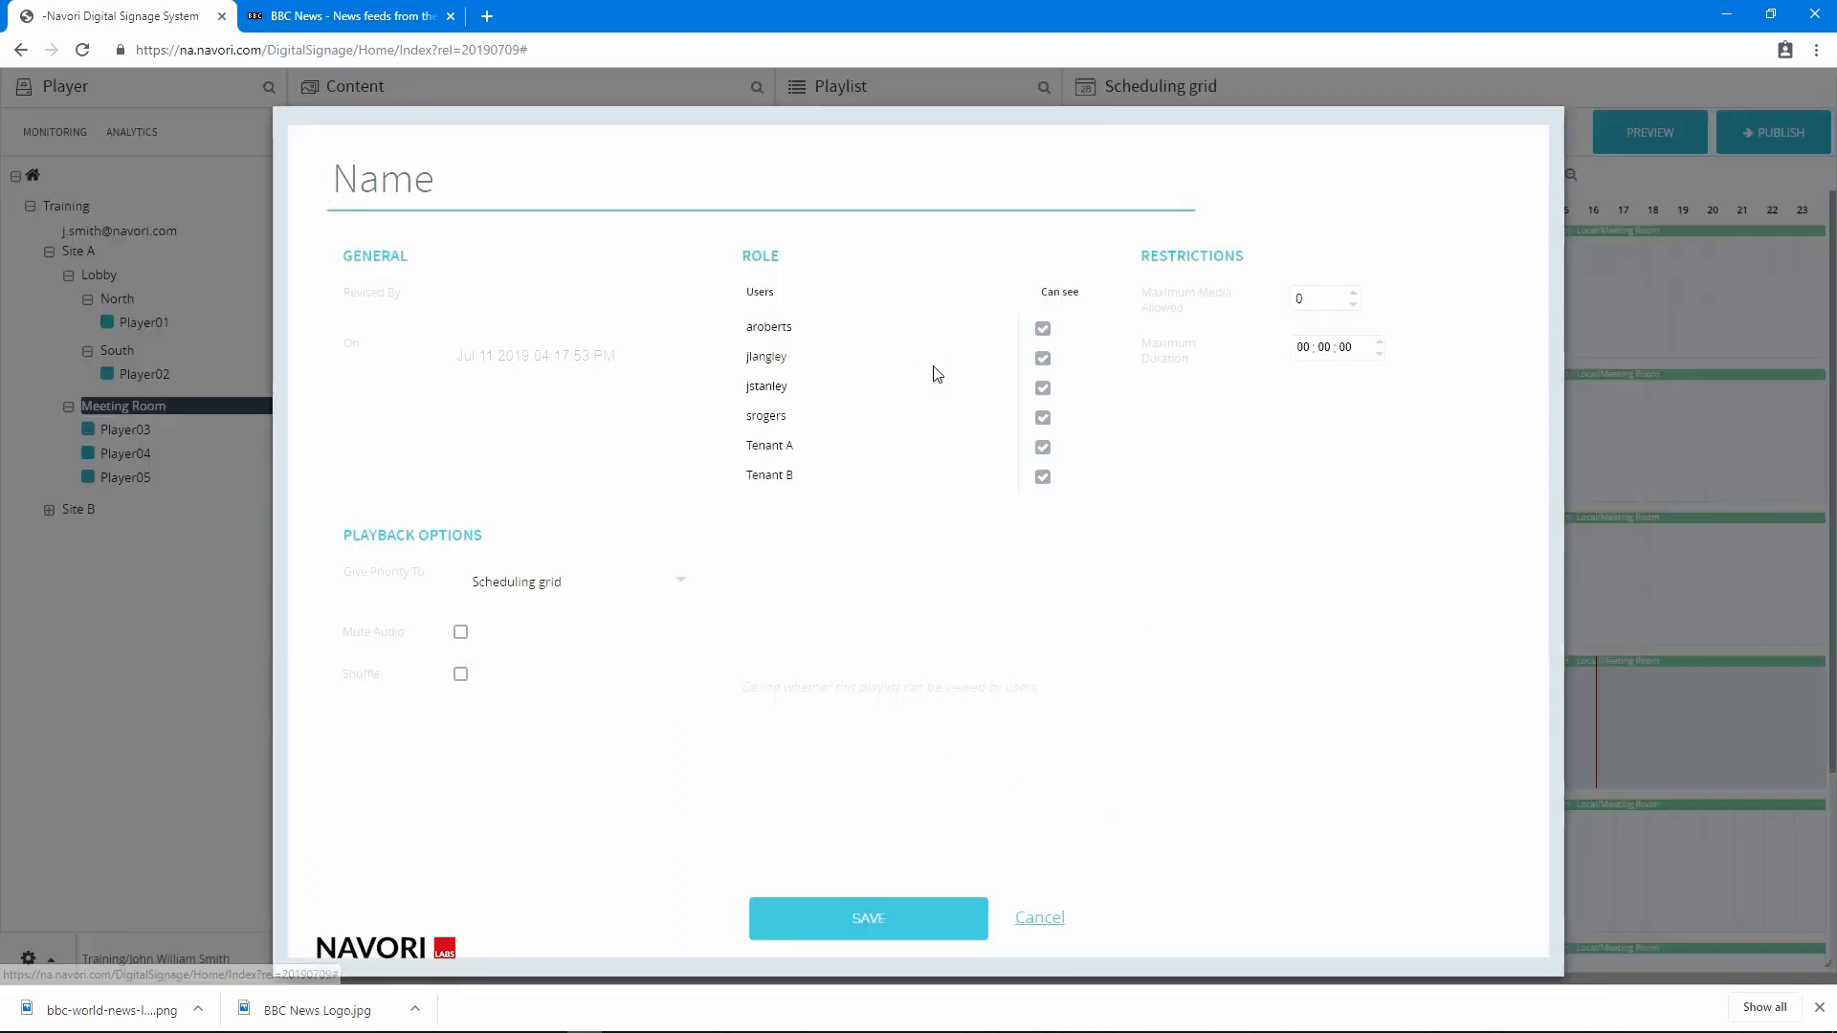
pyautogui.write('New ')
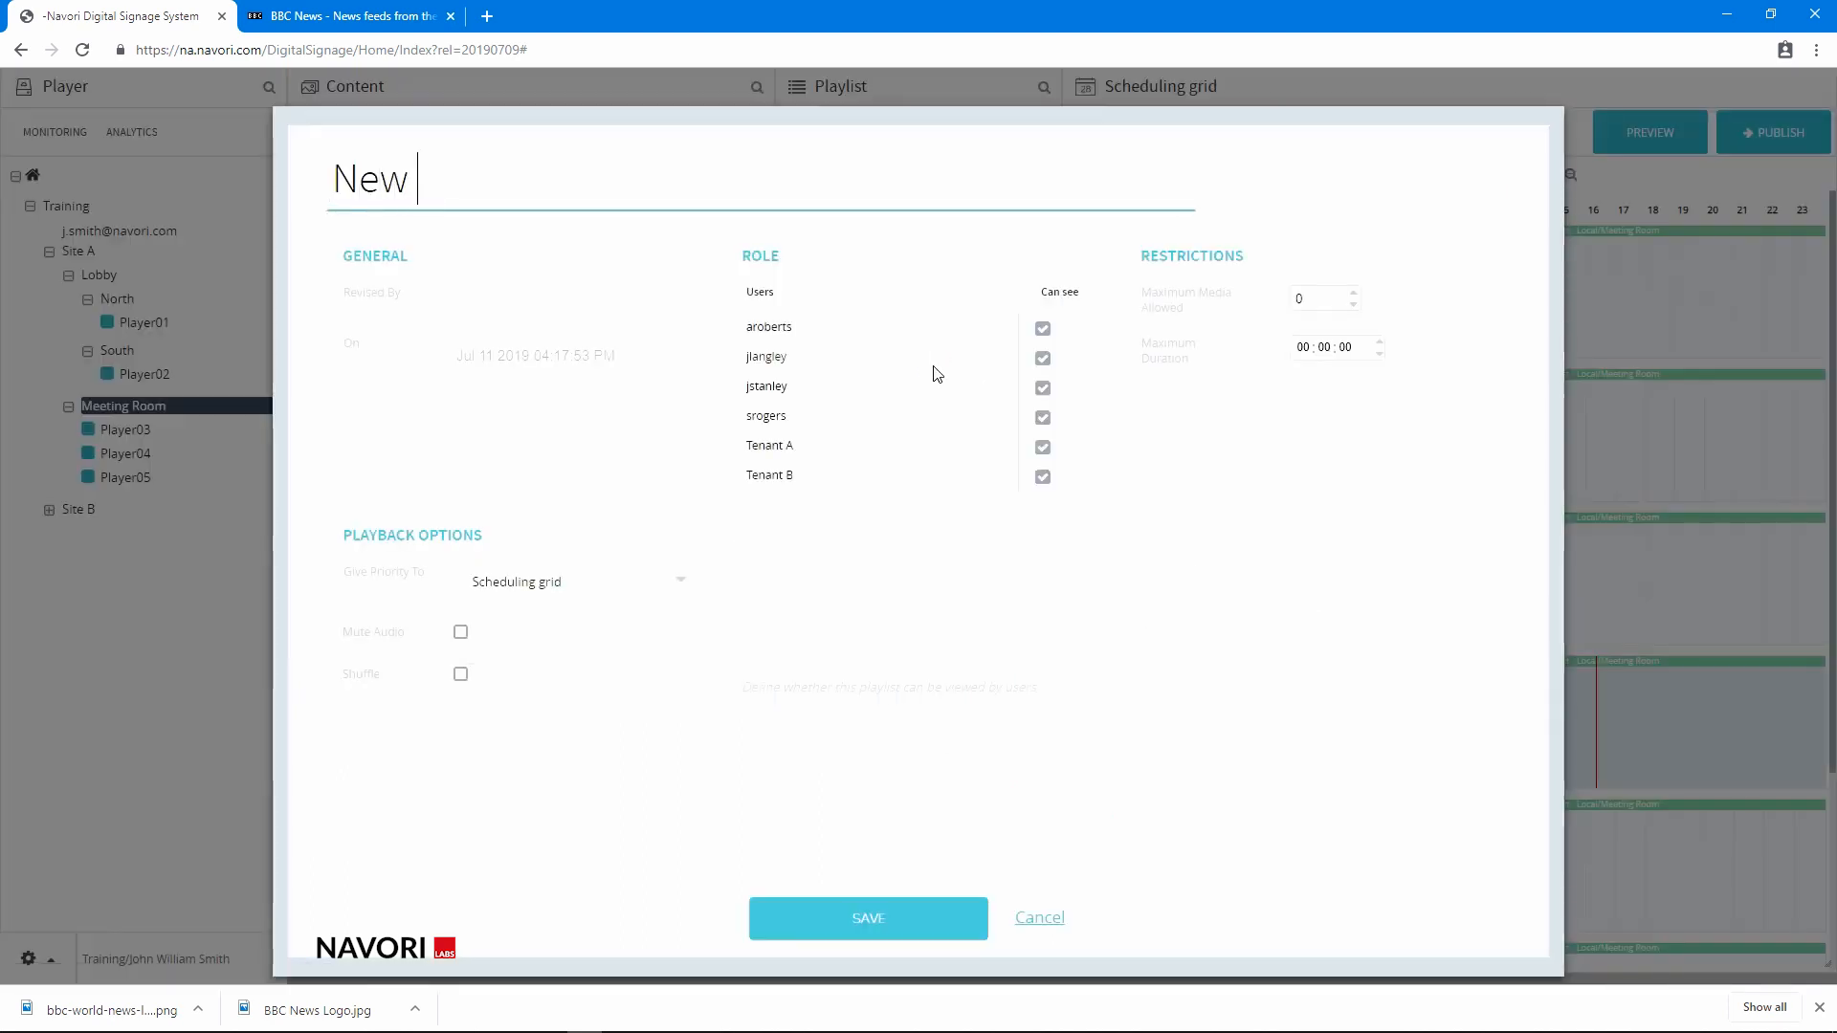
pyautogui.write('Playlist')
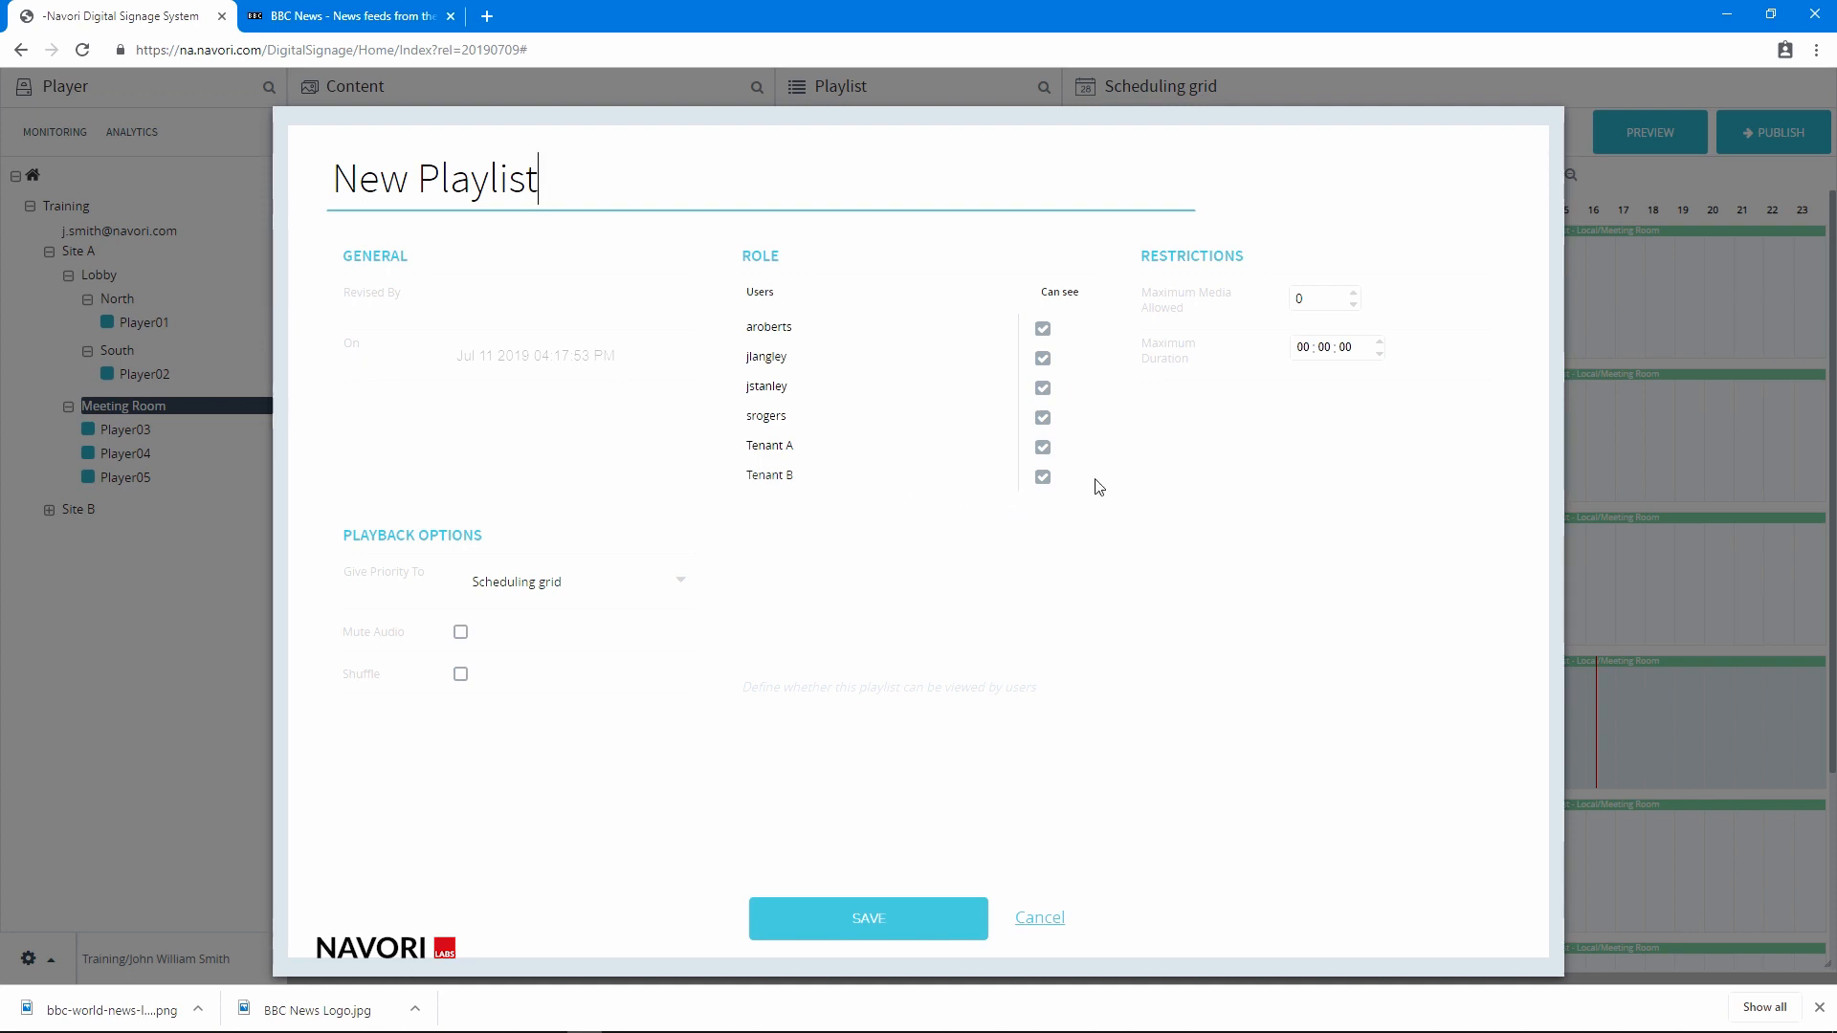
# Hide the playlist from Tenant A and Tenant B, and restrict it to 15 media and a maximum duration of 2 minutes
pyautogui.click(1043, 447)
pyautogui.click(1044, 480)
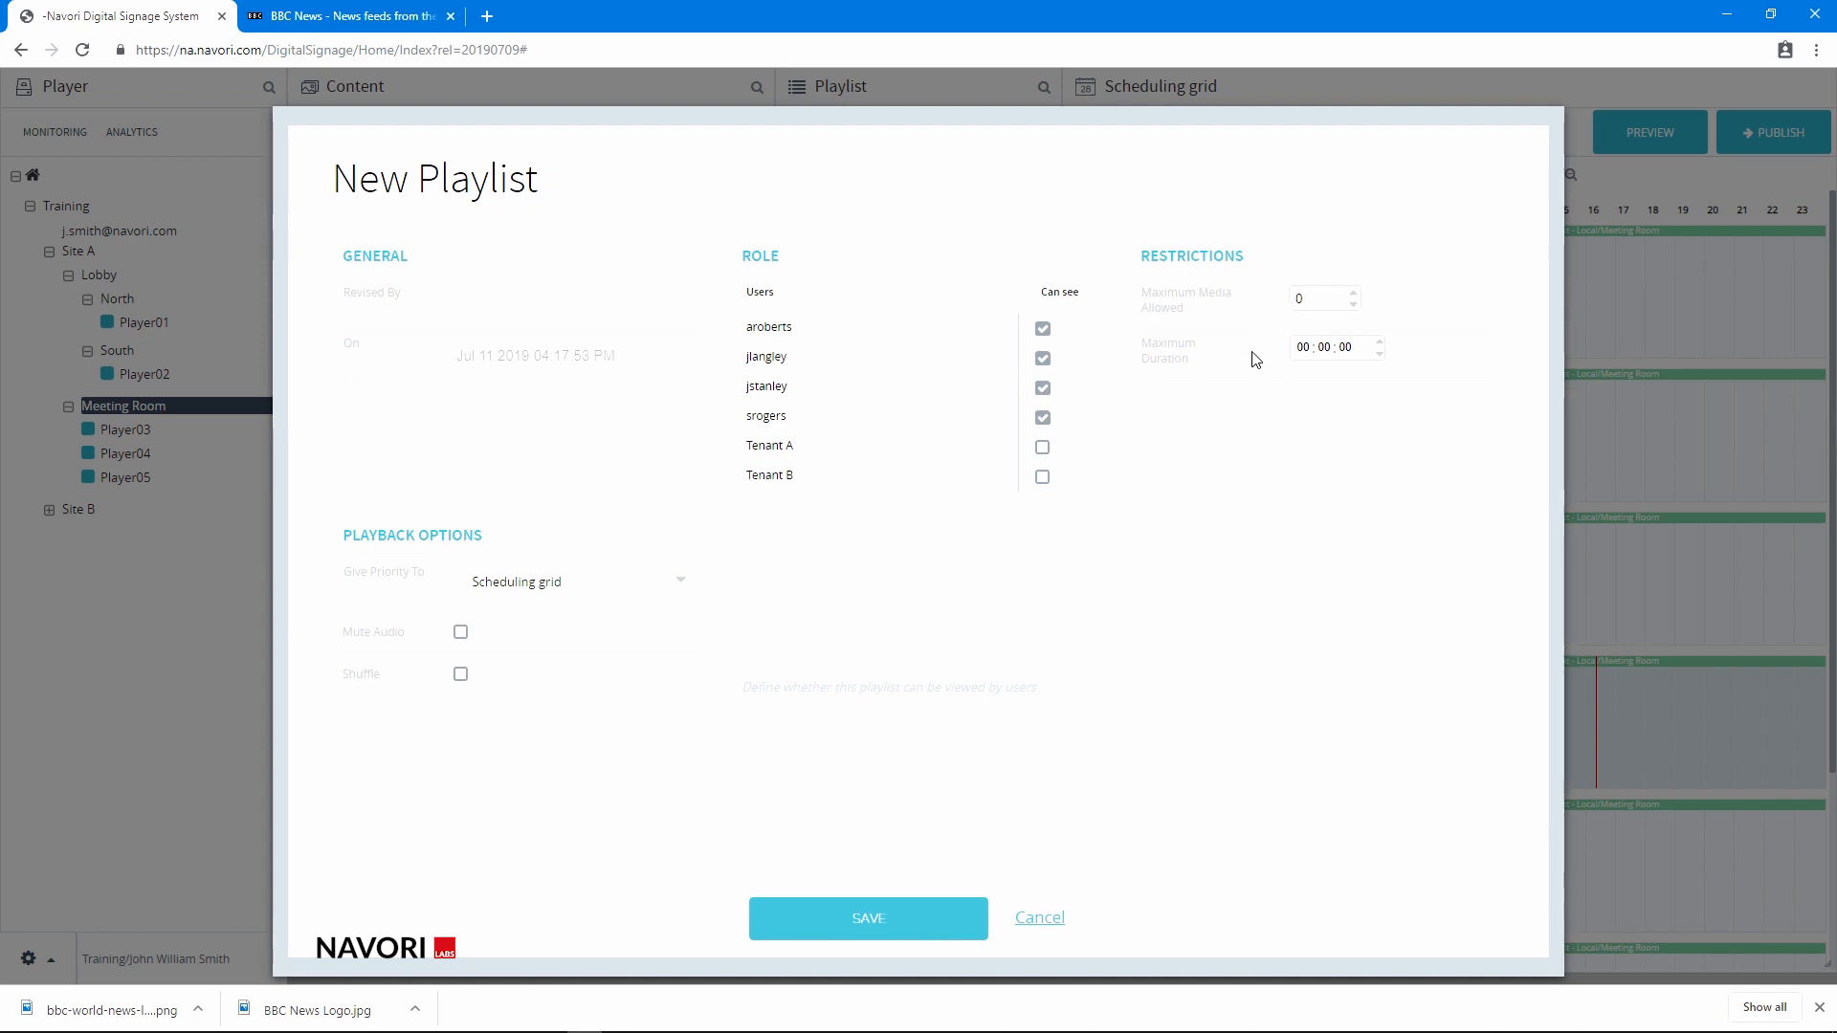
pyautogui.doubleClick(1301, 299)
pyautogui.write('15')
pyautogui.click(1303, 346)
pyautogui.click(1320, 355)
pyautogui.write('2')
pyautogui.click(1368, 439)
# Change the playlist's Give Priority To option, enable Mute Audio and Shuffle, and save the playlist
pyautogui.click(648, 592)
pyautogui.click(561, 648)
pyautogui.click(461, 634)
pyautogui.click(461, 677)
pyautogui.click(878, 919)
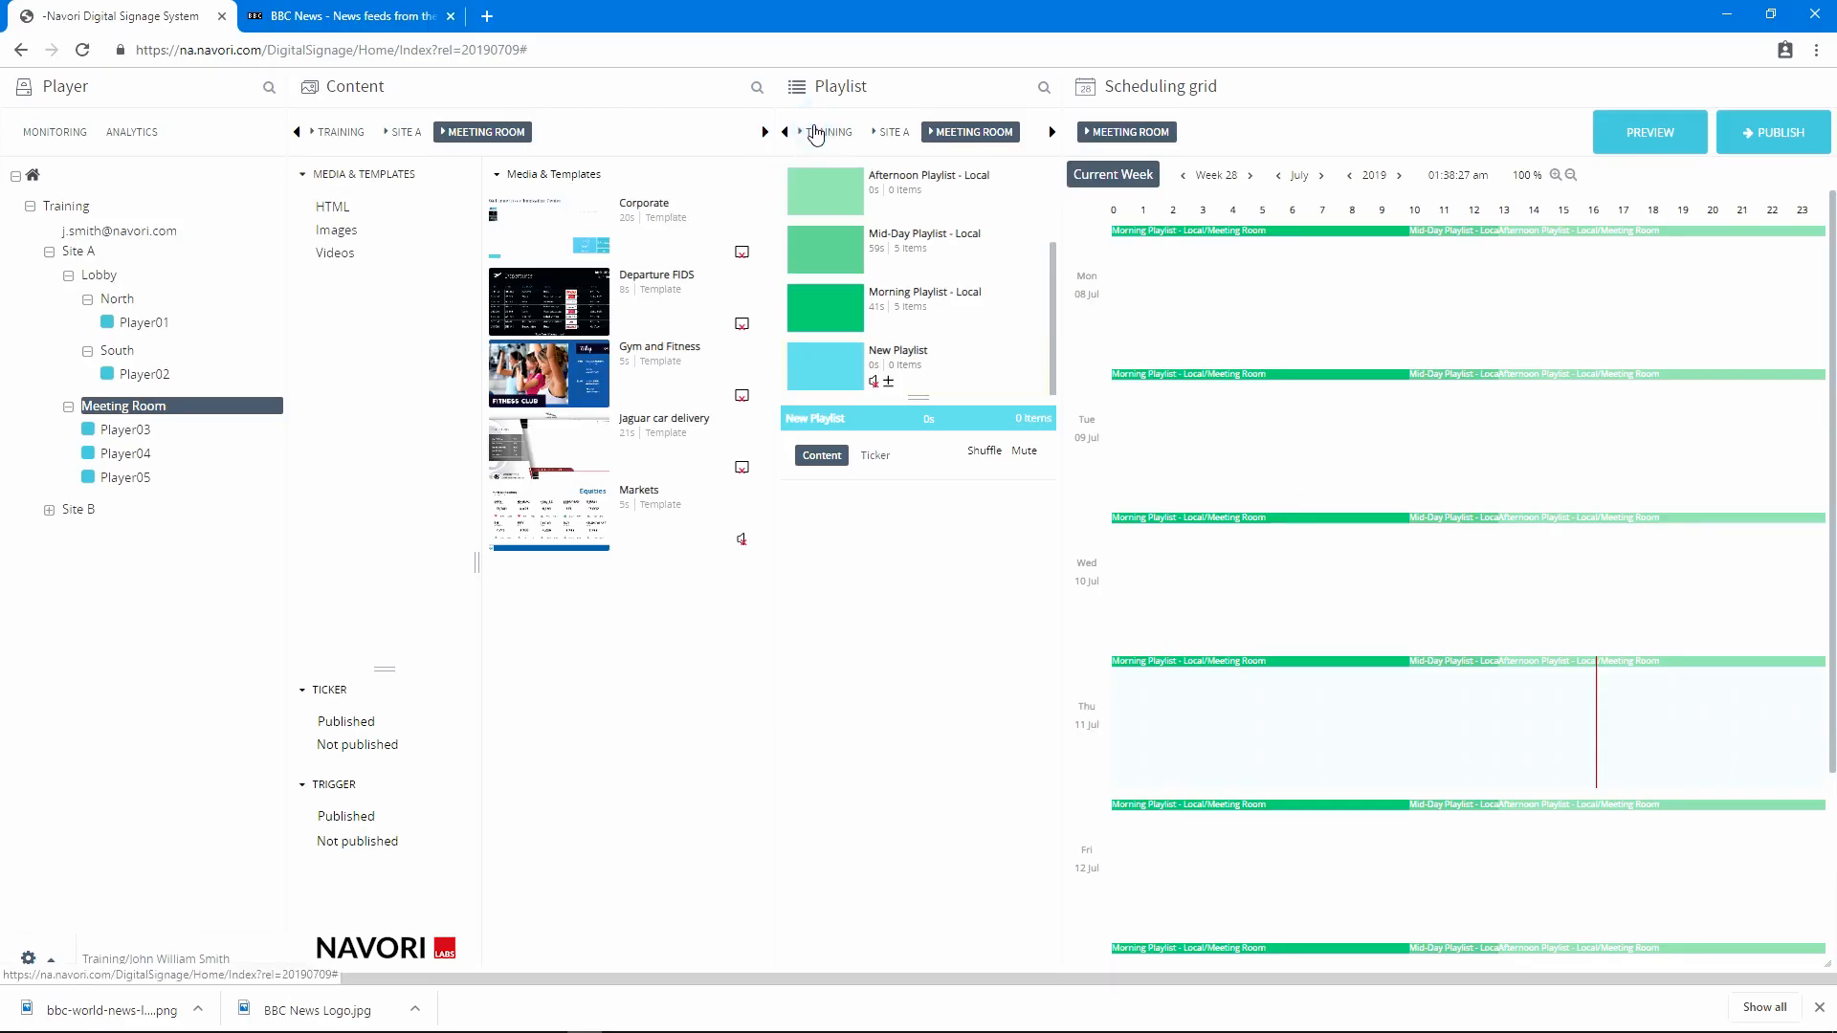
# Examine which global playlists exist at the Training and Site A levels and their contents, and return to Meeting Room
pyautogui.click(815, 133)
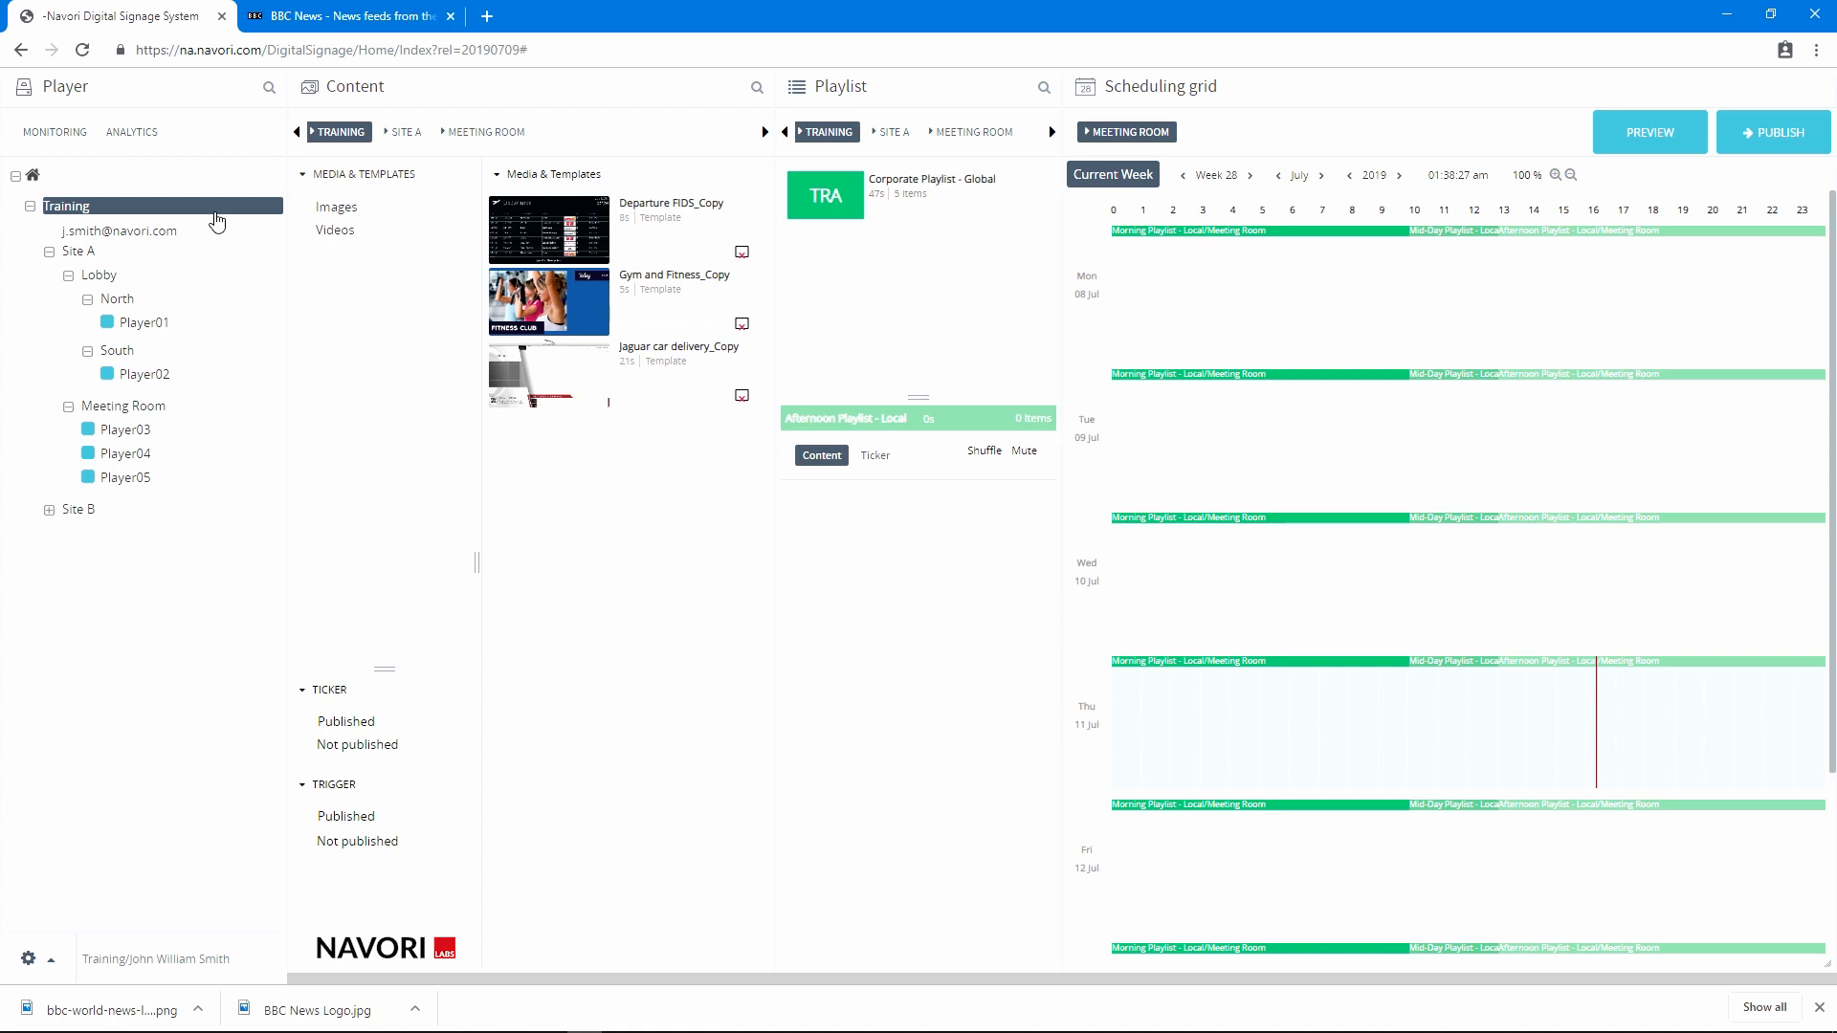
pyautogui.click(972, 133)
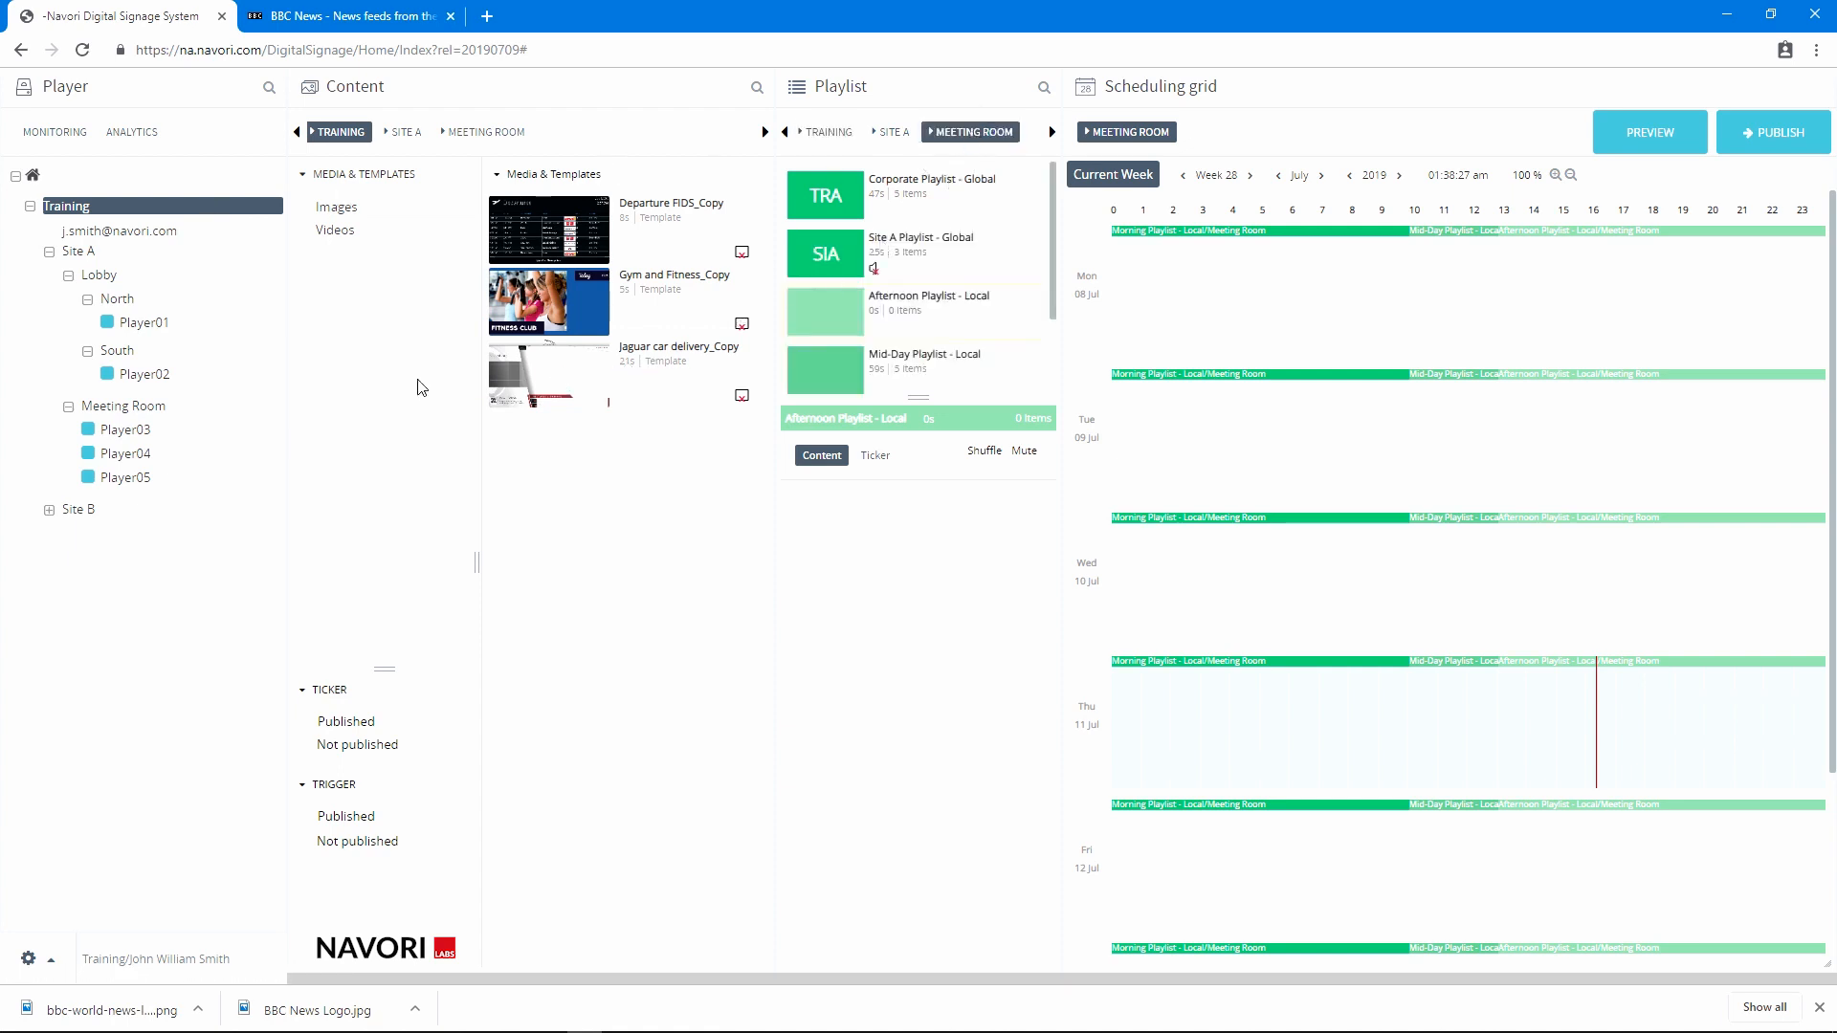
pyautogui.click(148, 404)
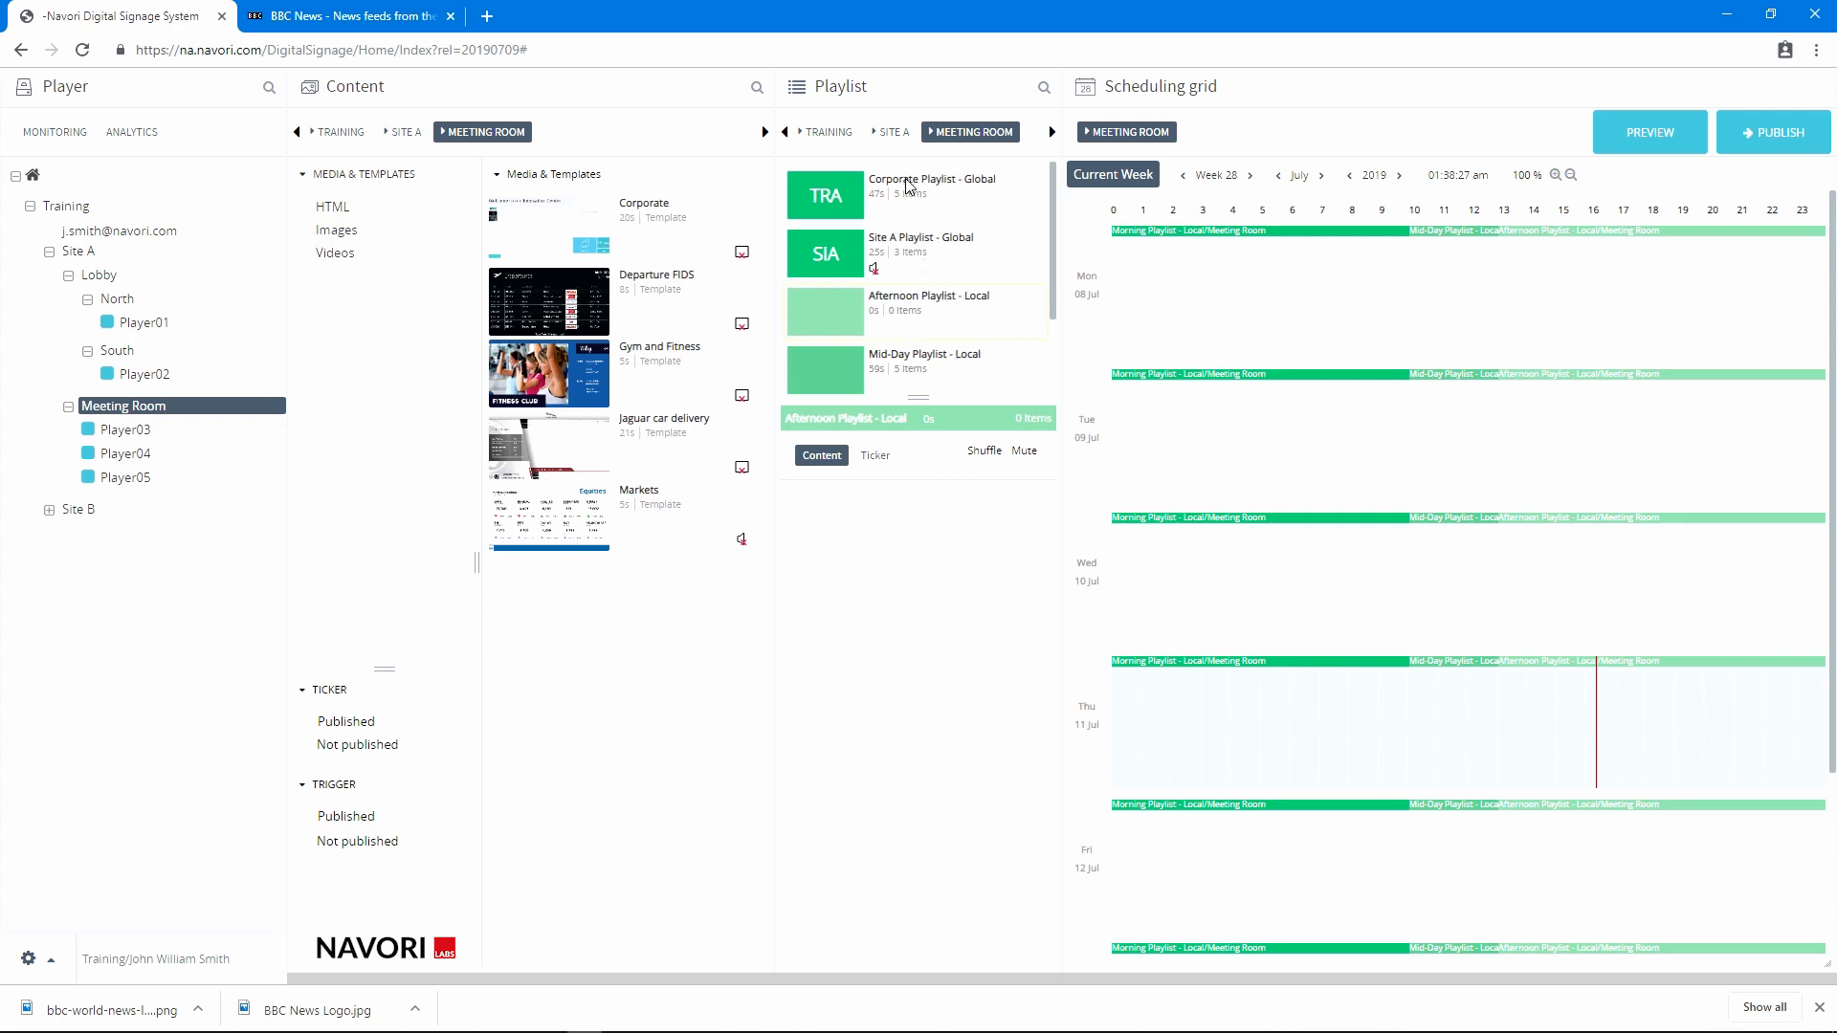
pyautogui.click(892, 136)
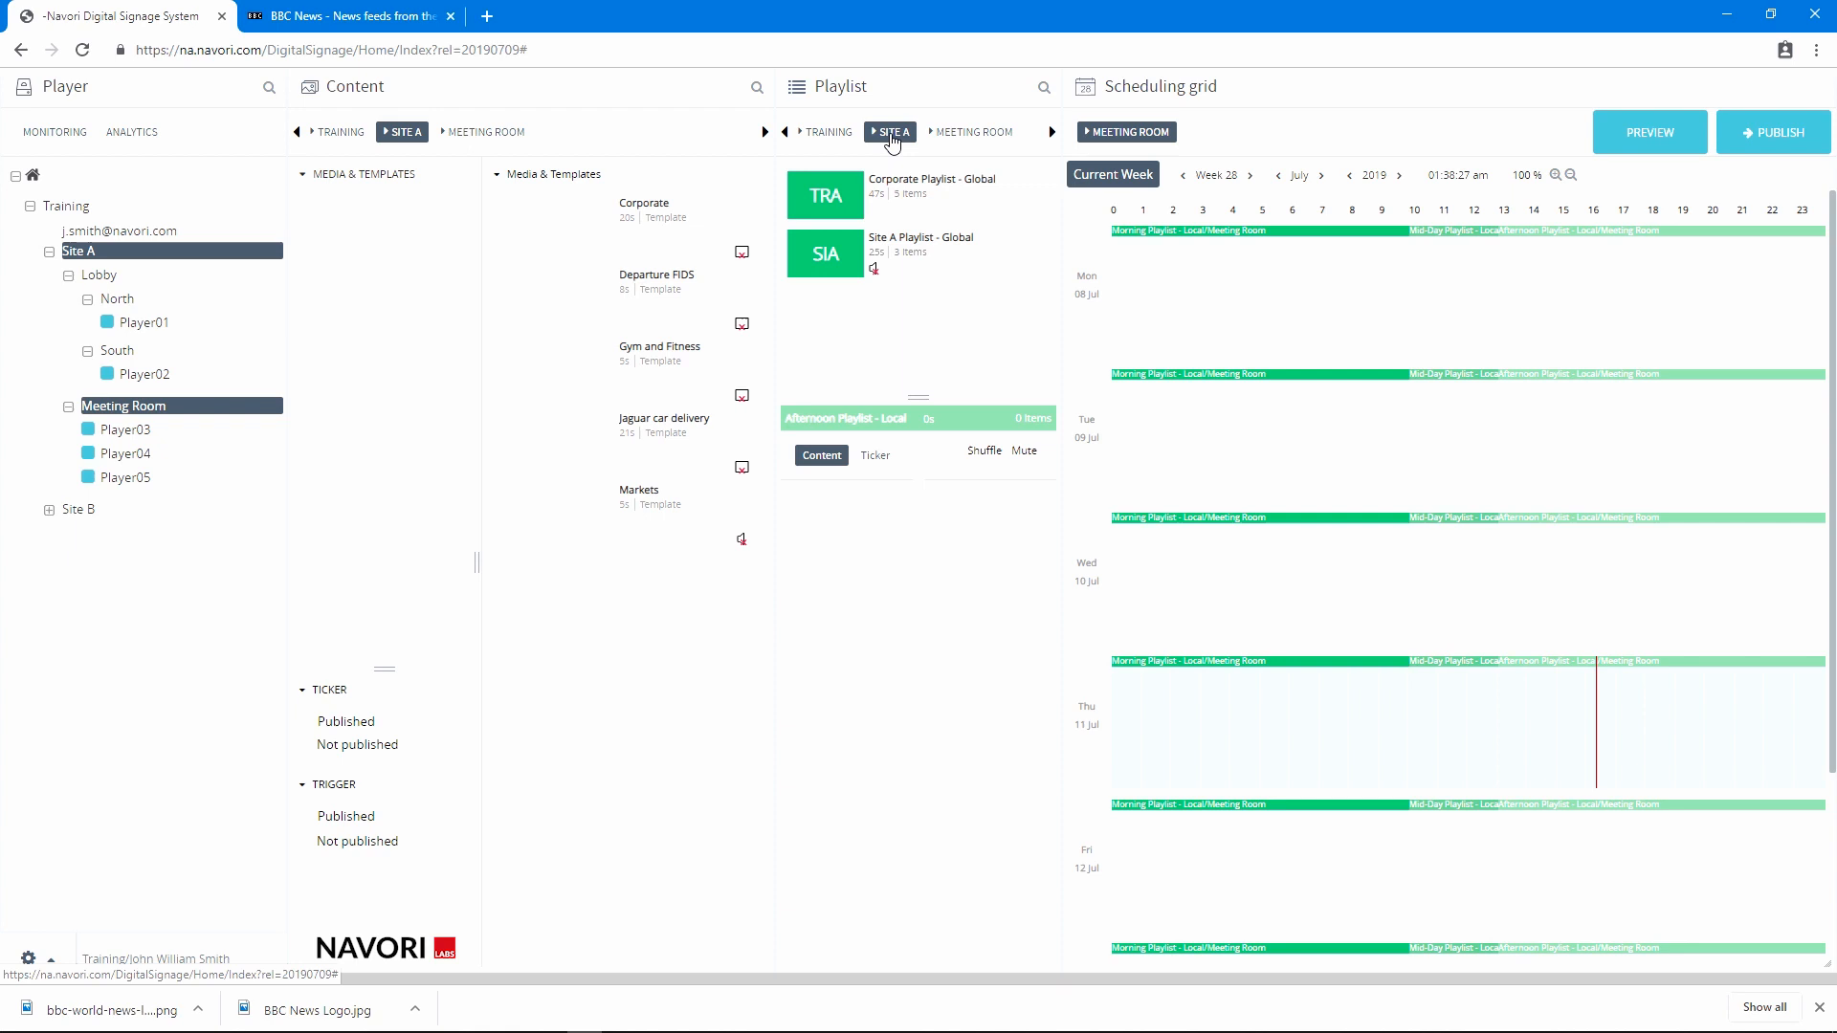
pyautogui.click(837, 249)
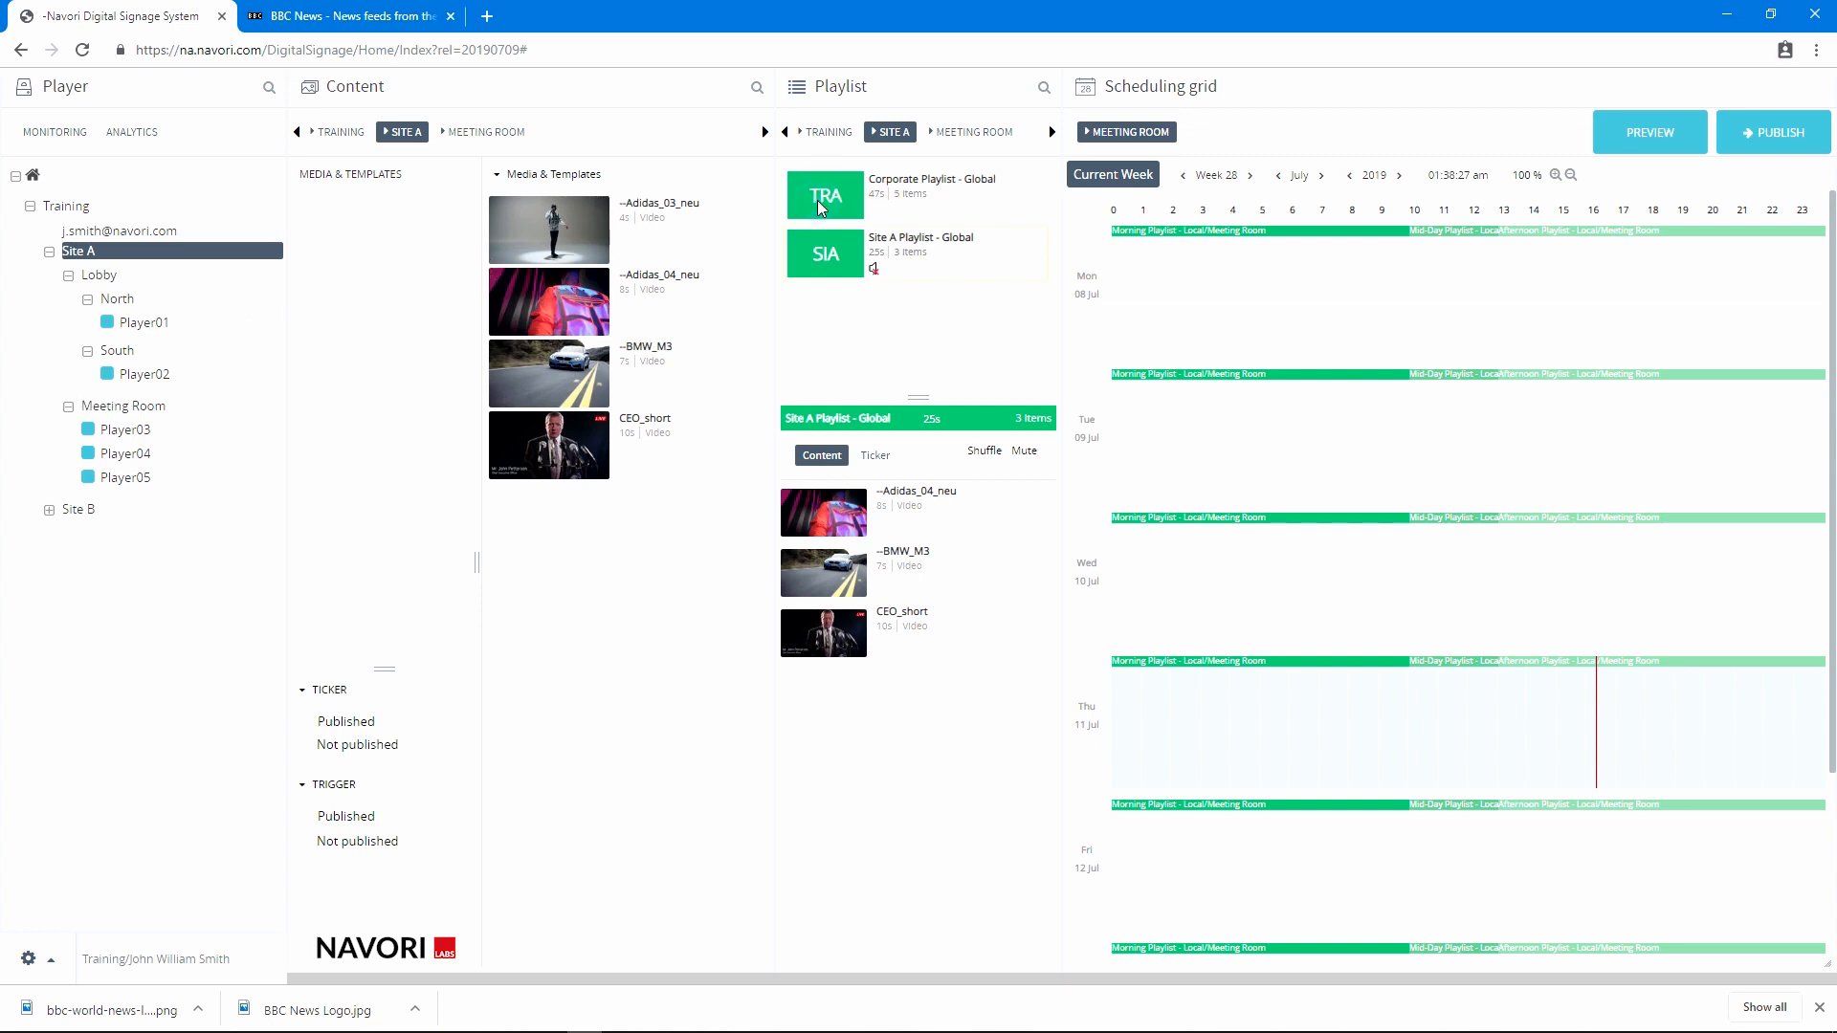
pyautogui.click(825, 133)
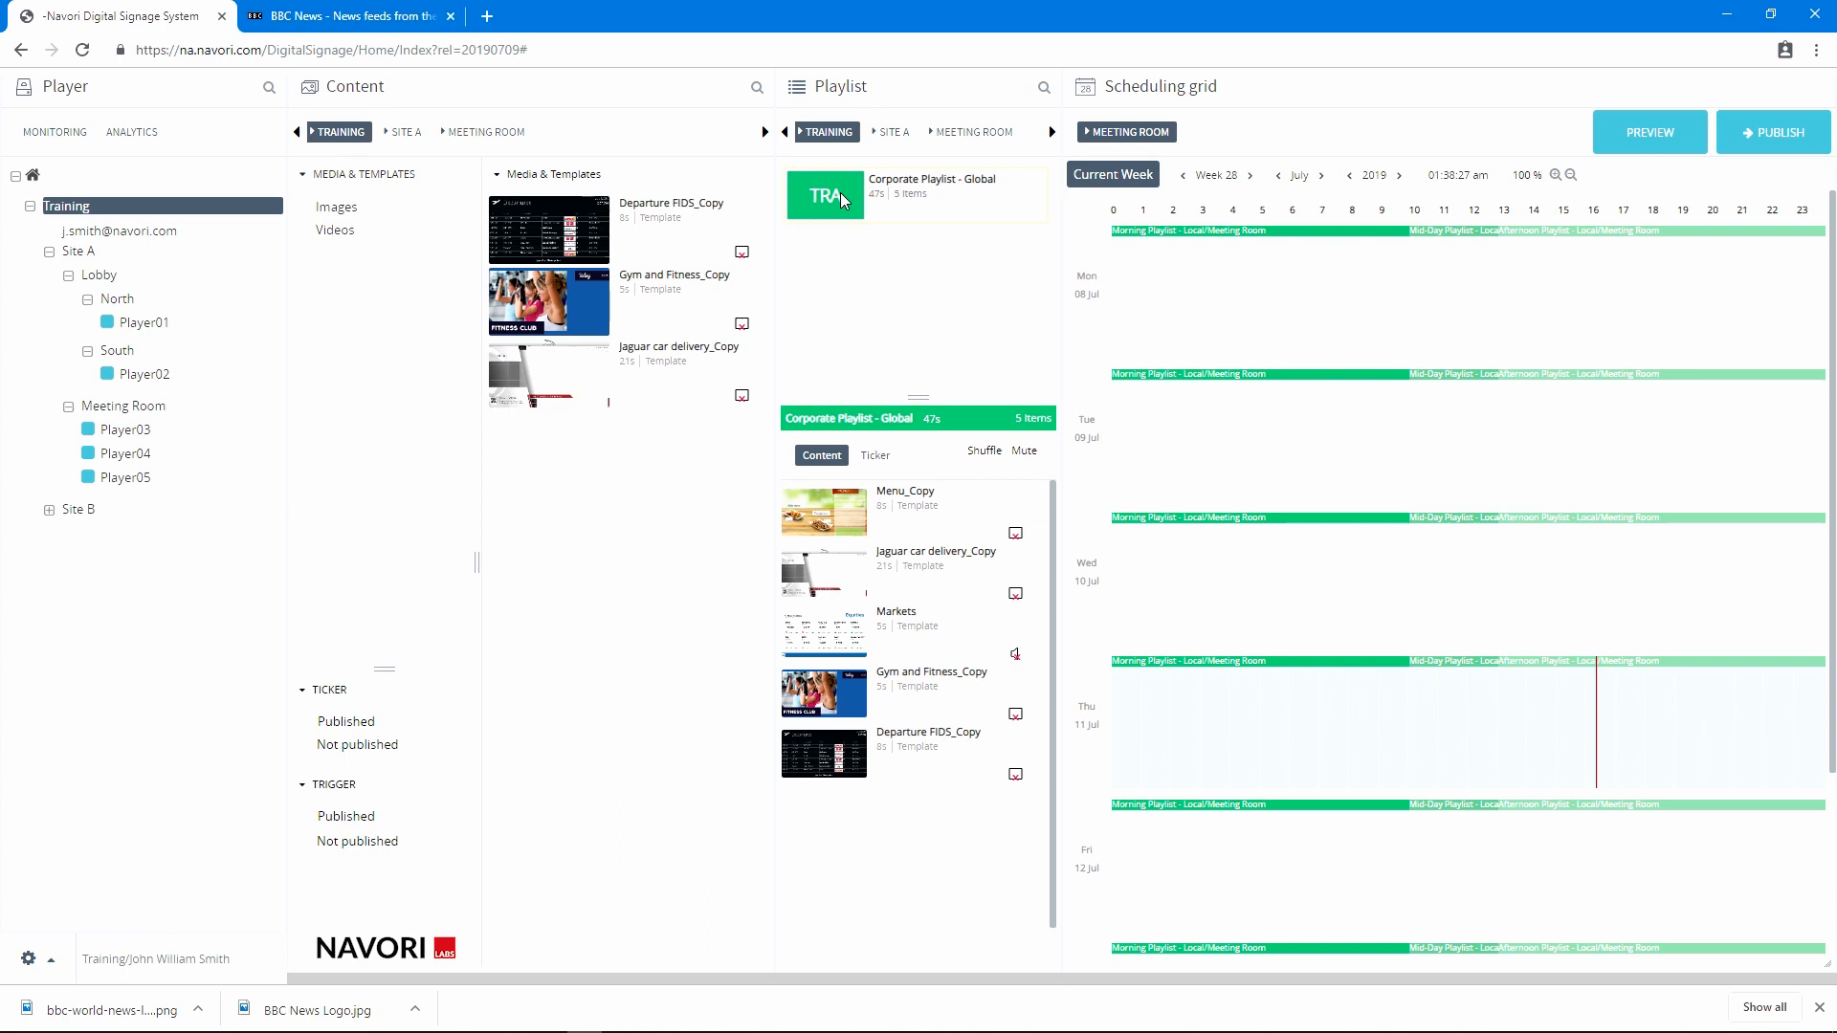
pyautogui.click(967, 134)
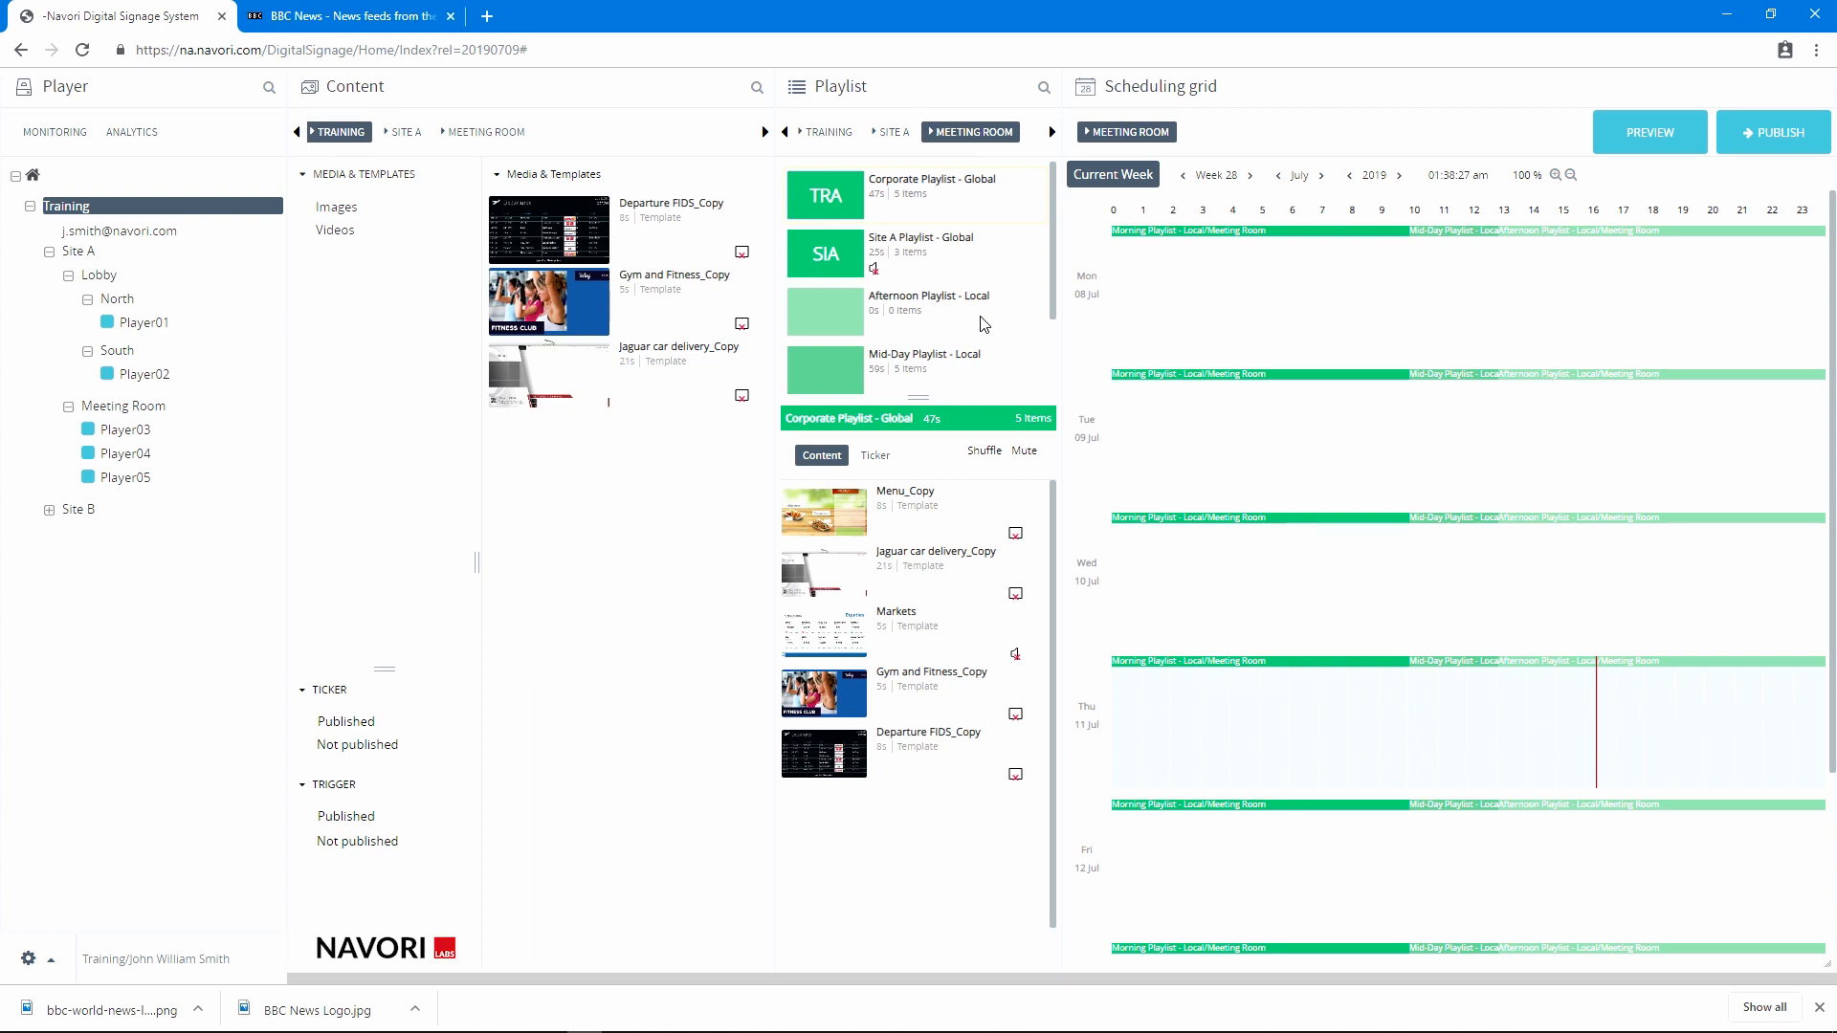
pyautogui.click(135, 403)
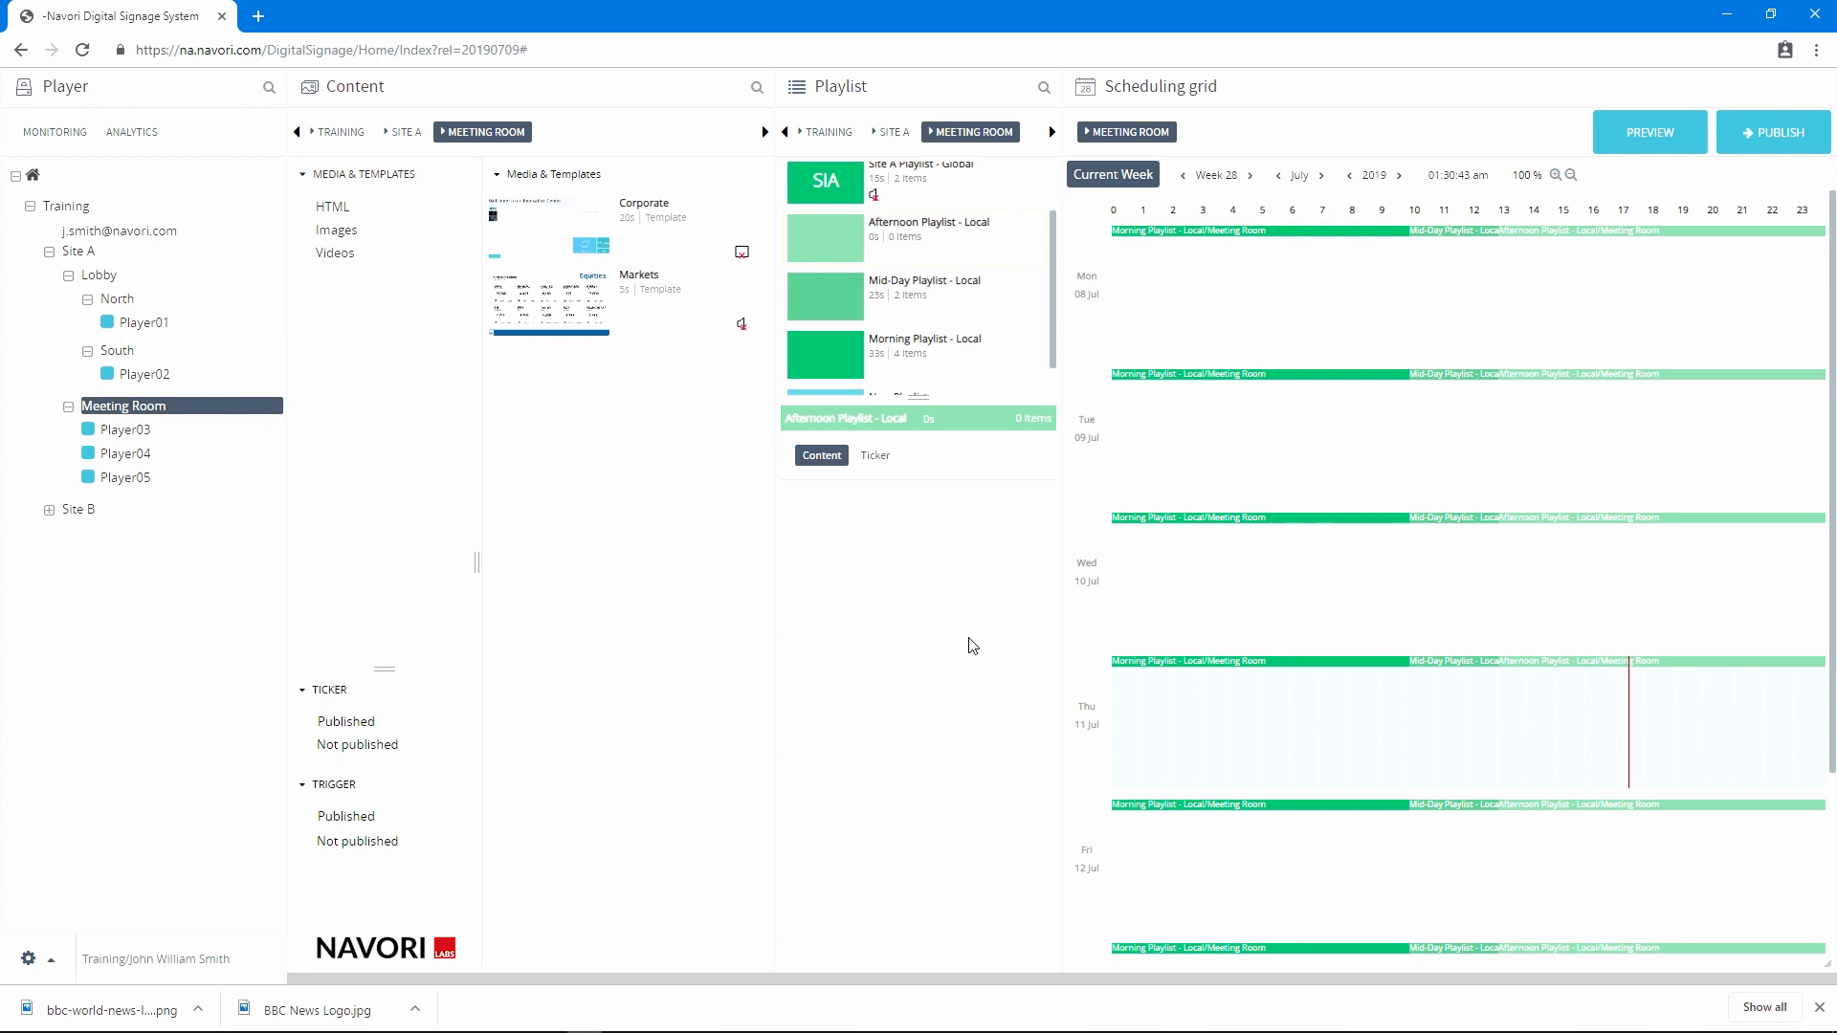
# Add the Meeting Room templates Corporate and Markets and the Training template Departure FIDS_Copy to Afternoon Playlist - Local
pyautogui.moveTo(525, 229); pyautogui.dragTo(832, 578)
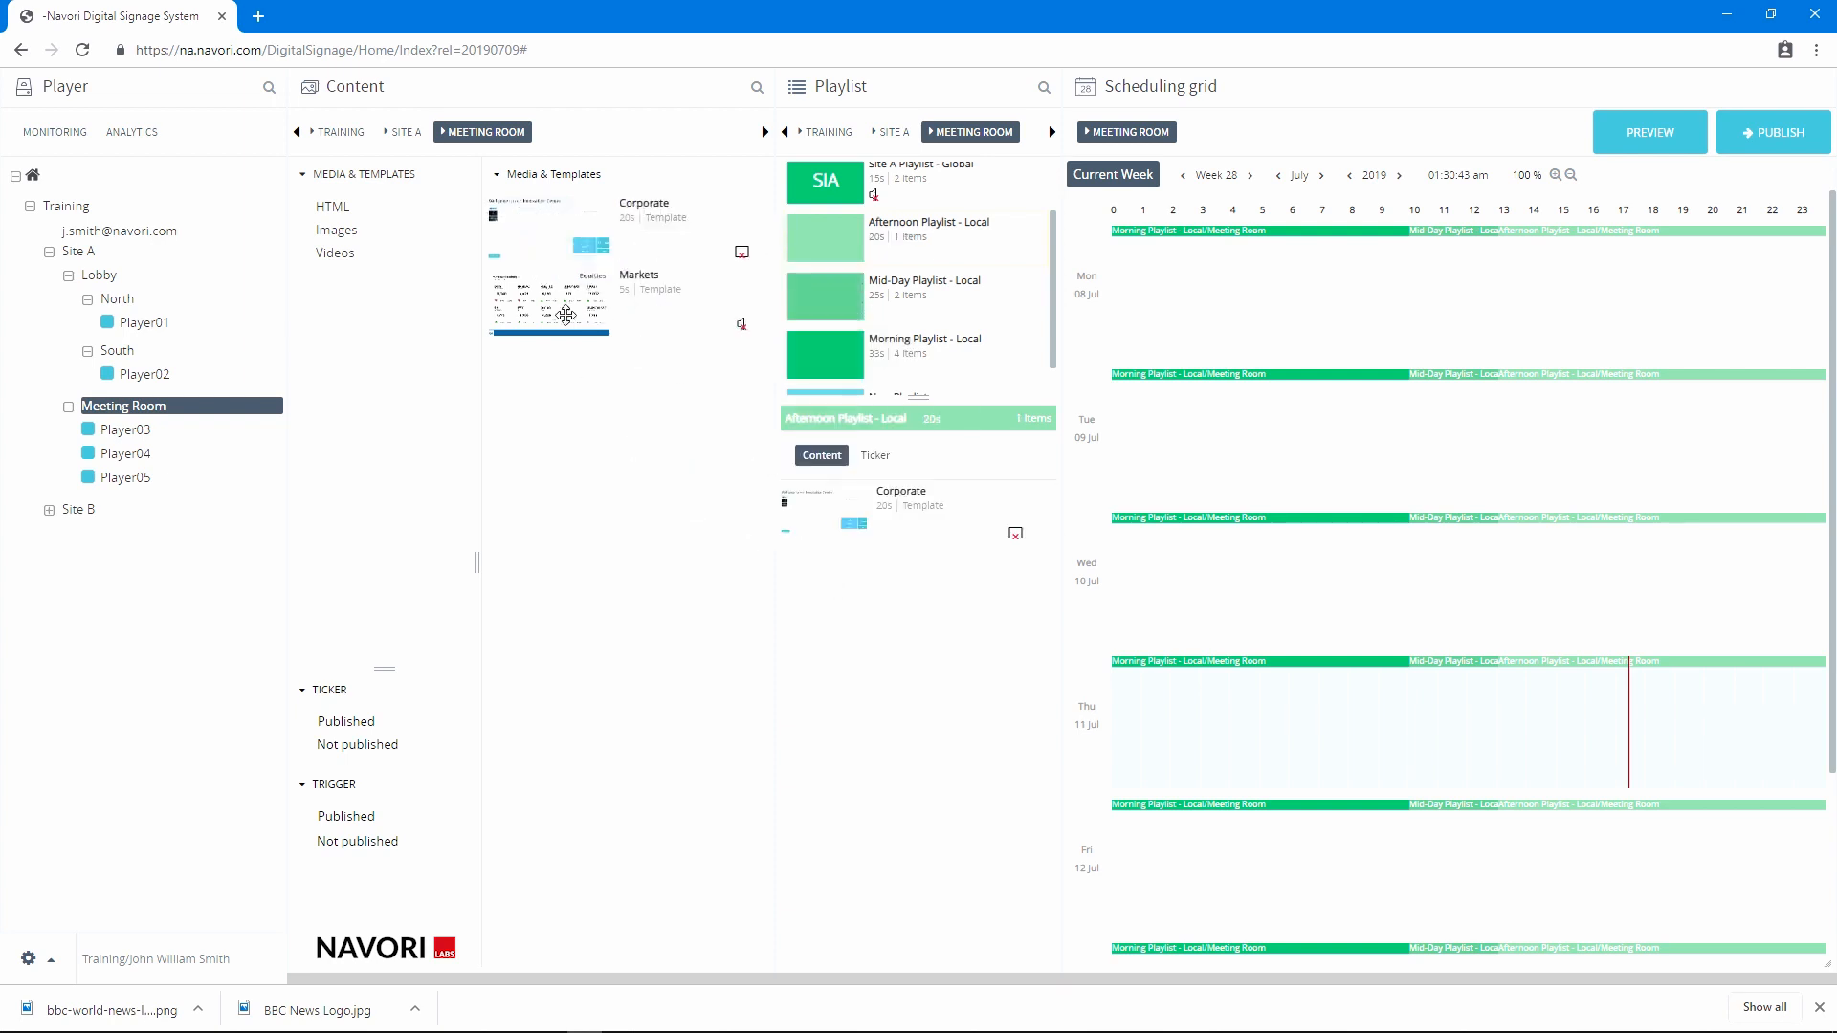
pyautogui.moveTo(565, 311); pyautogui.dragTo(889, 628)
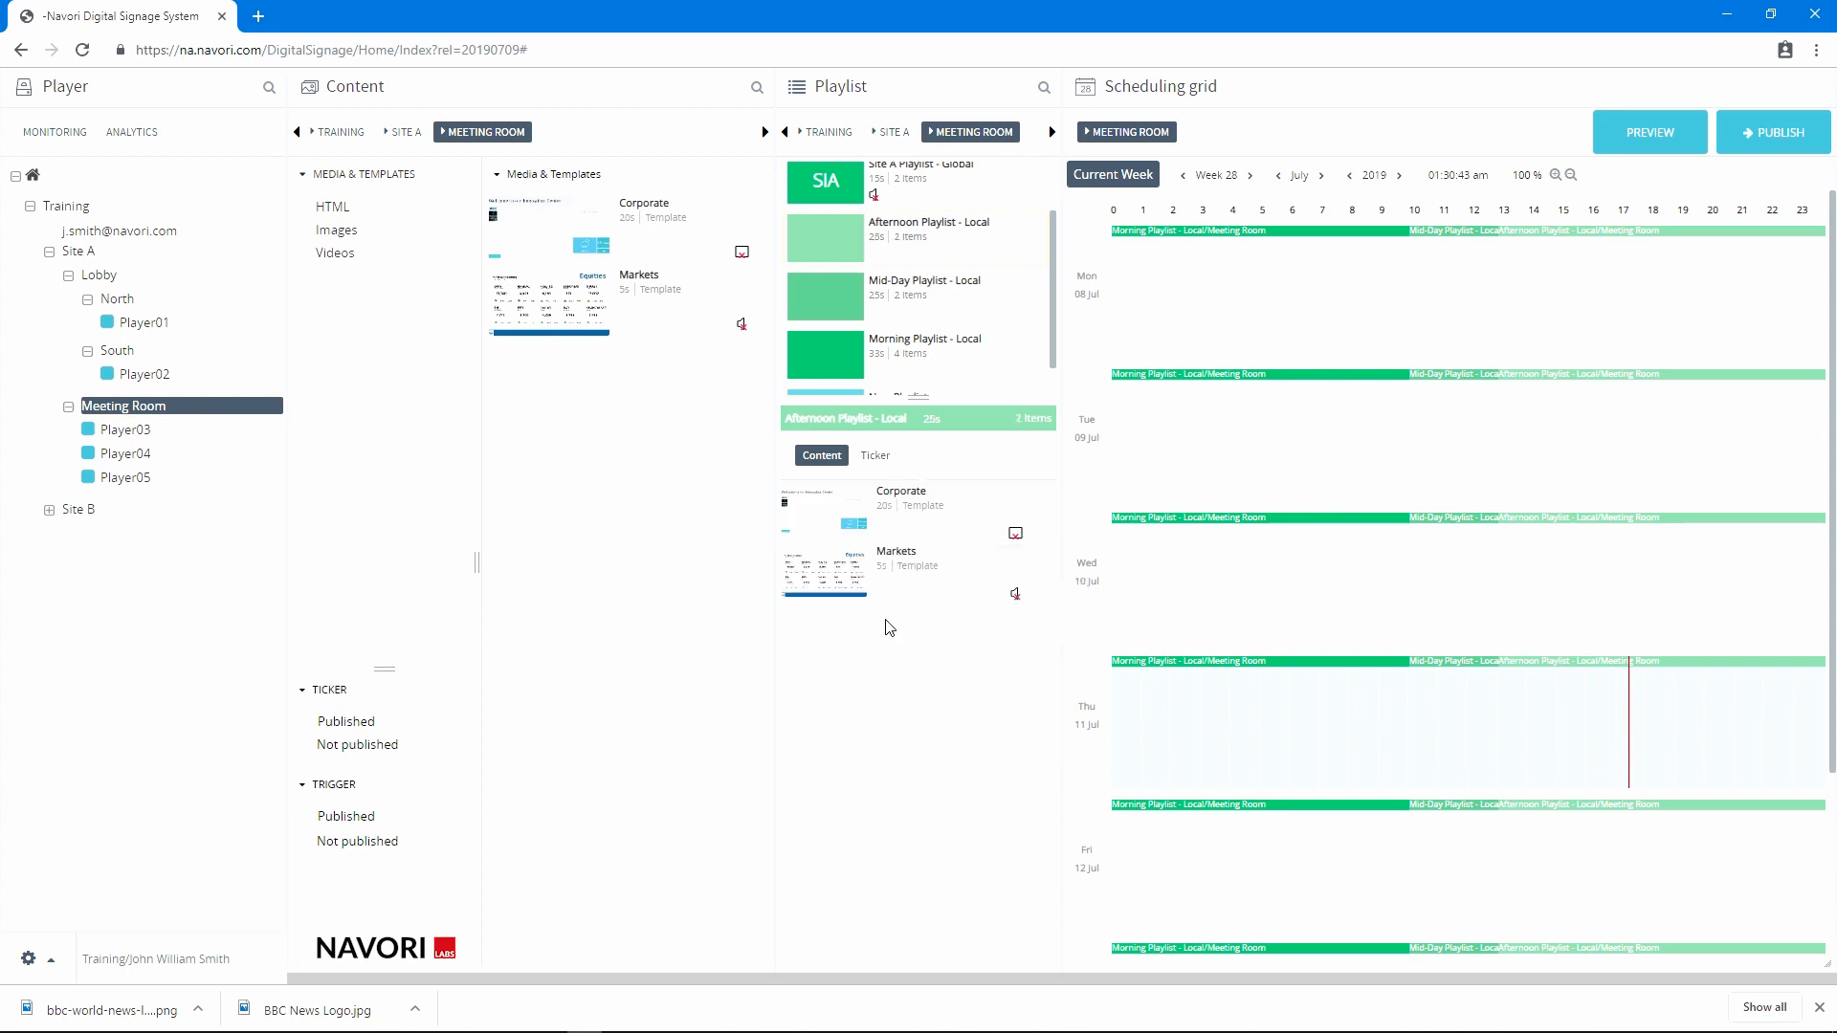
pyautogui.click(351, 140)
pyautogui.moveTo(549, 230); pyautogui.dragTo(861, 677)
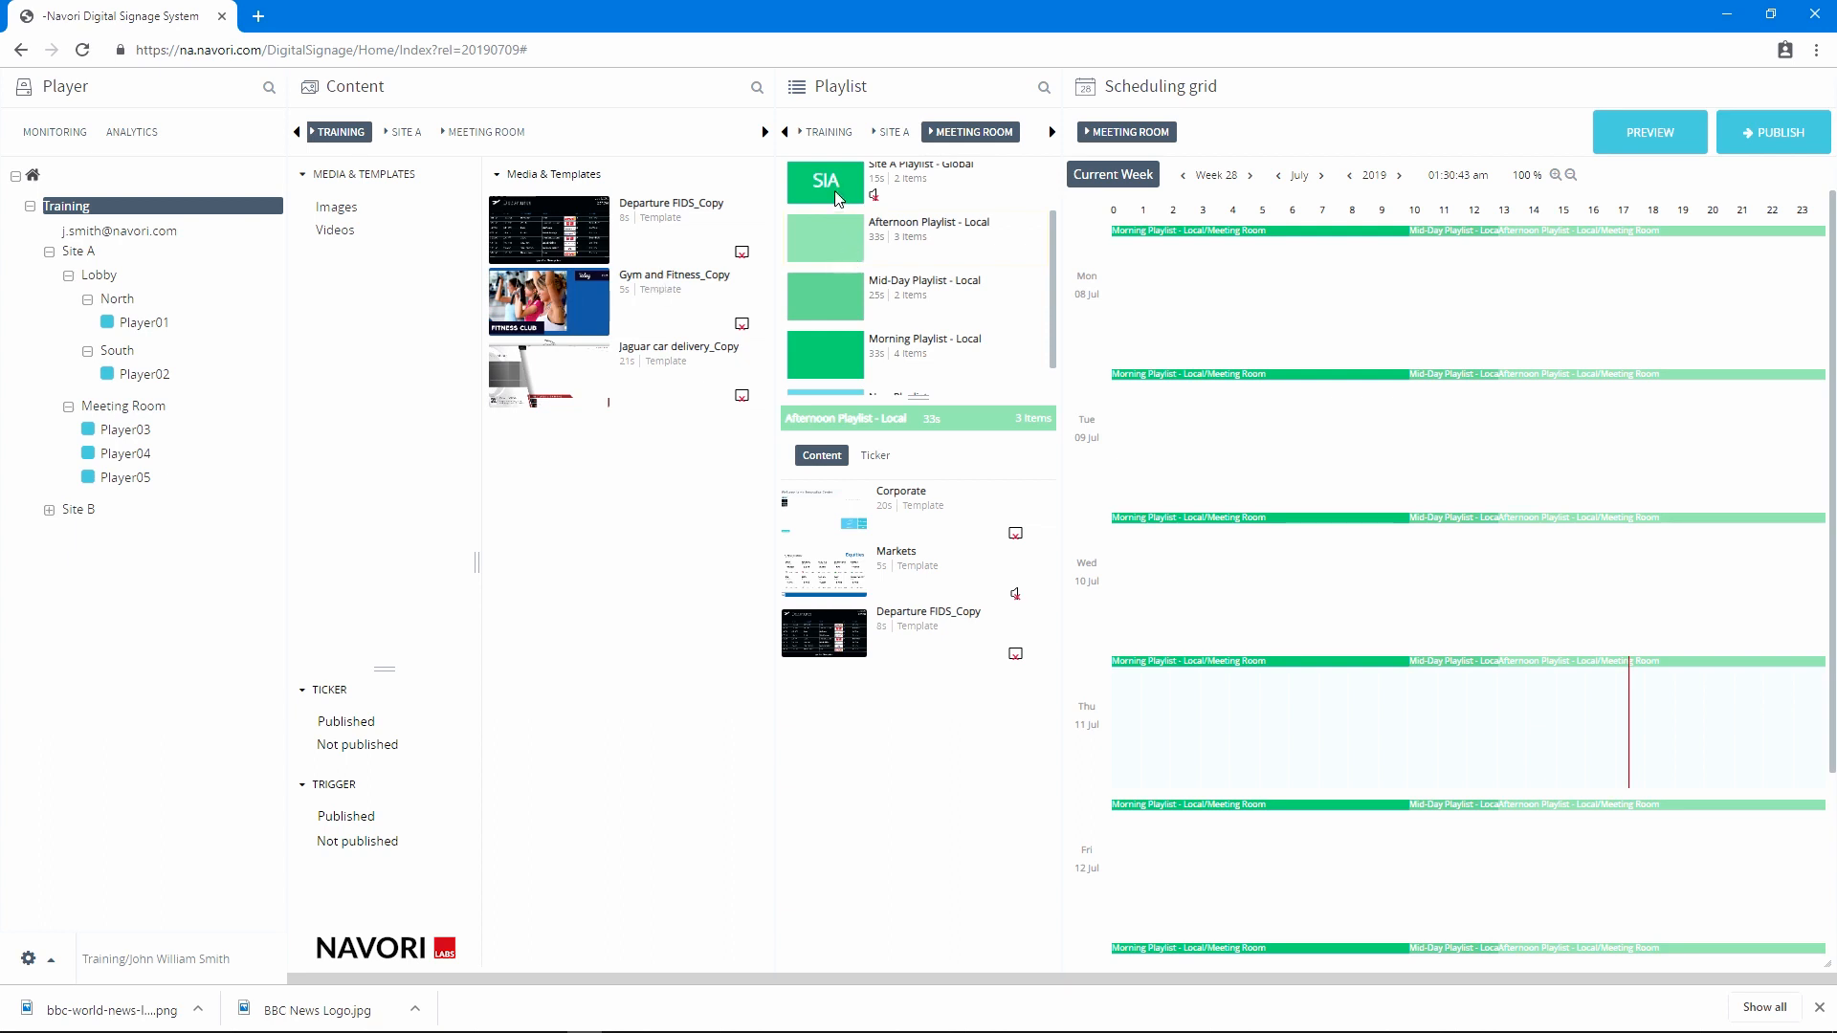
# Try to add the Meeting Room template Markets to Site A Playlist - Global
pyautogui.click(486, 131)
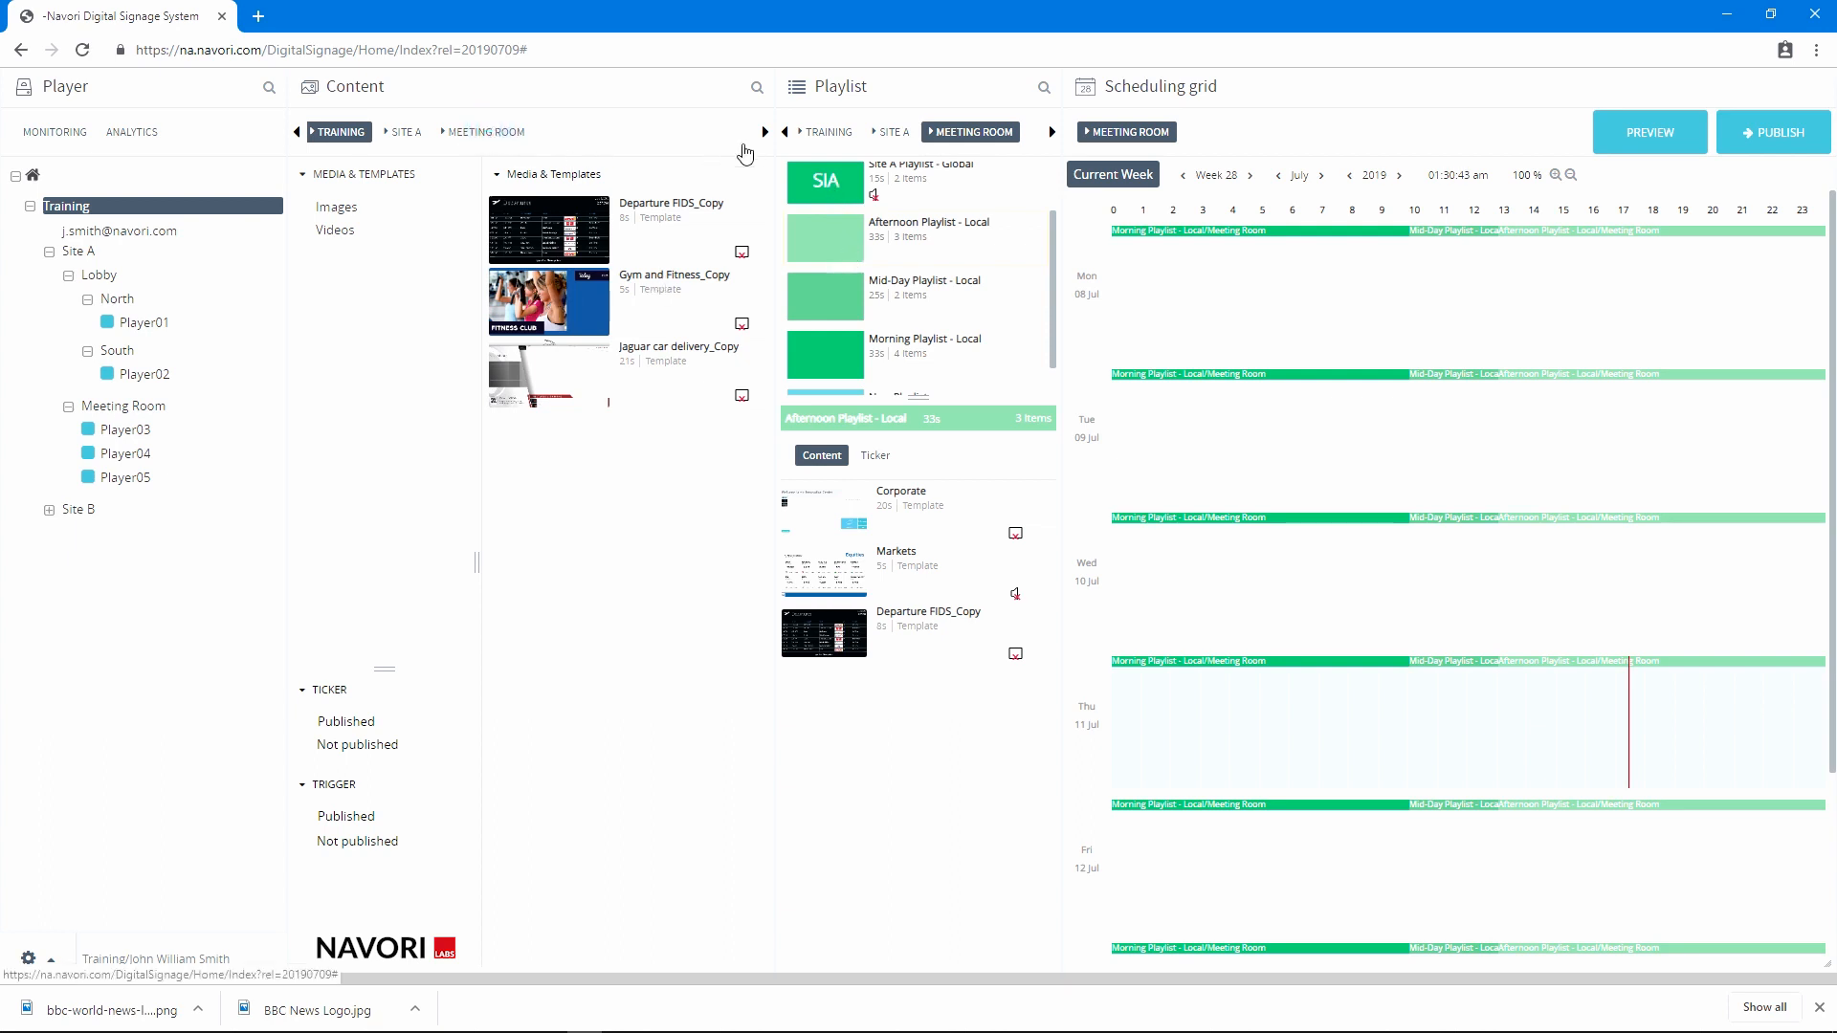
pyautogui.click(815, 185)
pyautogui.moveTo(574, 306); pyautogui.dragTo(861, 517)
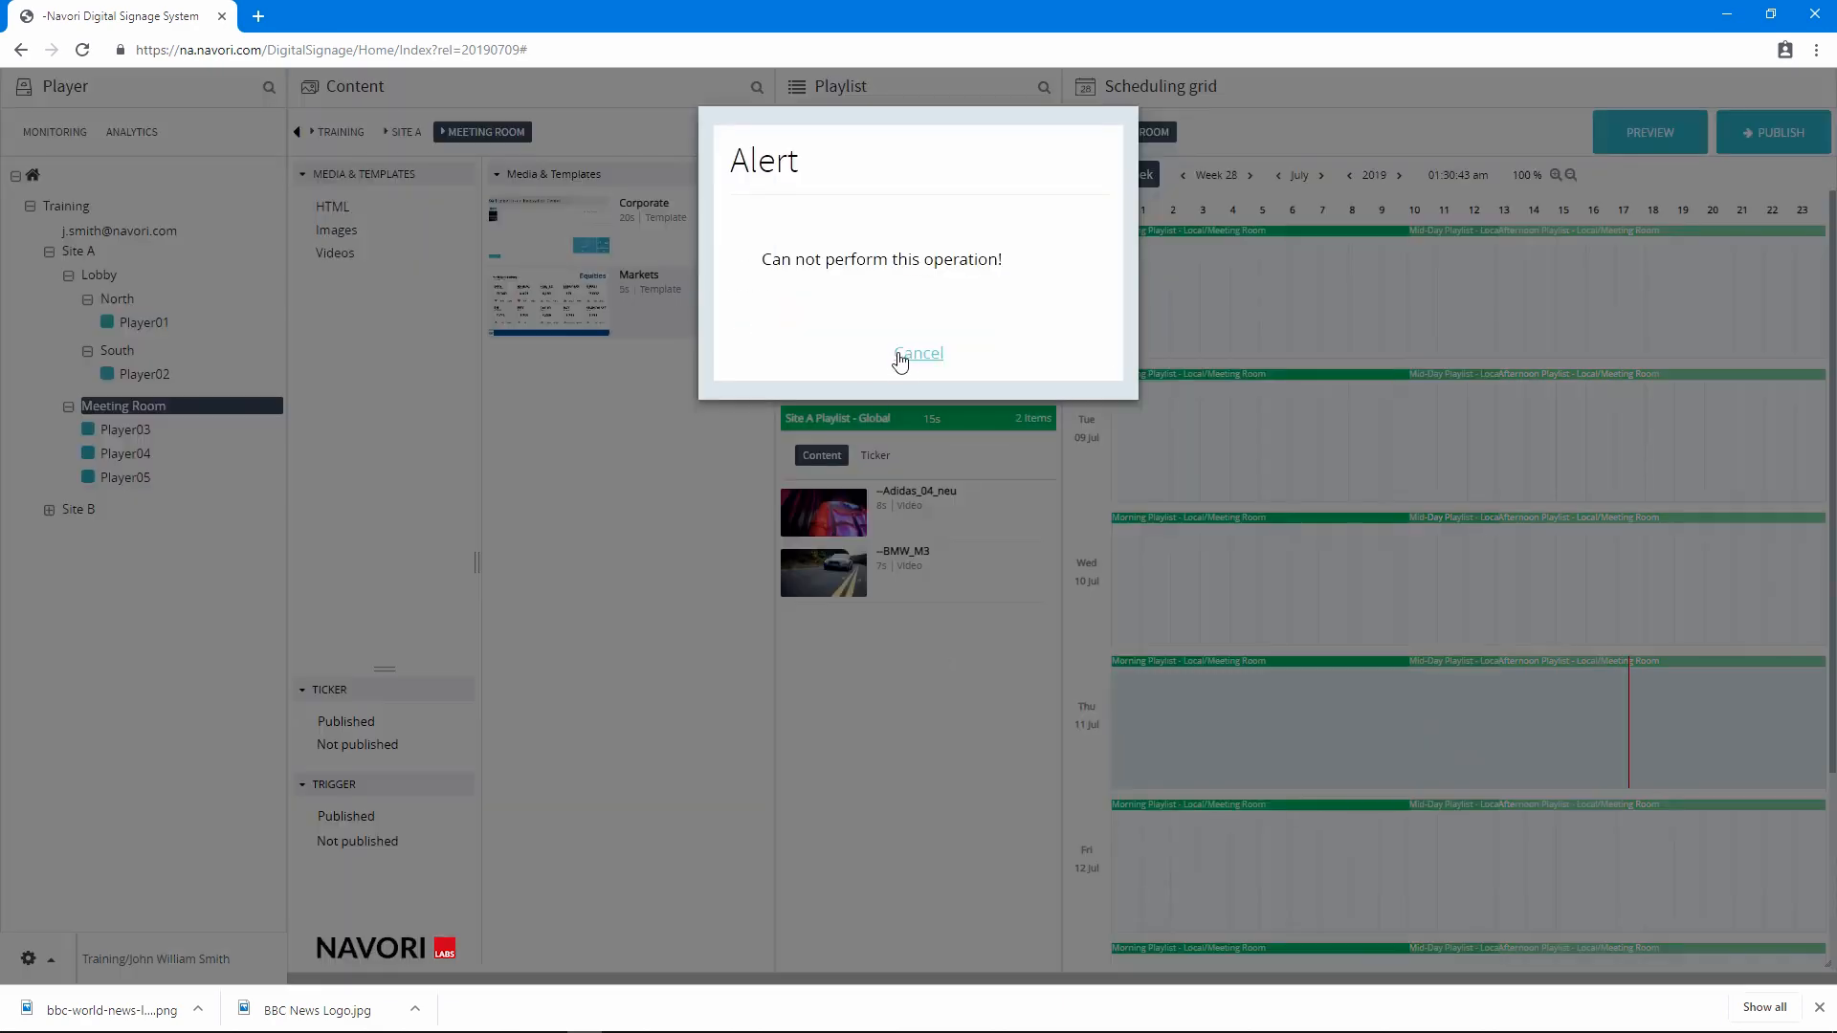
pyautogui.click(916, 354)
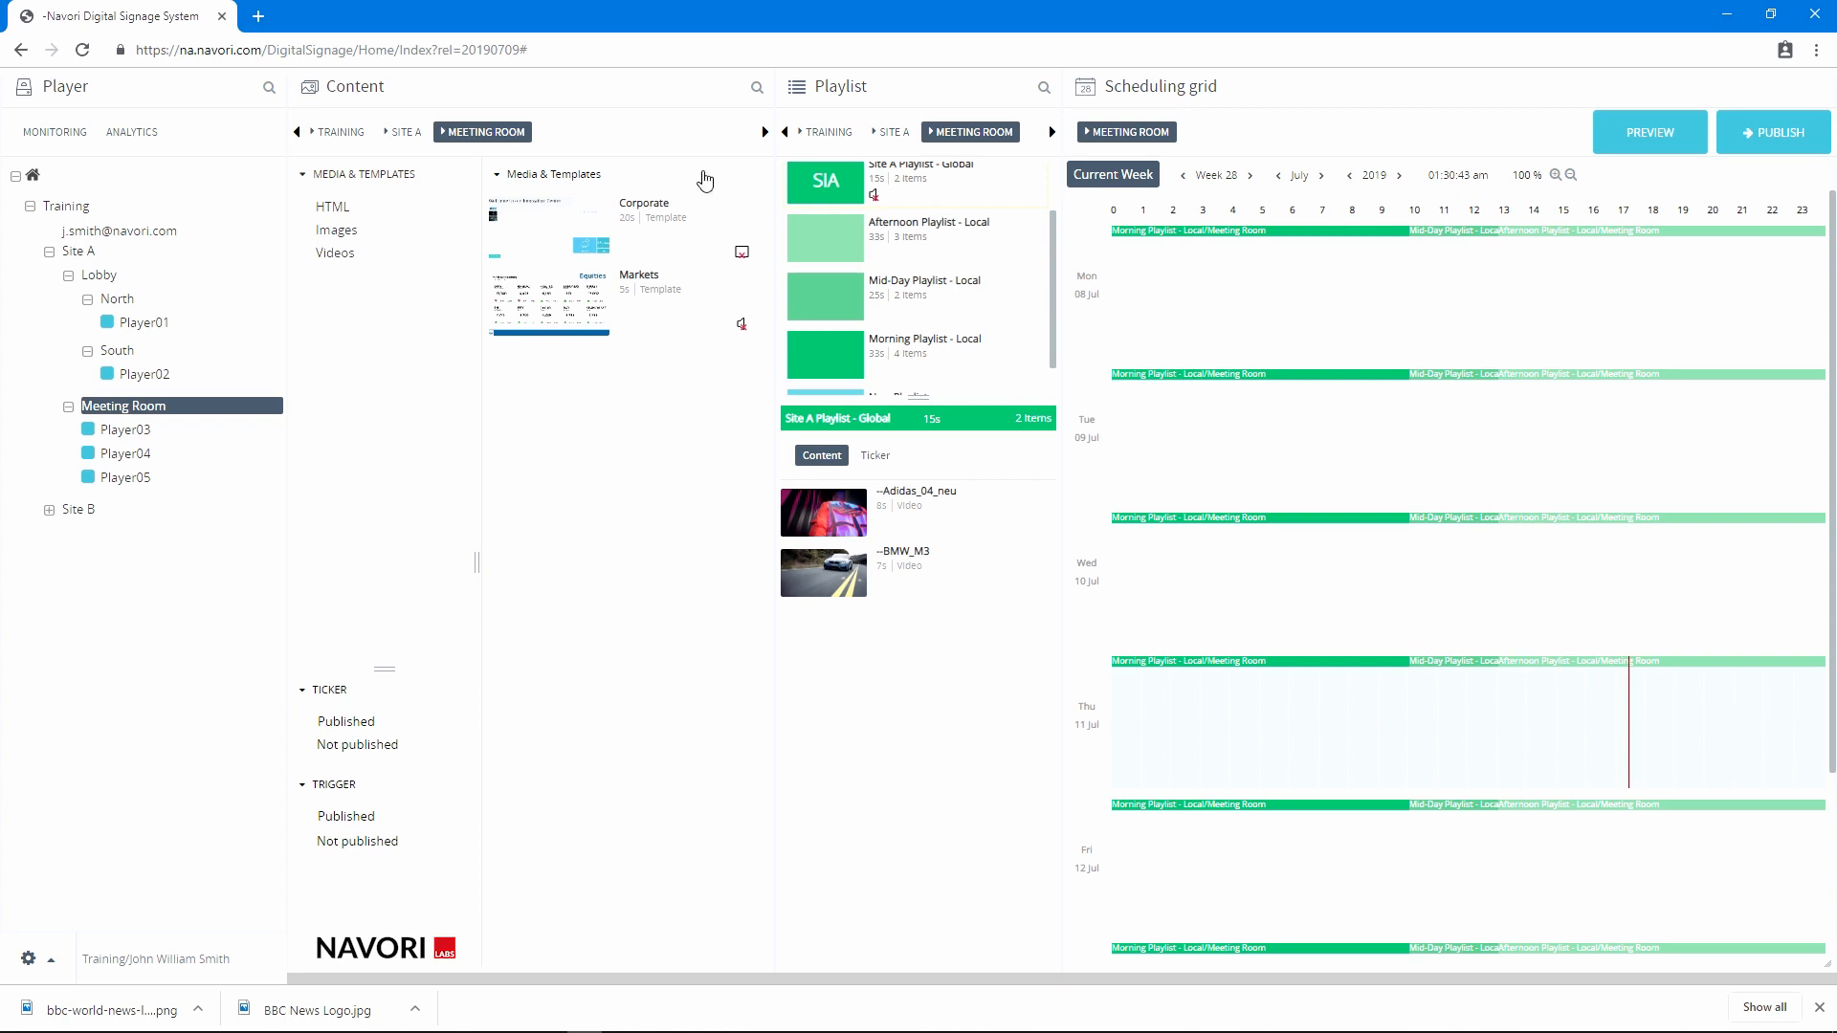
# Add the Training templates Jaguar car delivery_Copy and Departure FIDS_Copy plus the whole Videos folder to Site A Playlist - Global
pyautogui.click(343, 137)
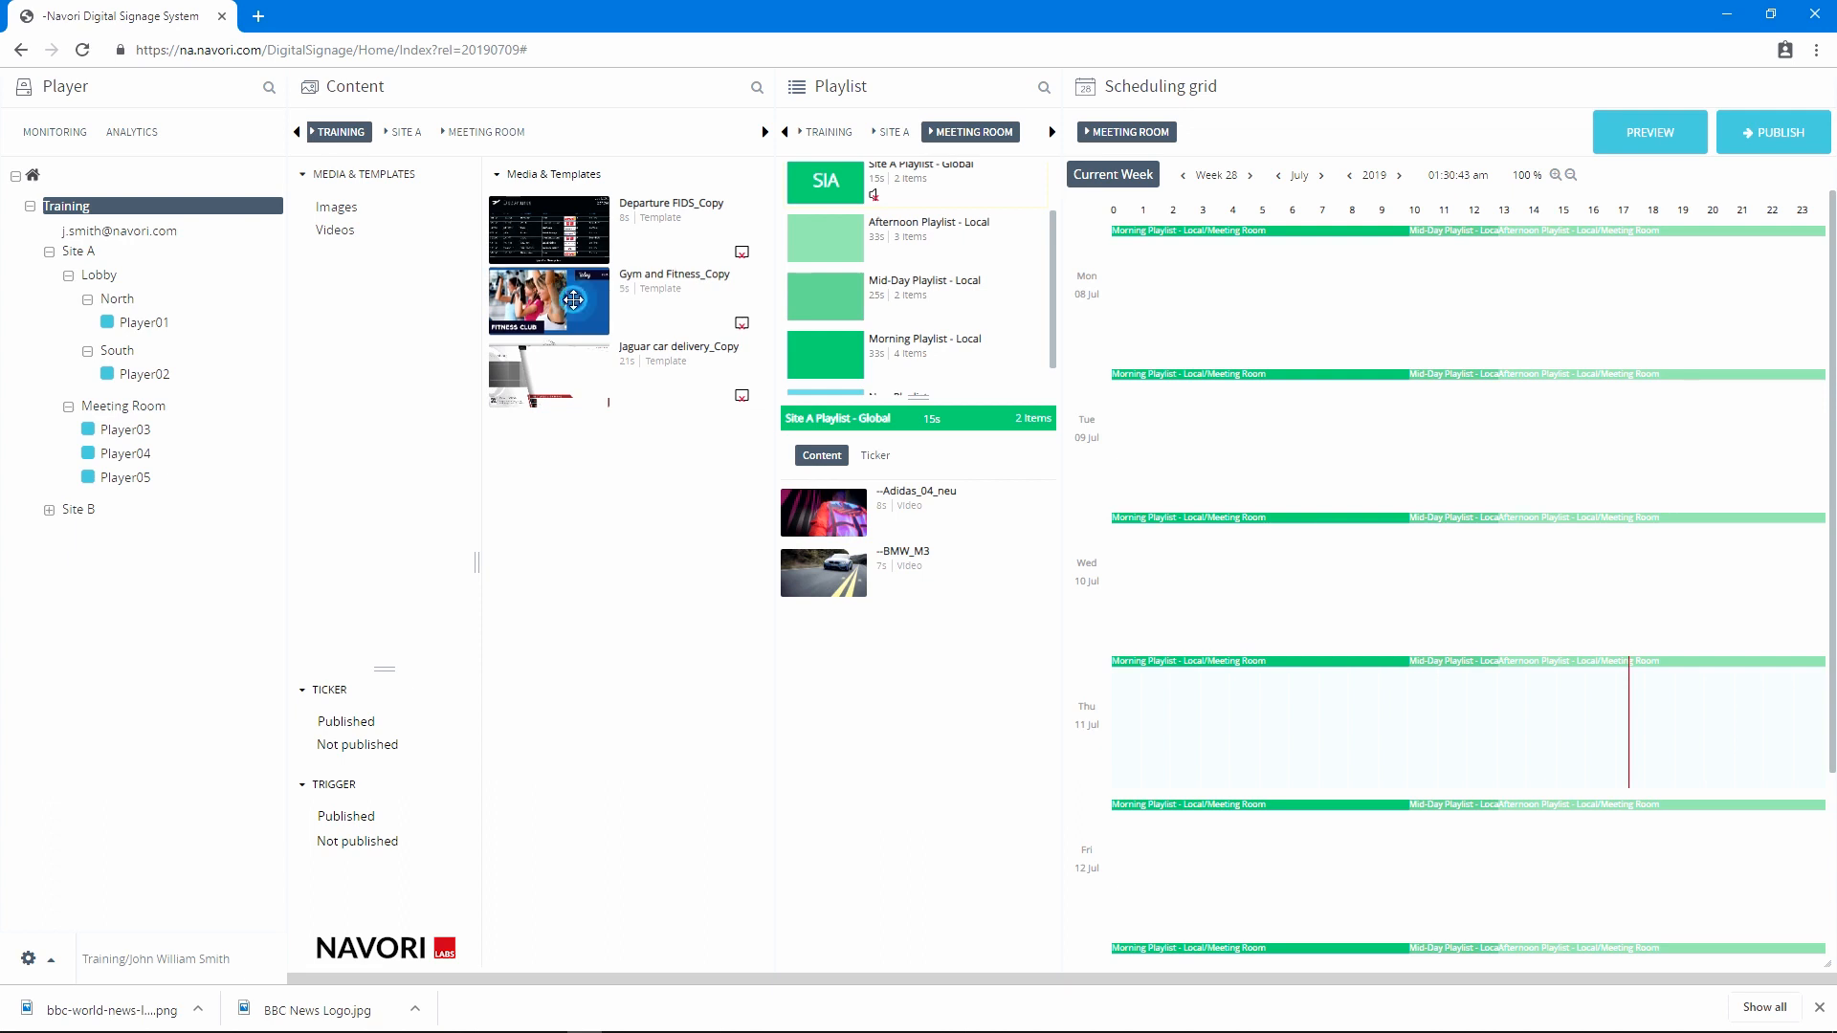
pyautogui.moveTo(575, 381); pyautogui.dragTo(866, 738)
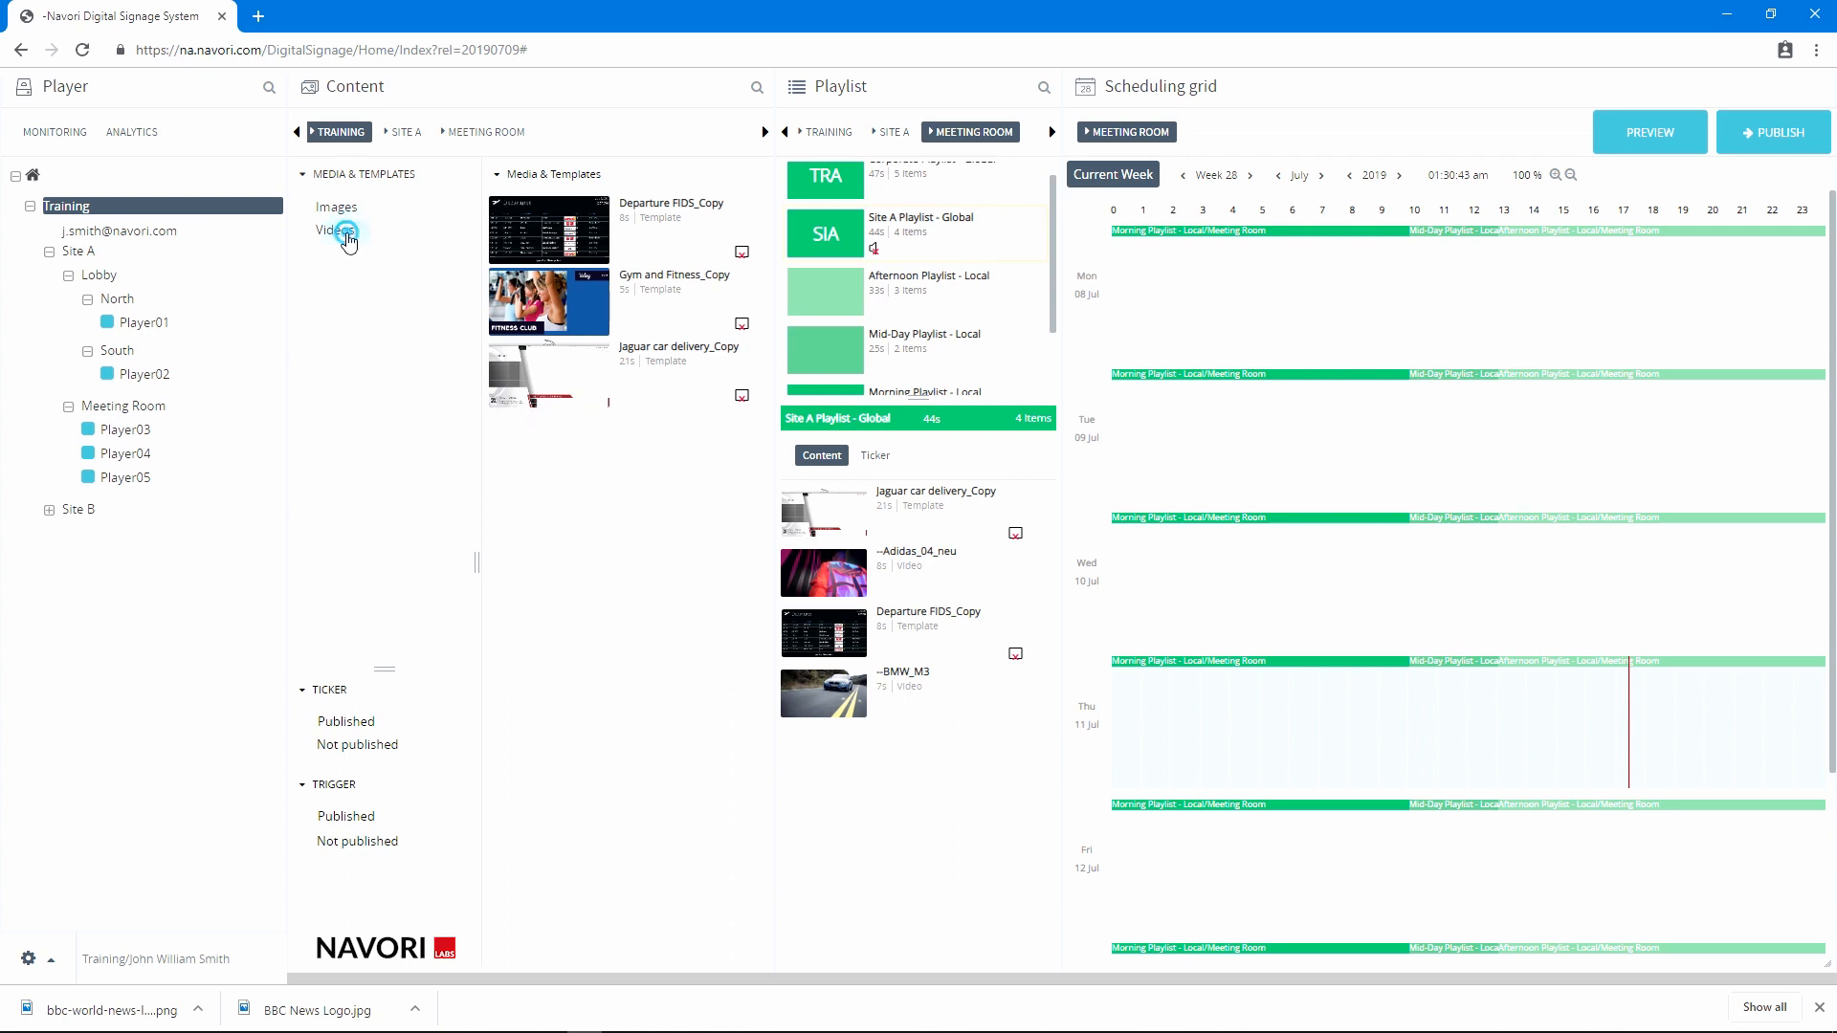
pyautogui.moveTo(347, 233); pyautogui.dragTo(899, 773)
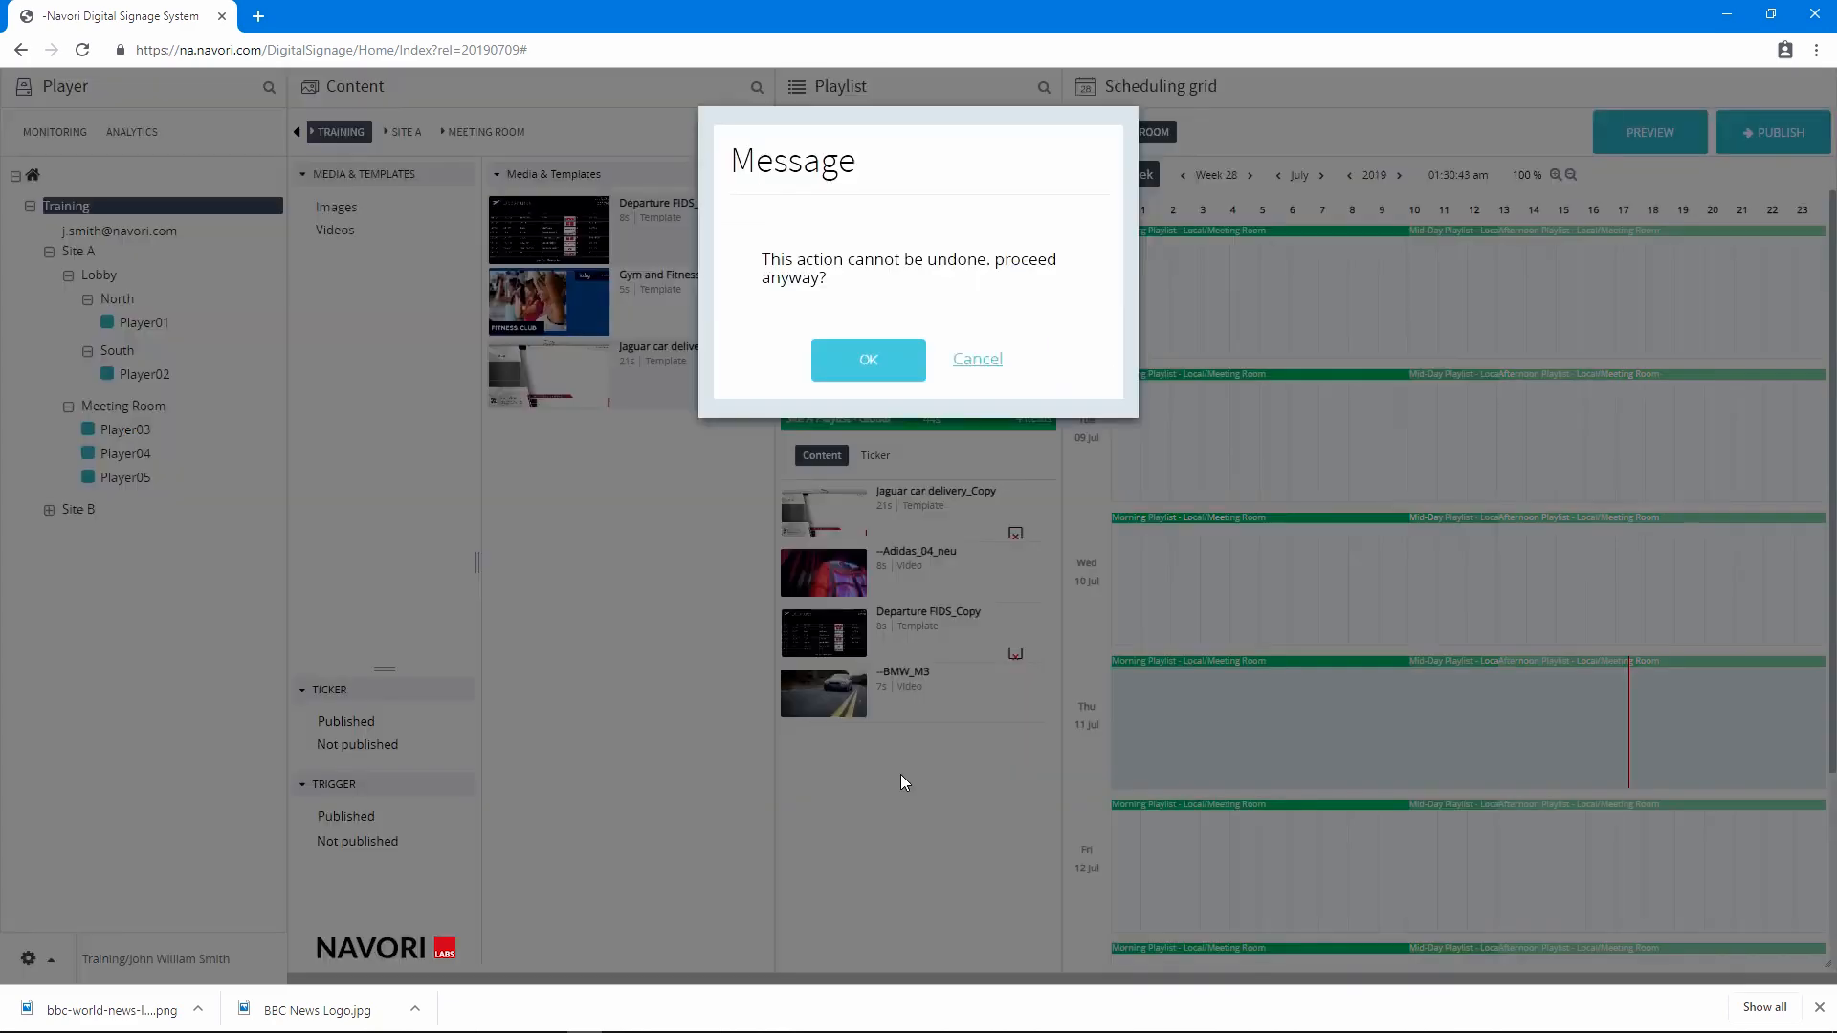
pyautogui.click(856, 364)
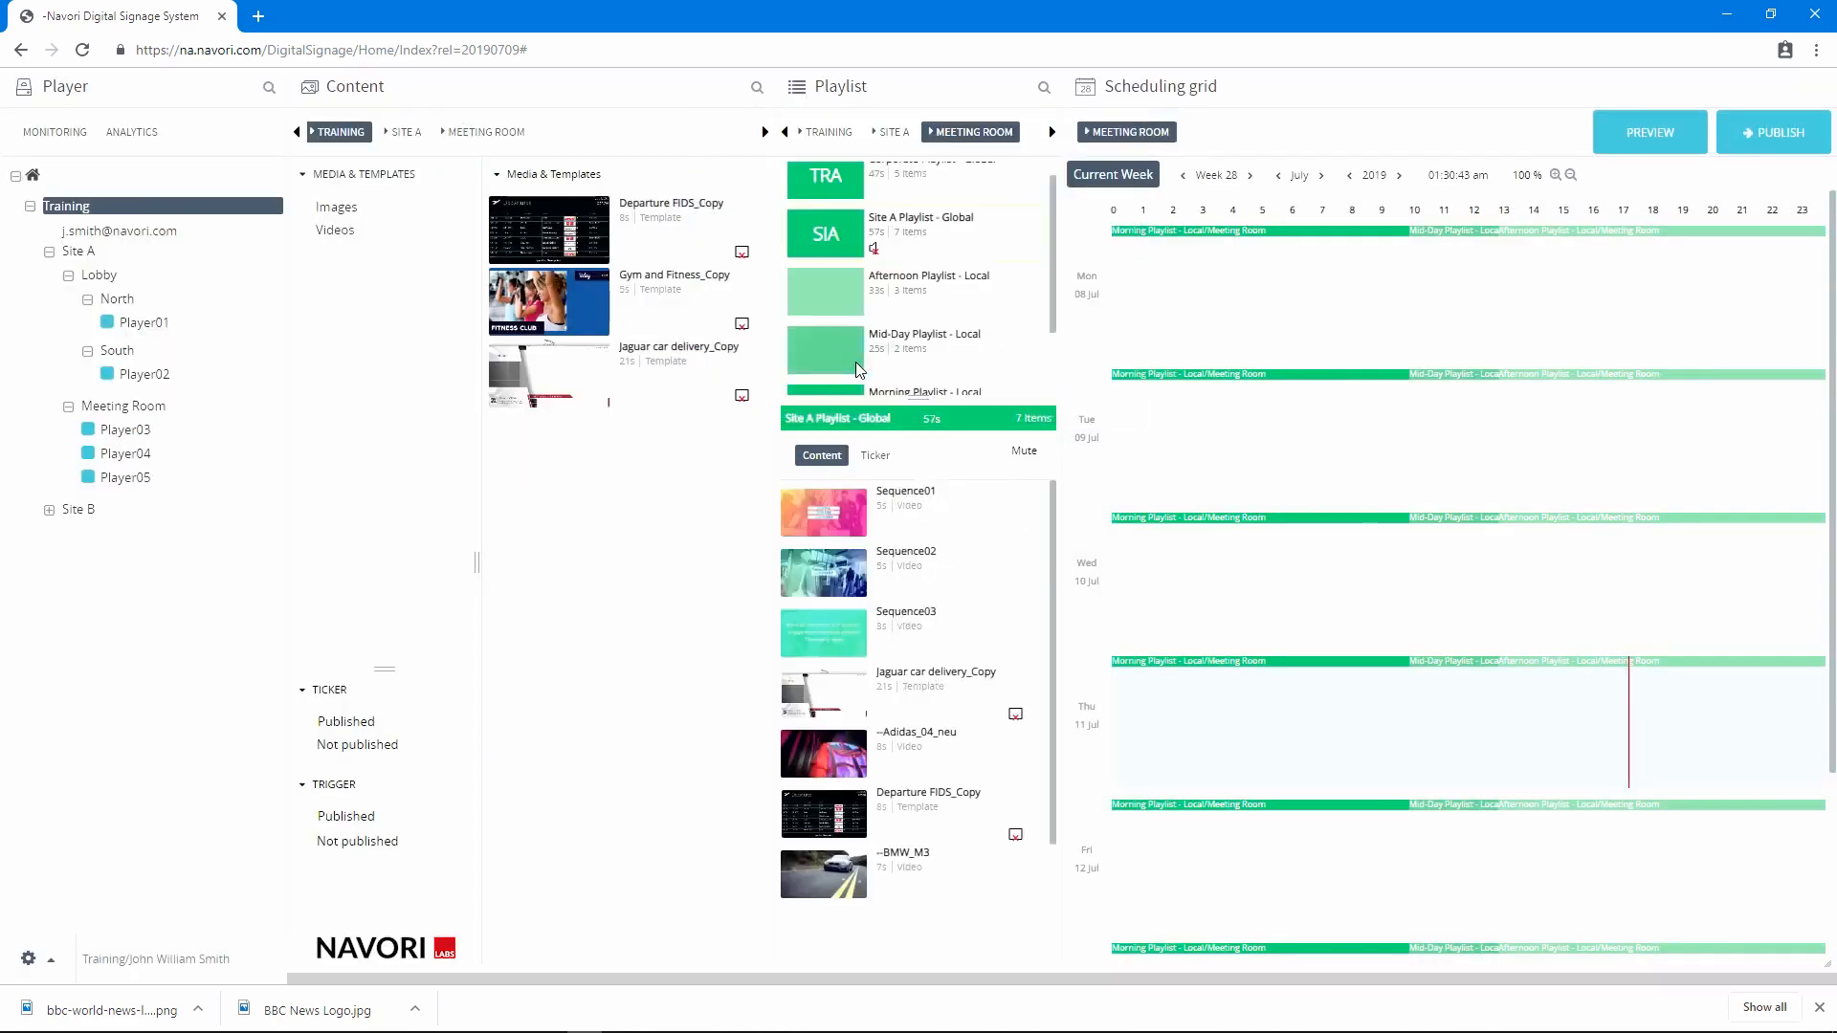
# Remove Sequence01 and all remaining items from Site A Playlist - Global, and put Jaguar car delivery_Copy into the emptied playlist
pyautogui.rightClick(889, 546)
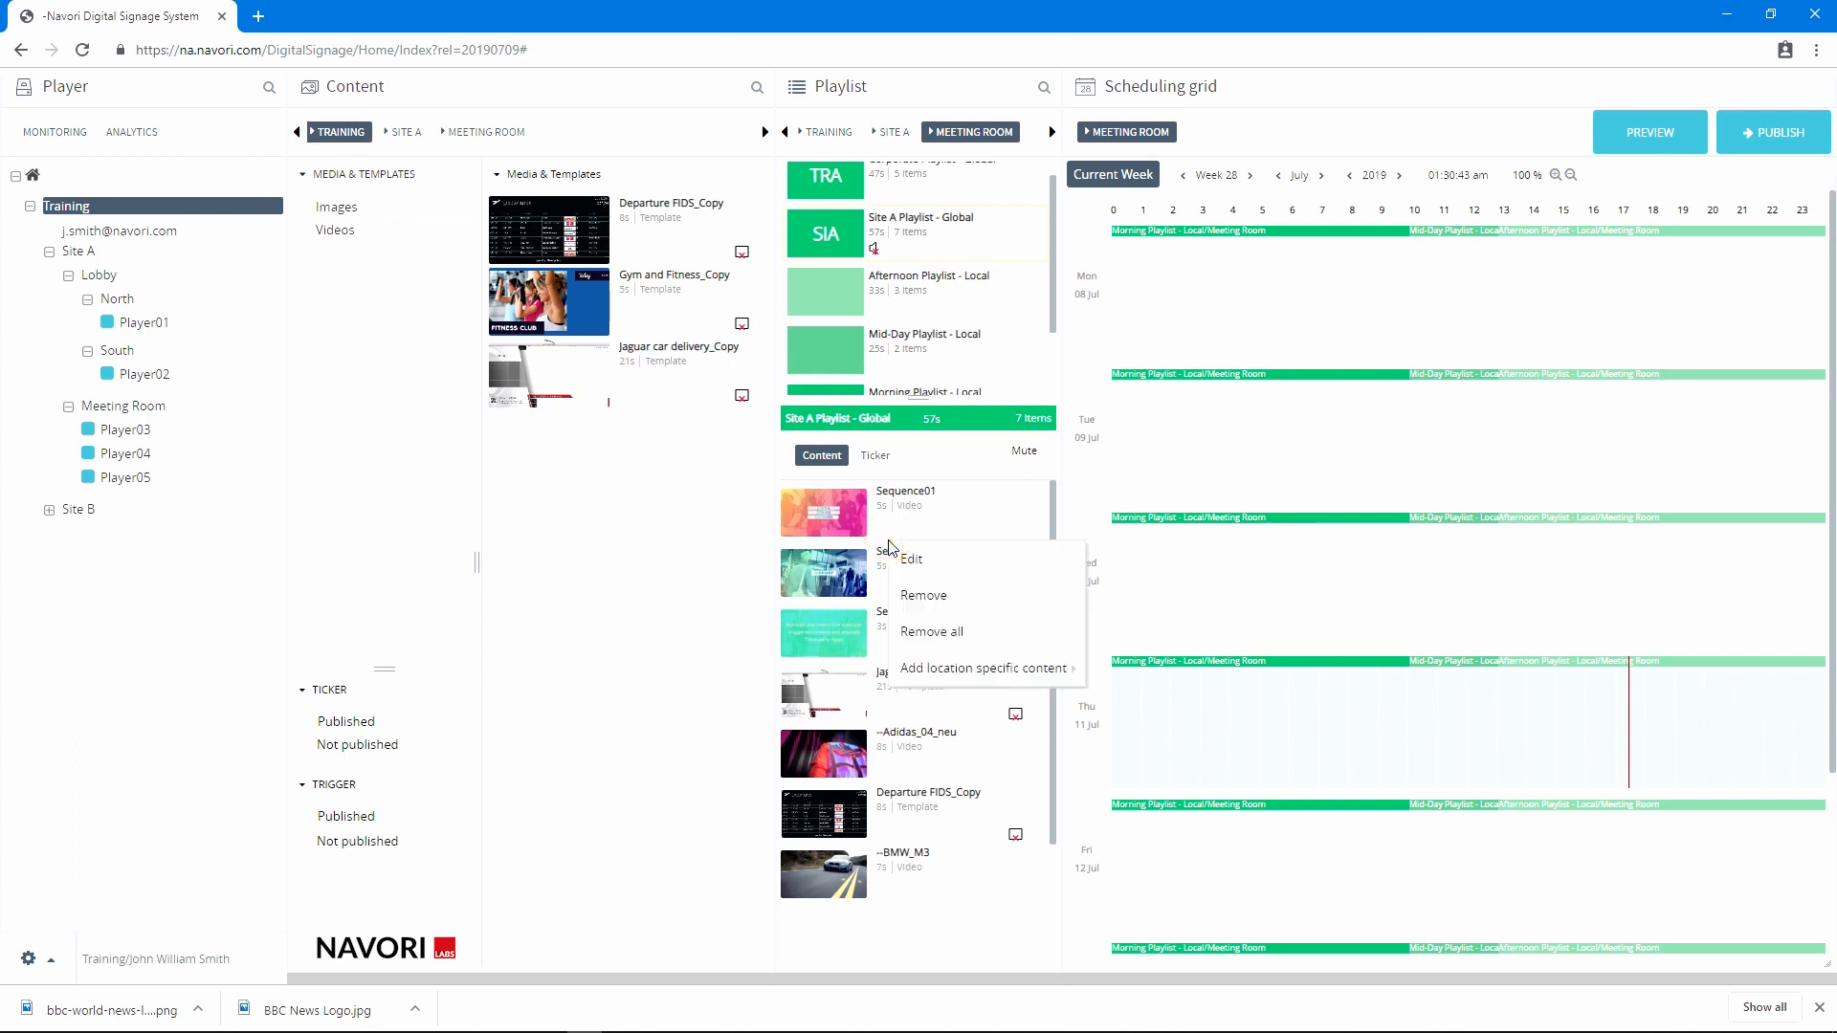
pyautogui.click(914, 595)
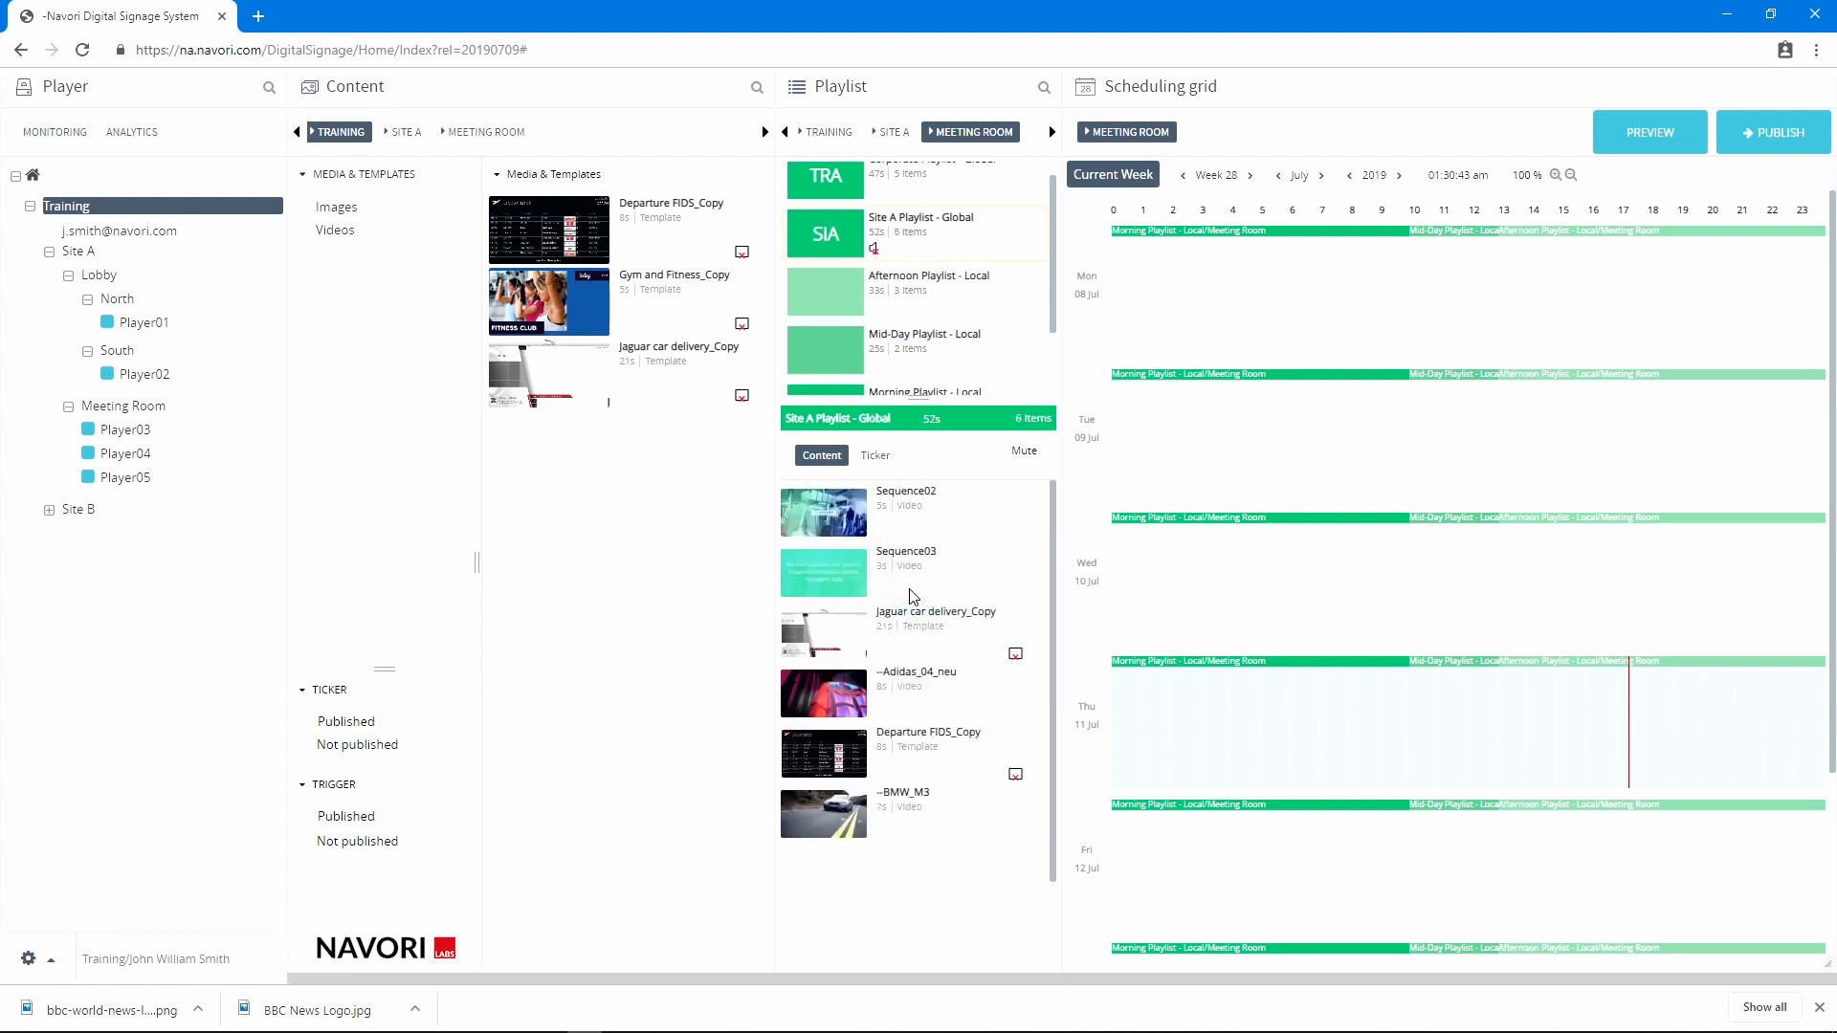
pyautogui.rightClick(838, 579)
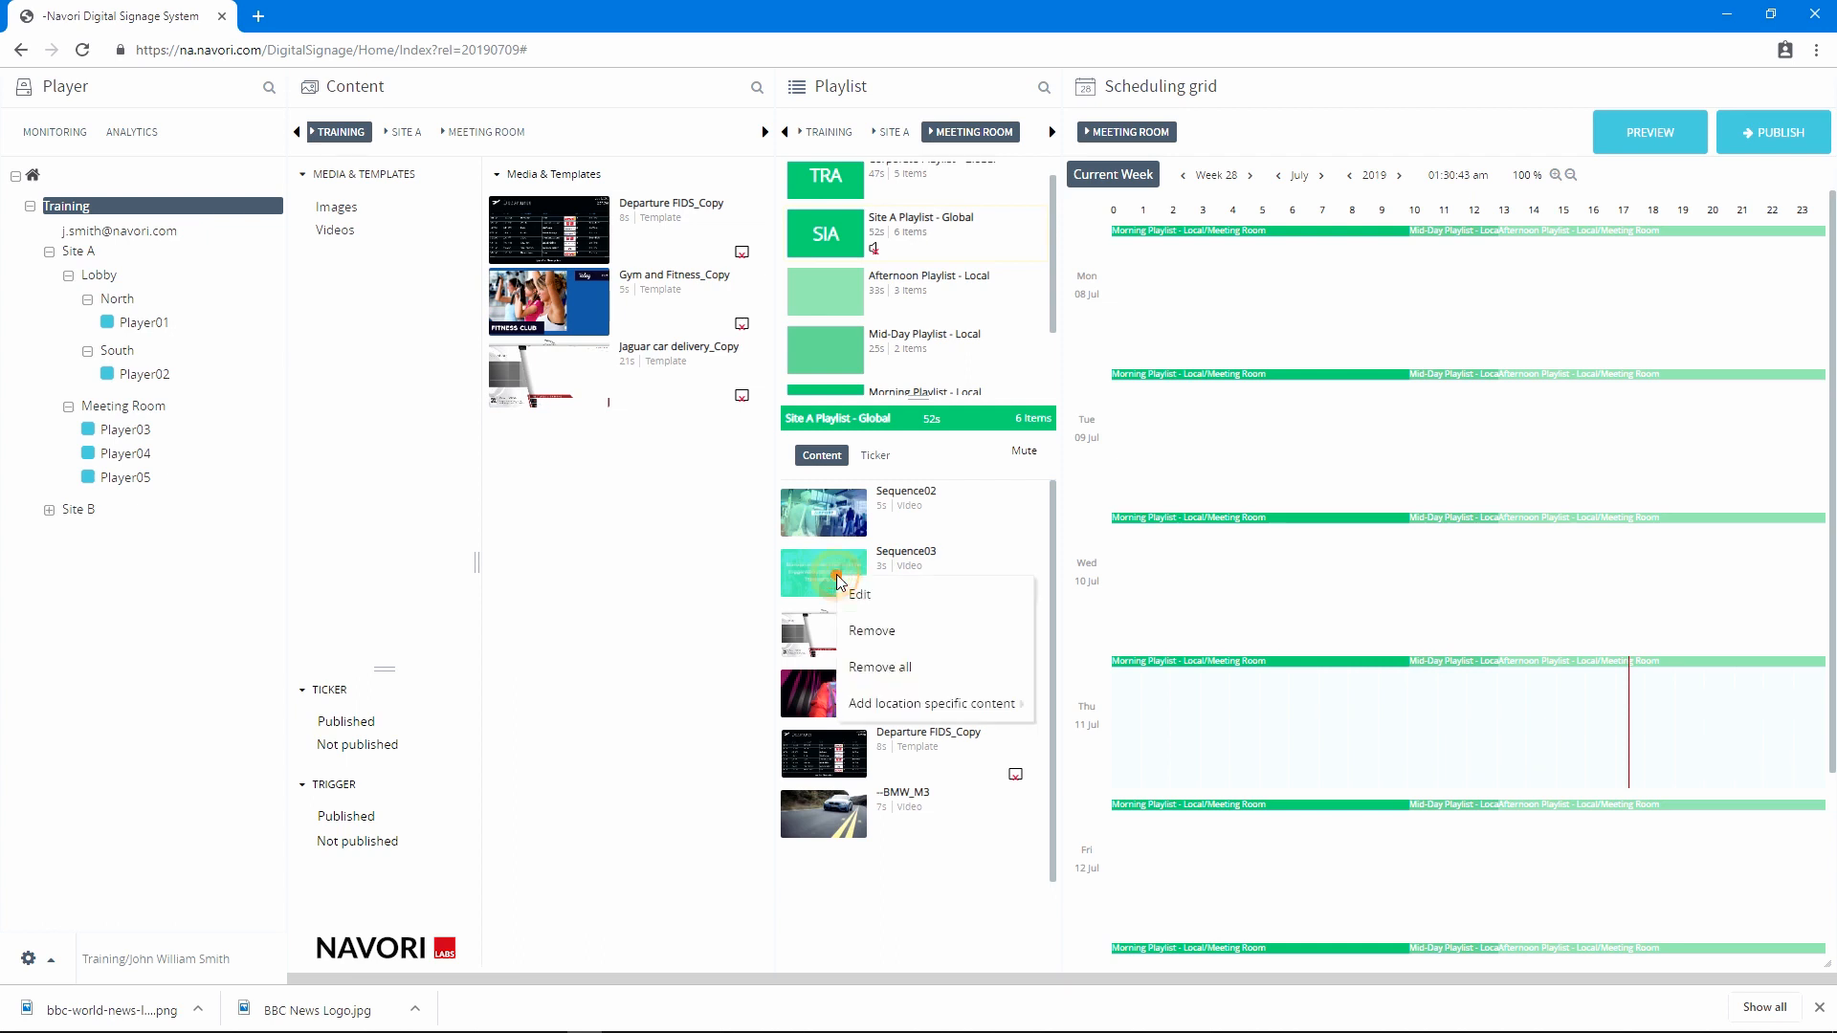
pyautogui.click(915, 670)
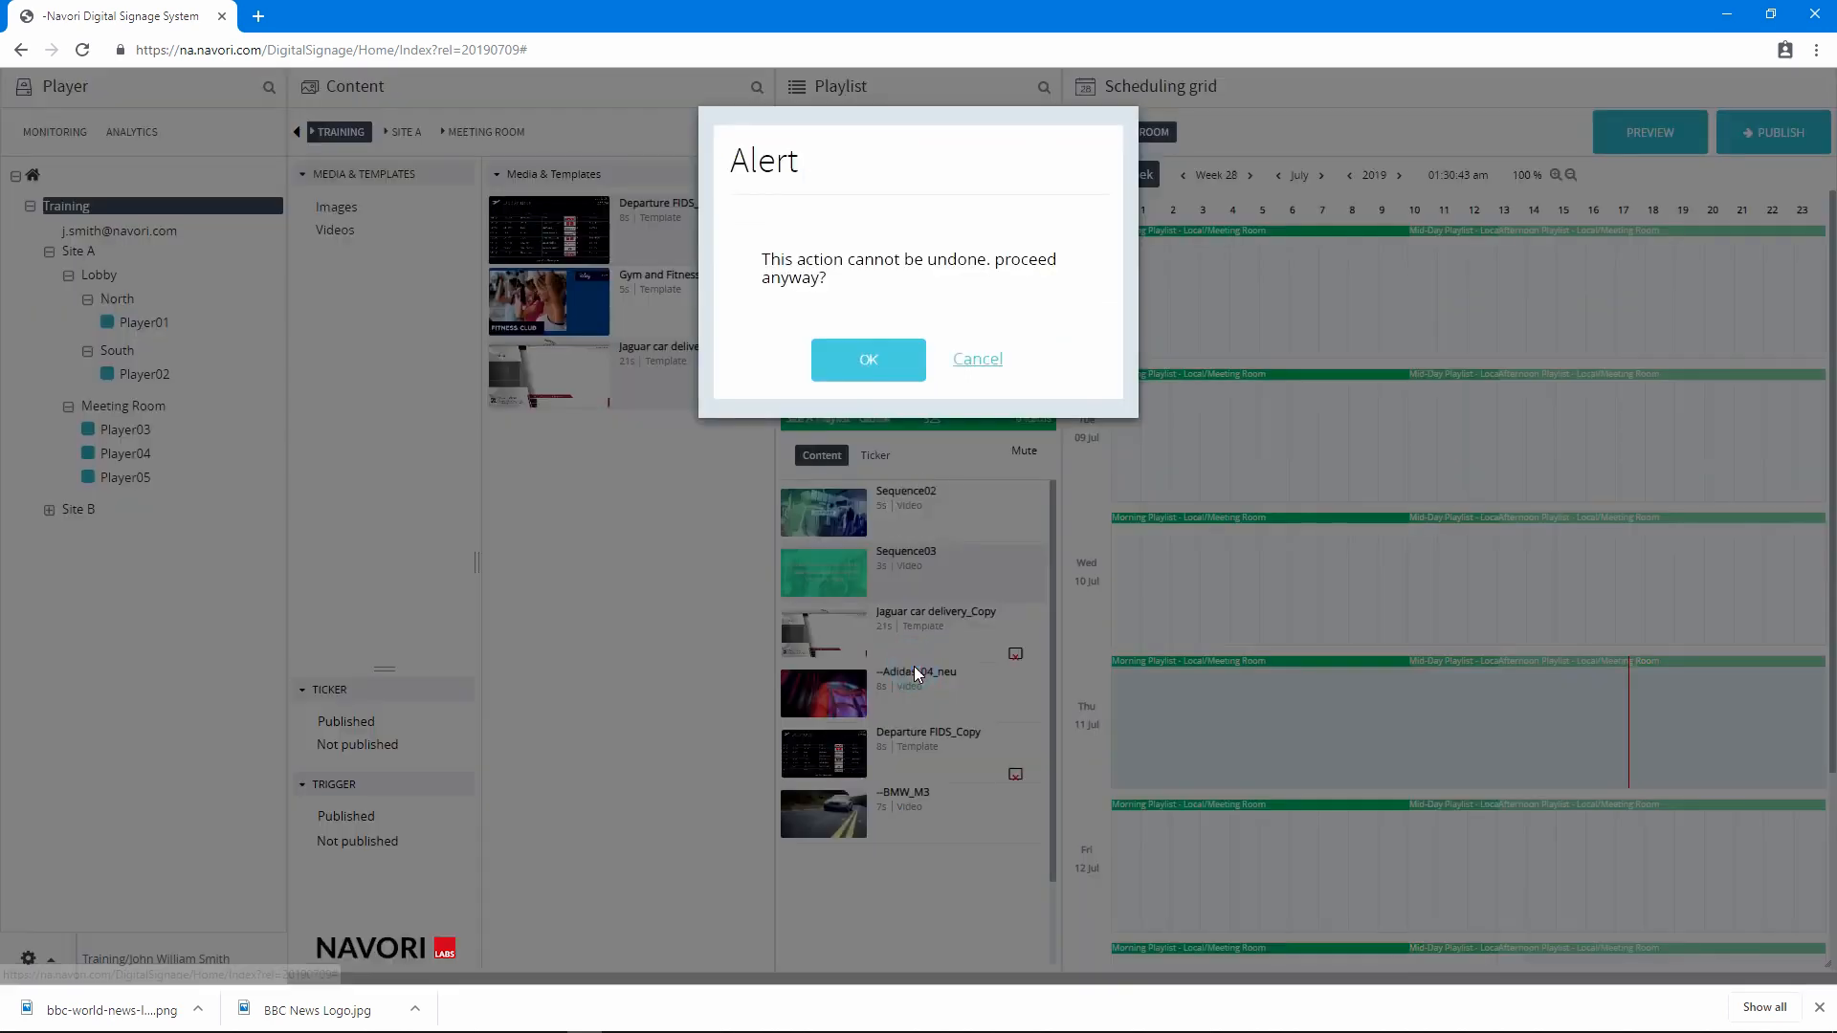
pyautogui.click(866, 372)
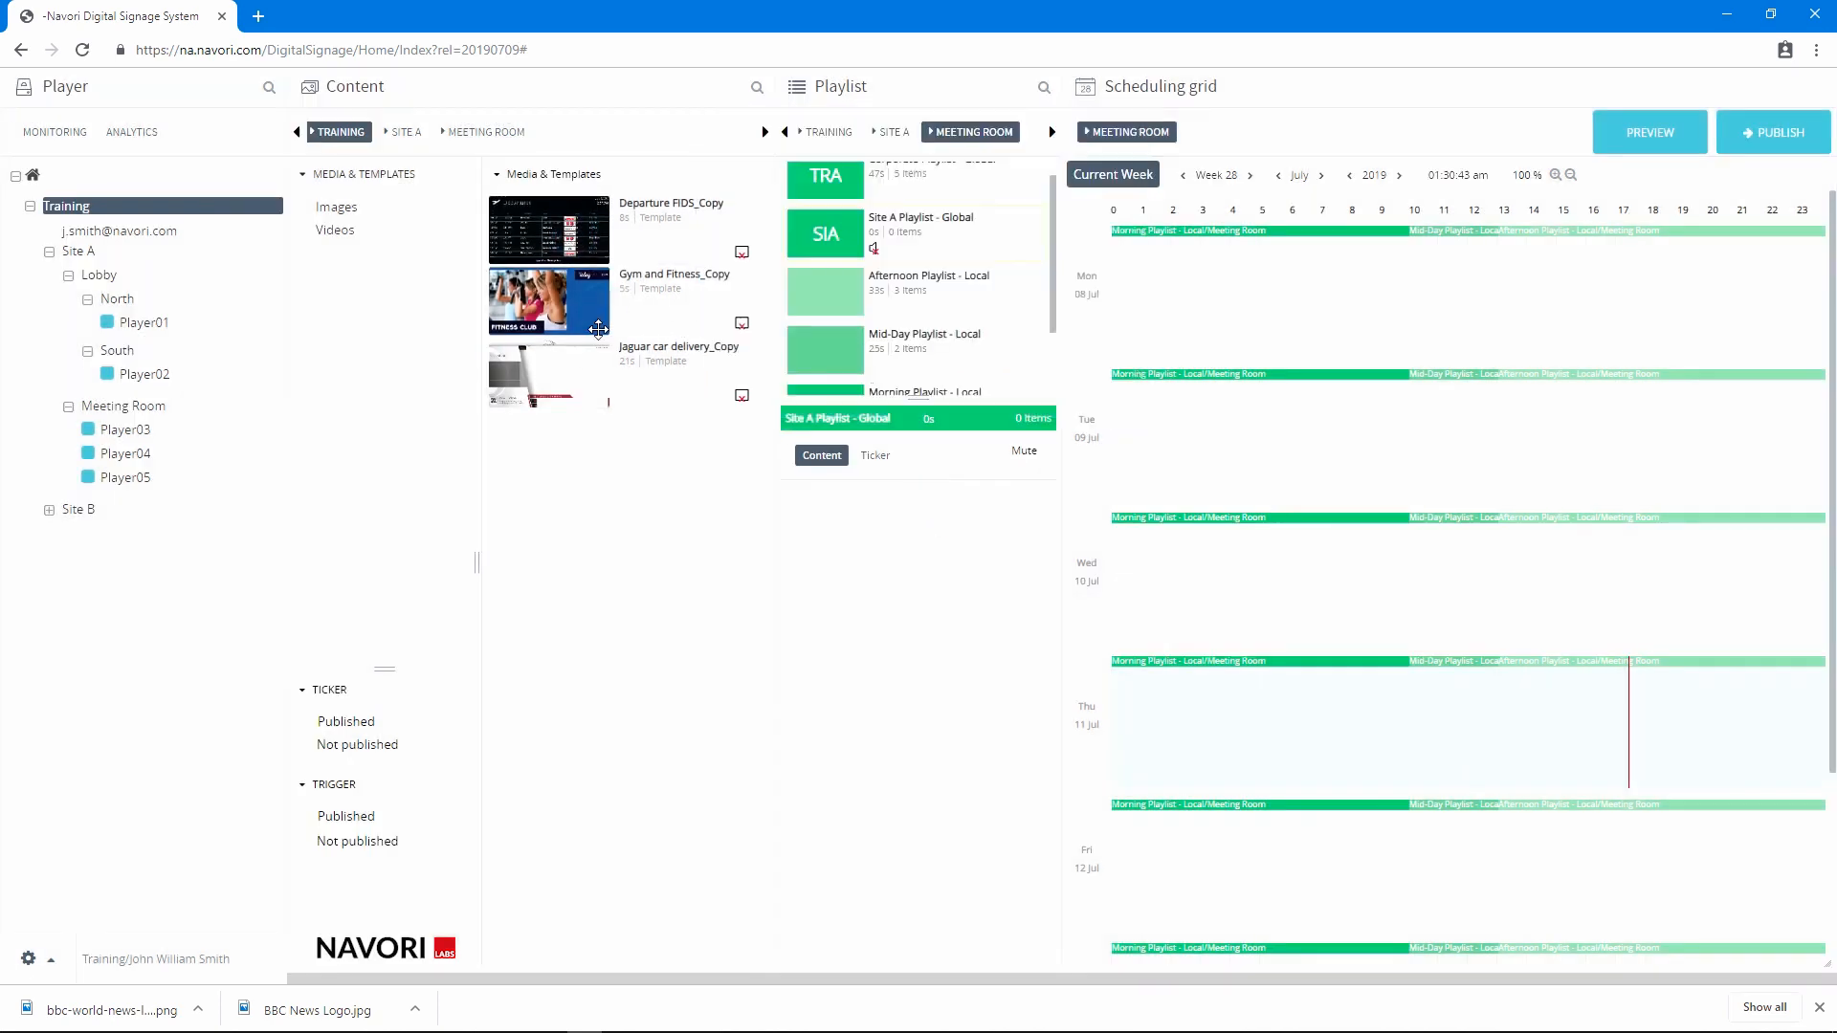
pyautogui.moveTo(571, 376); pyautogui.dragTo(874, 601)
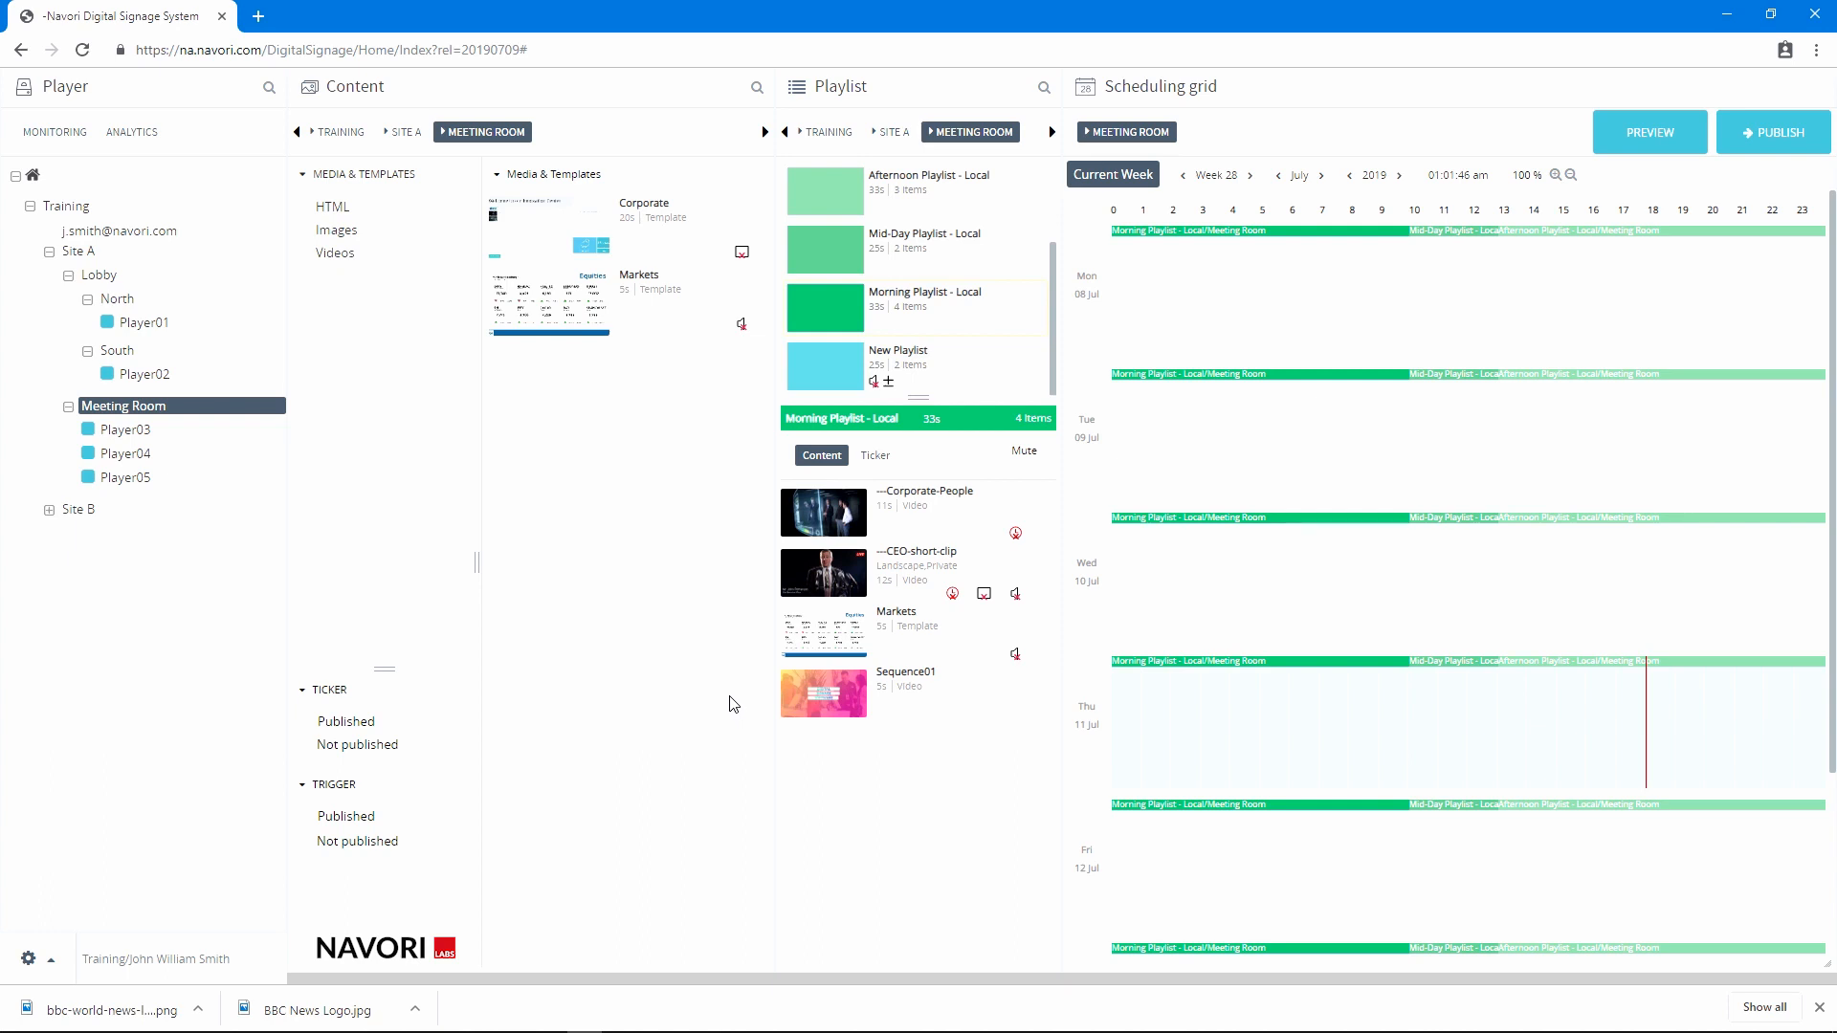
# Add location specific Content #1 to Morning Playlist - Local and place it between Corporate-People and CEO-short-clip
pyautogui.rightClick(811, 542)
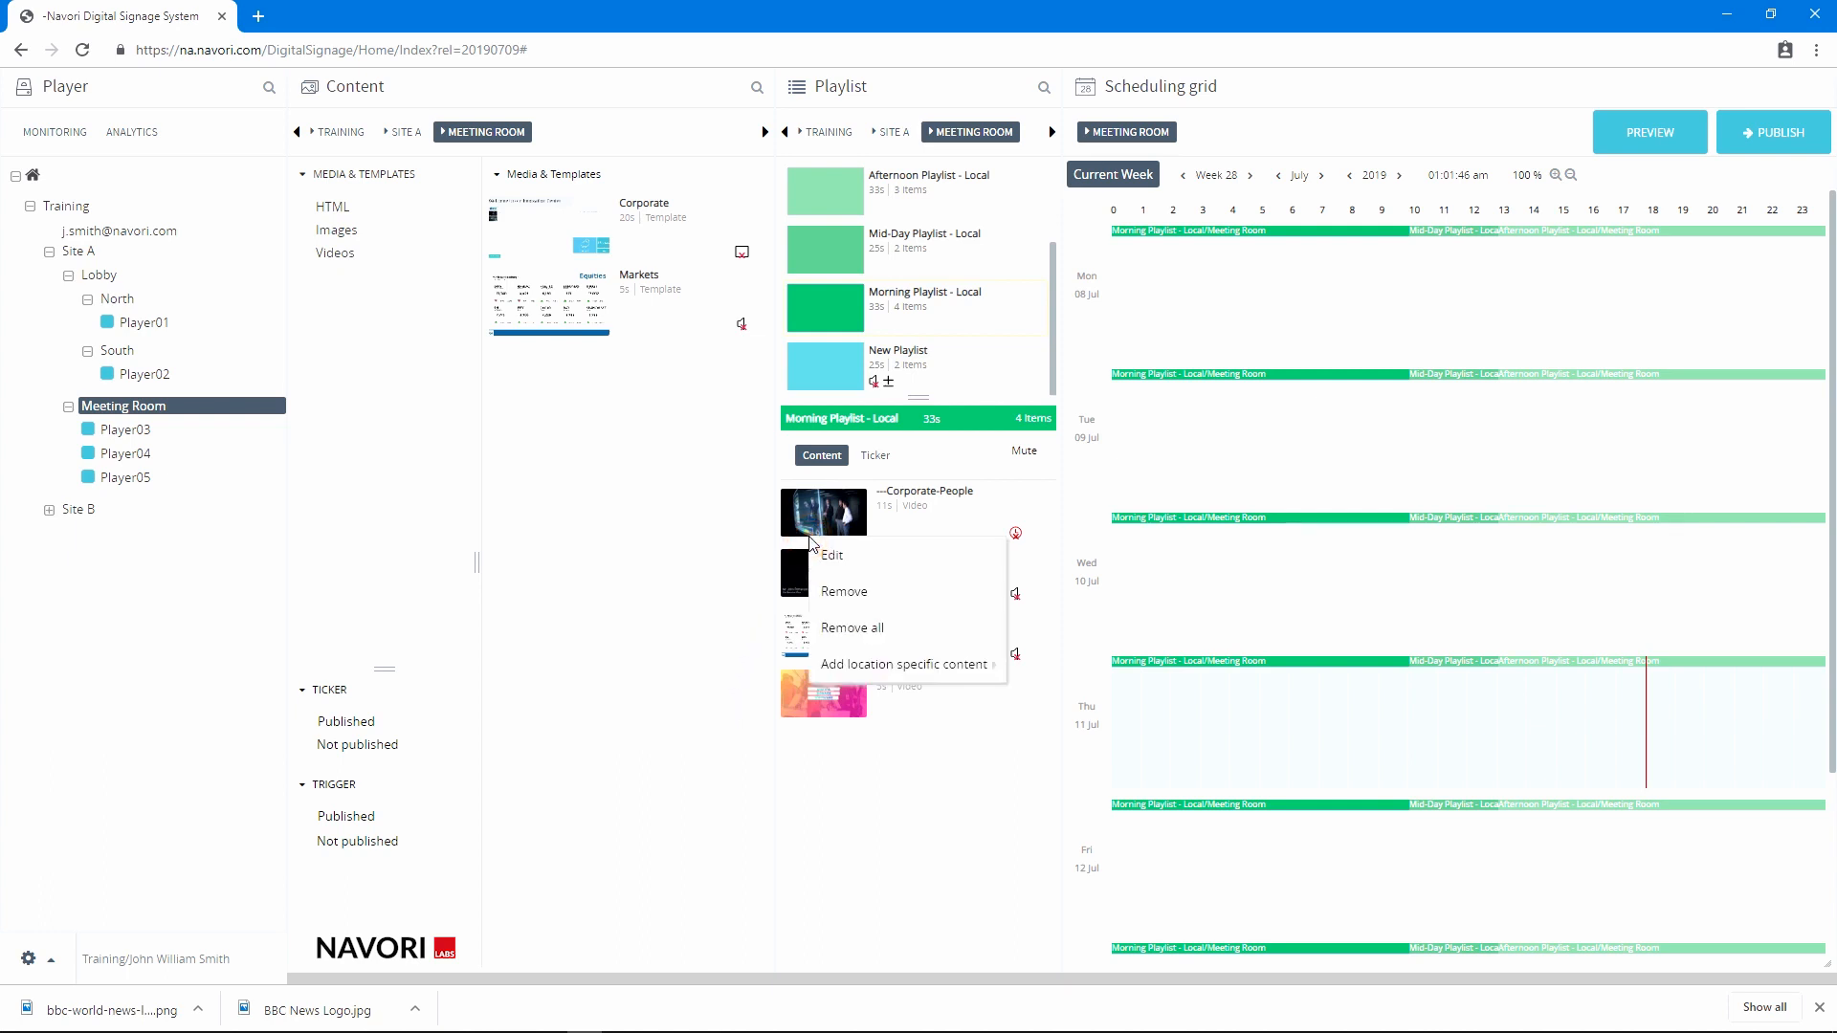
pyautogui.moveTo(861, 664)
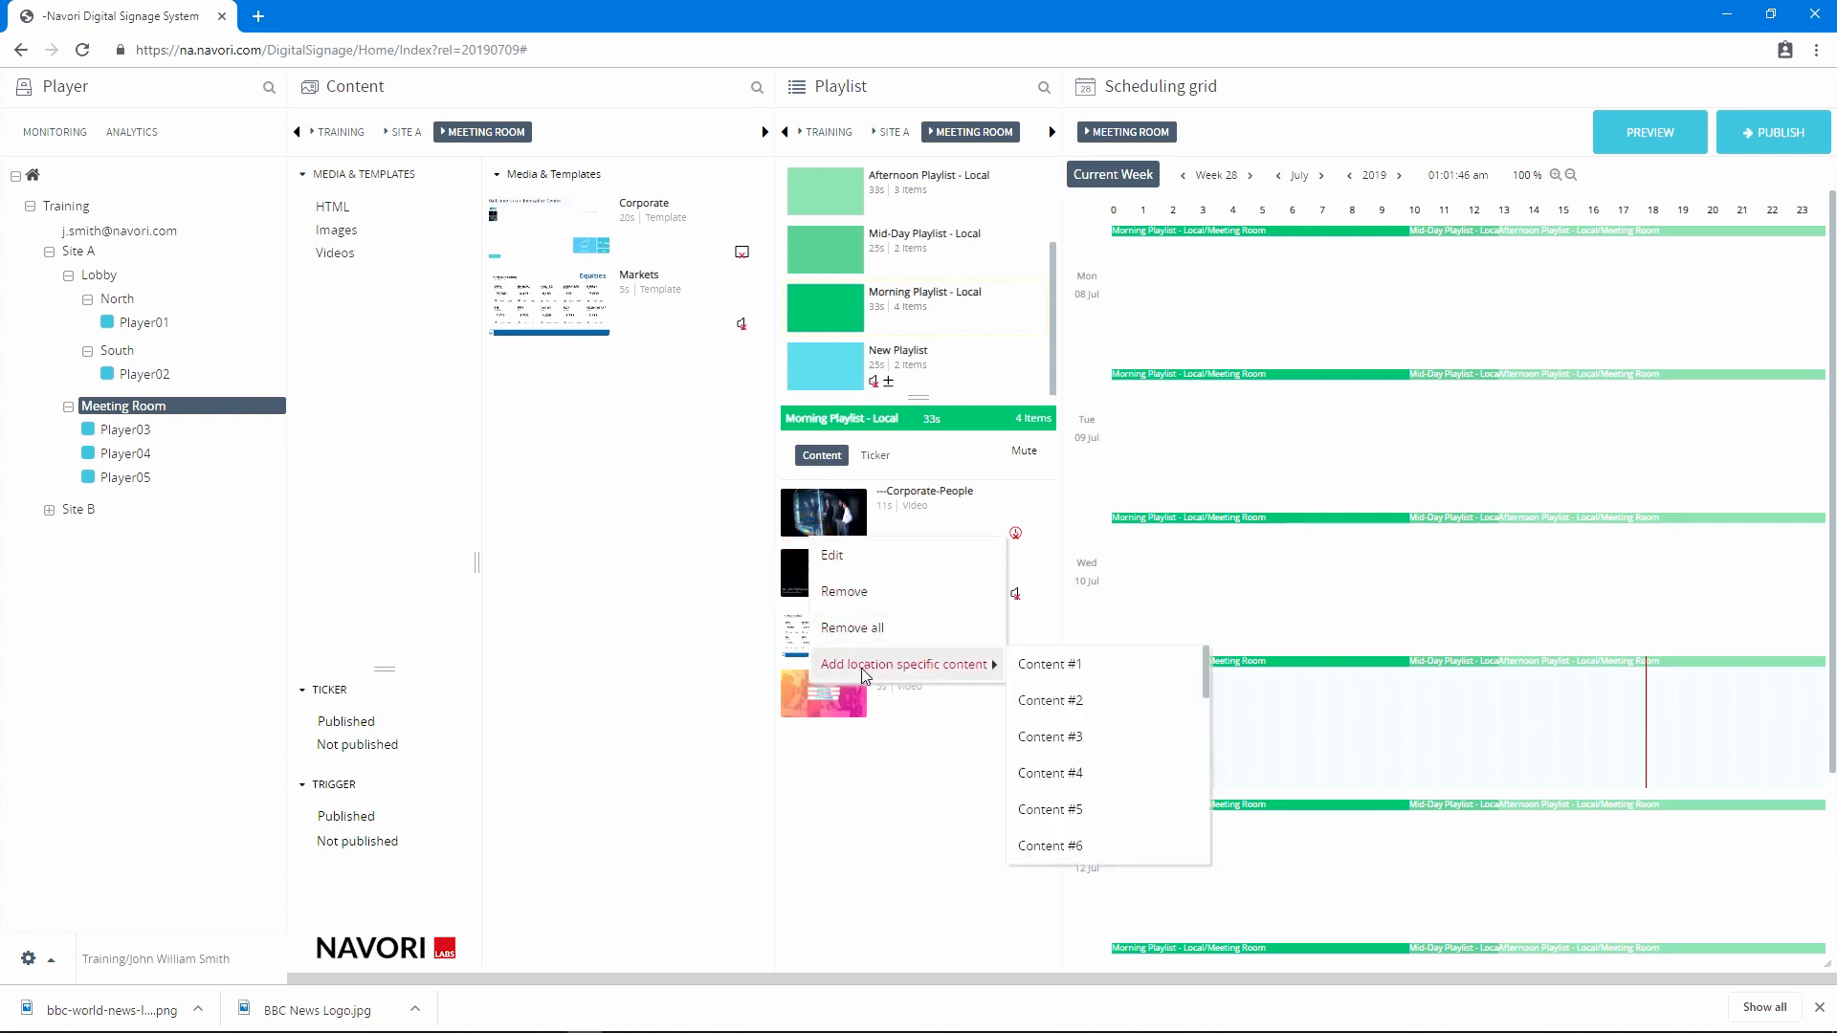
pyautogui.click(1041, 674)
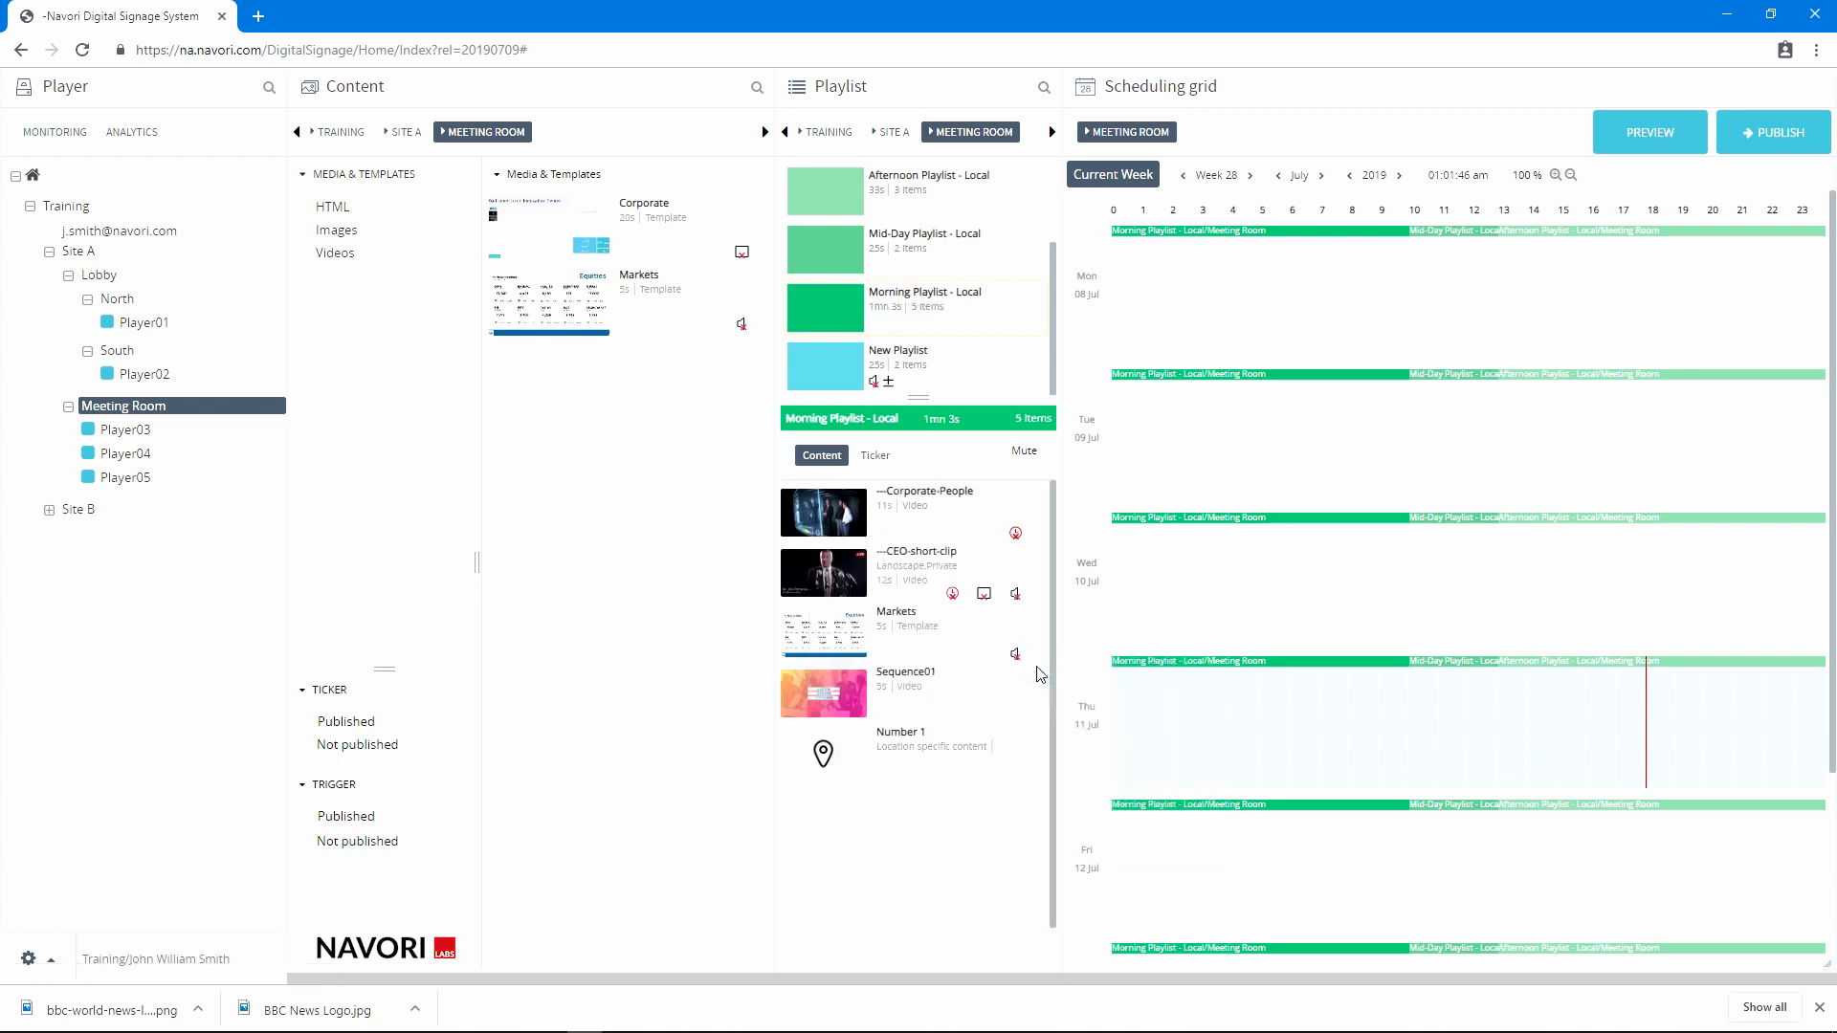
pyautogui.moveTo(833, 758); pyautogui.dragTo(878, 566)
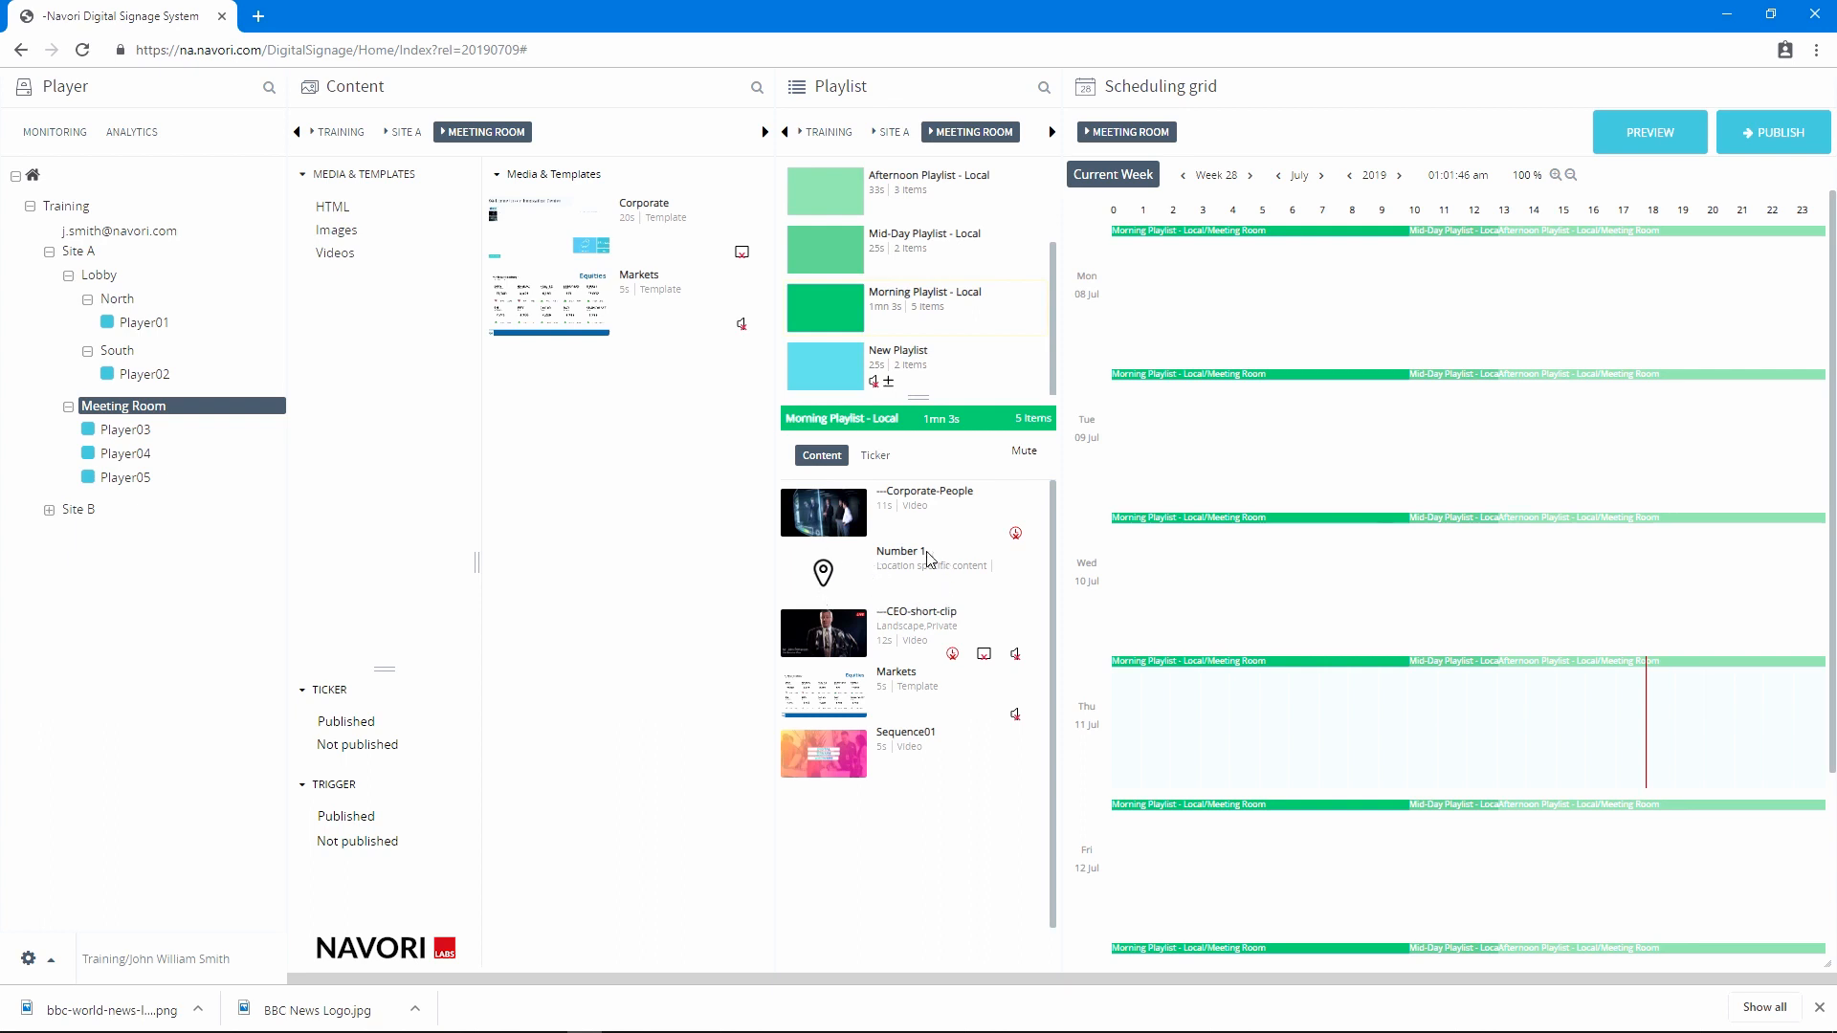
pyautogui.rightClick(935, 600)
pyautogui.moveTo(960, 682)
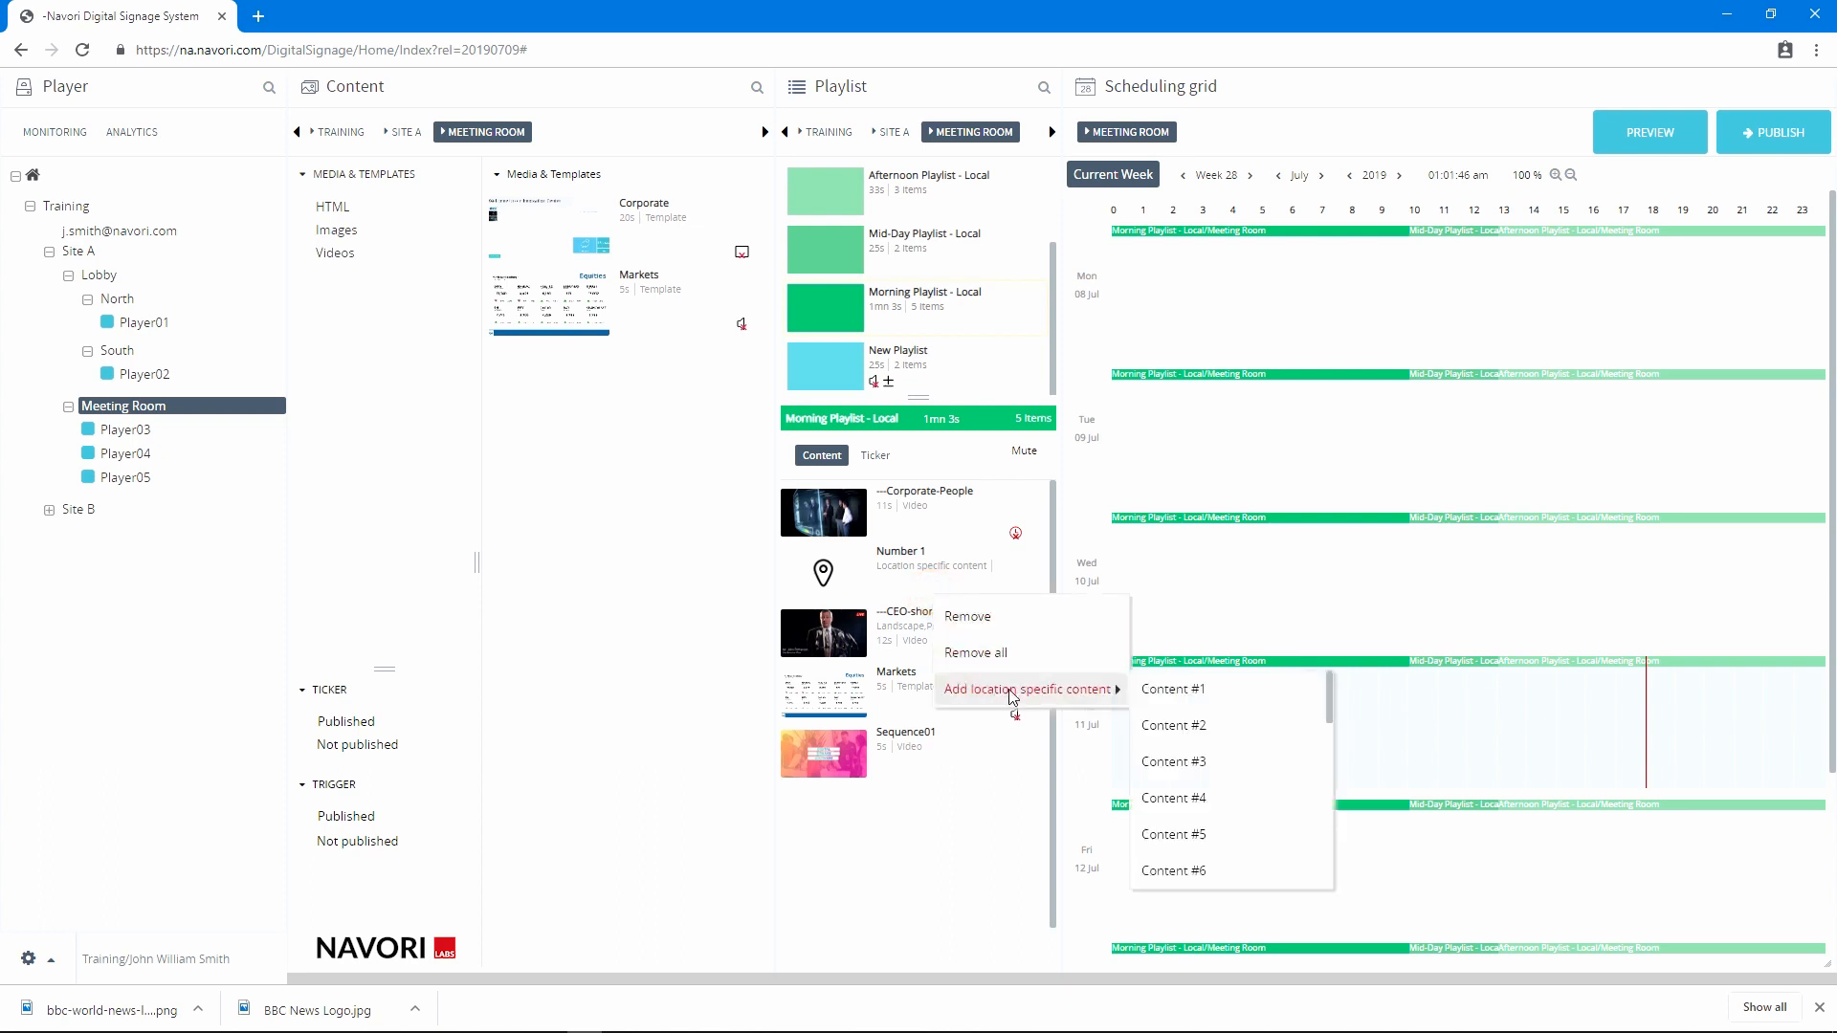
pyautogui.scroll(-3, 1215, 718)
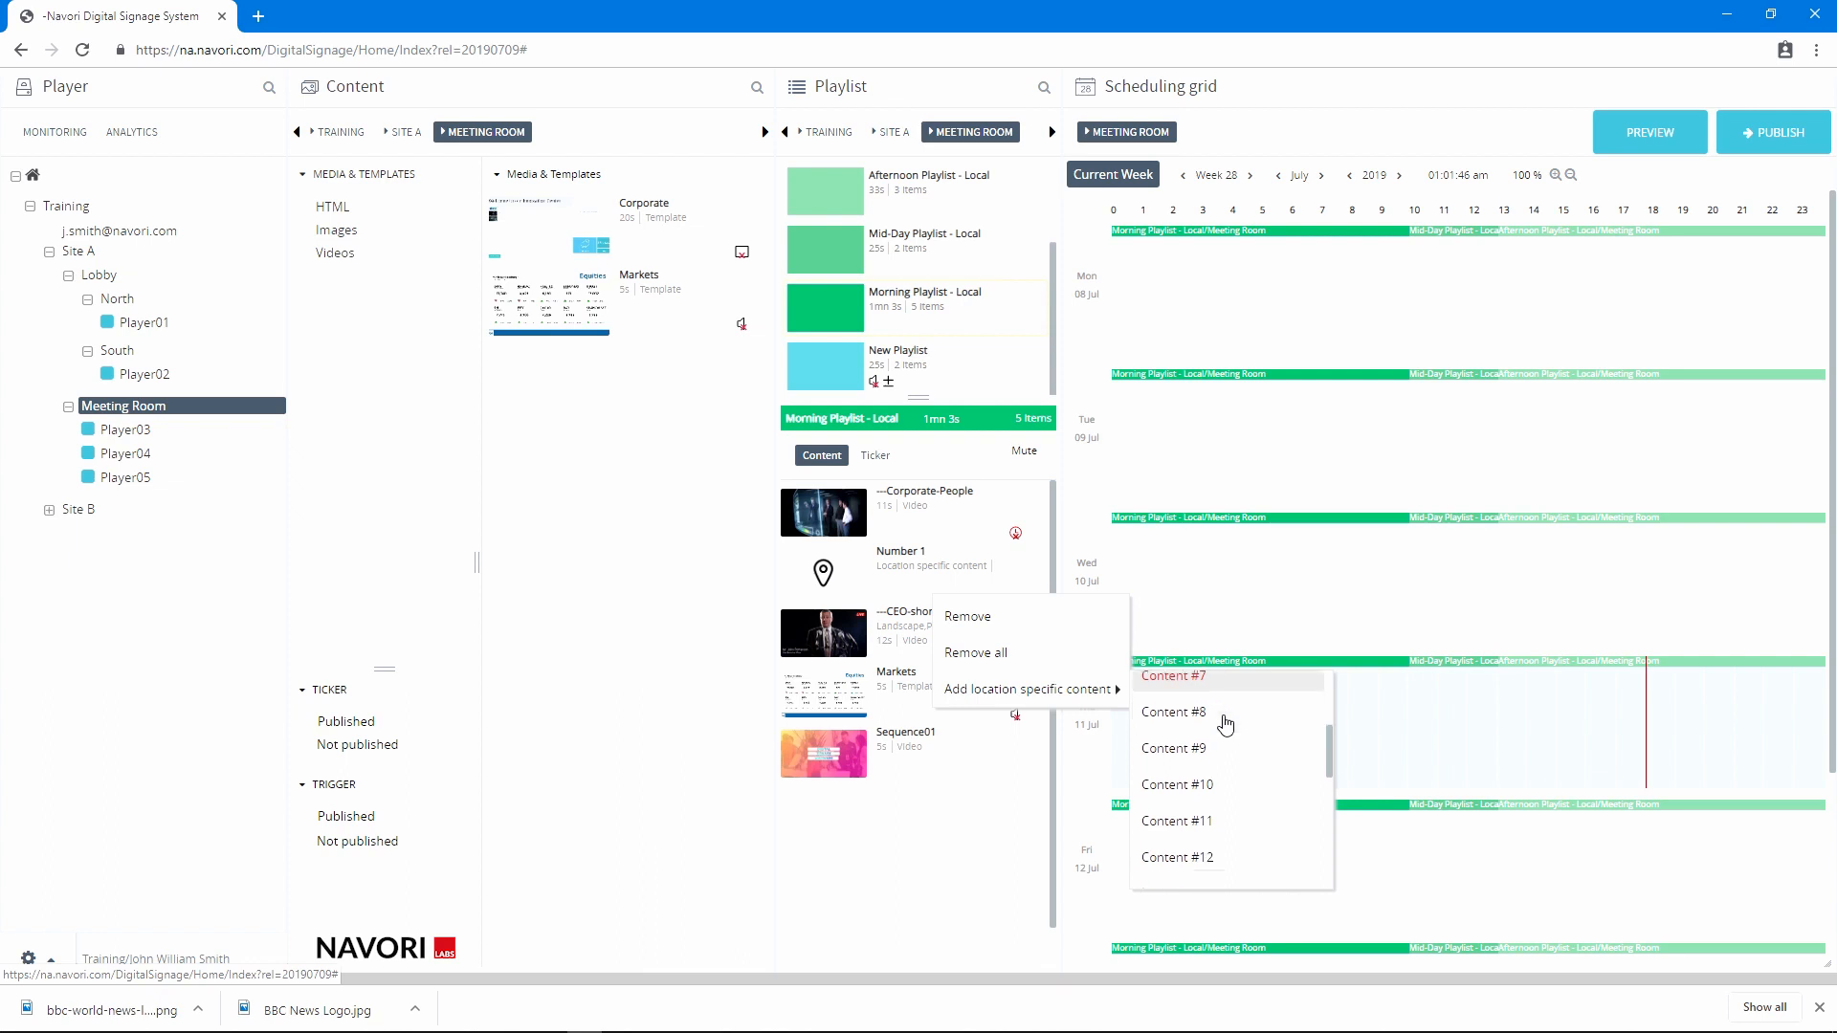
pyautogui.scroll(-6, 1225, 724)
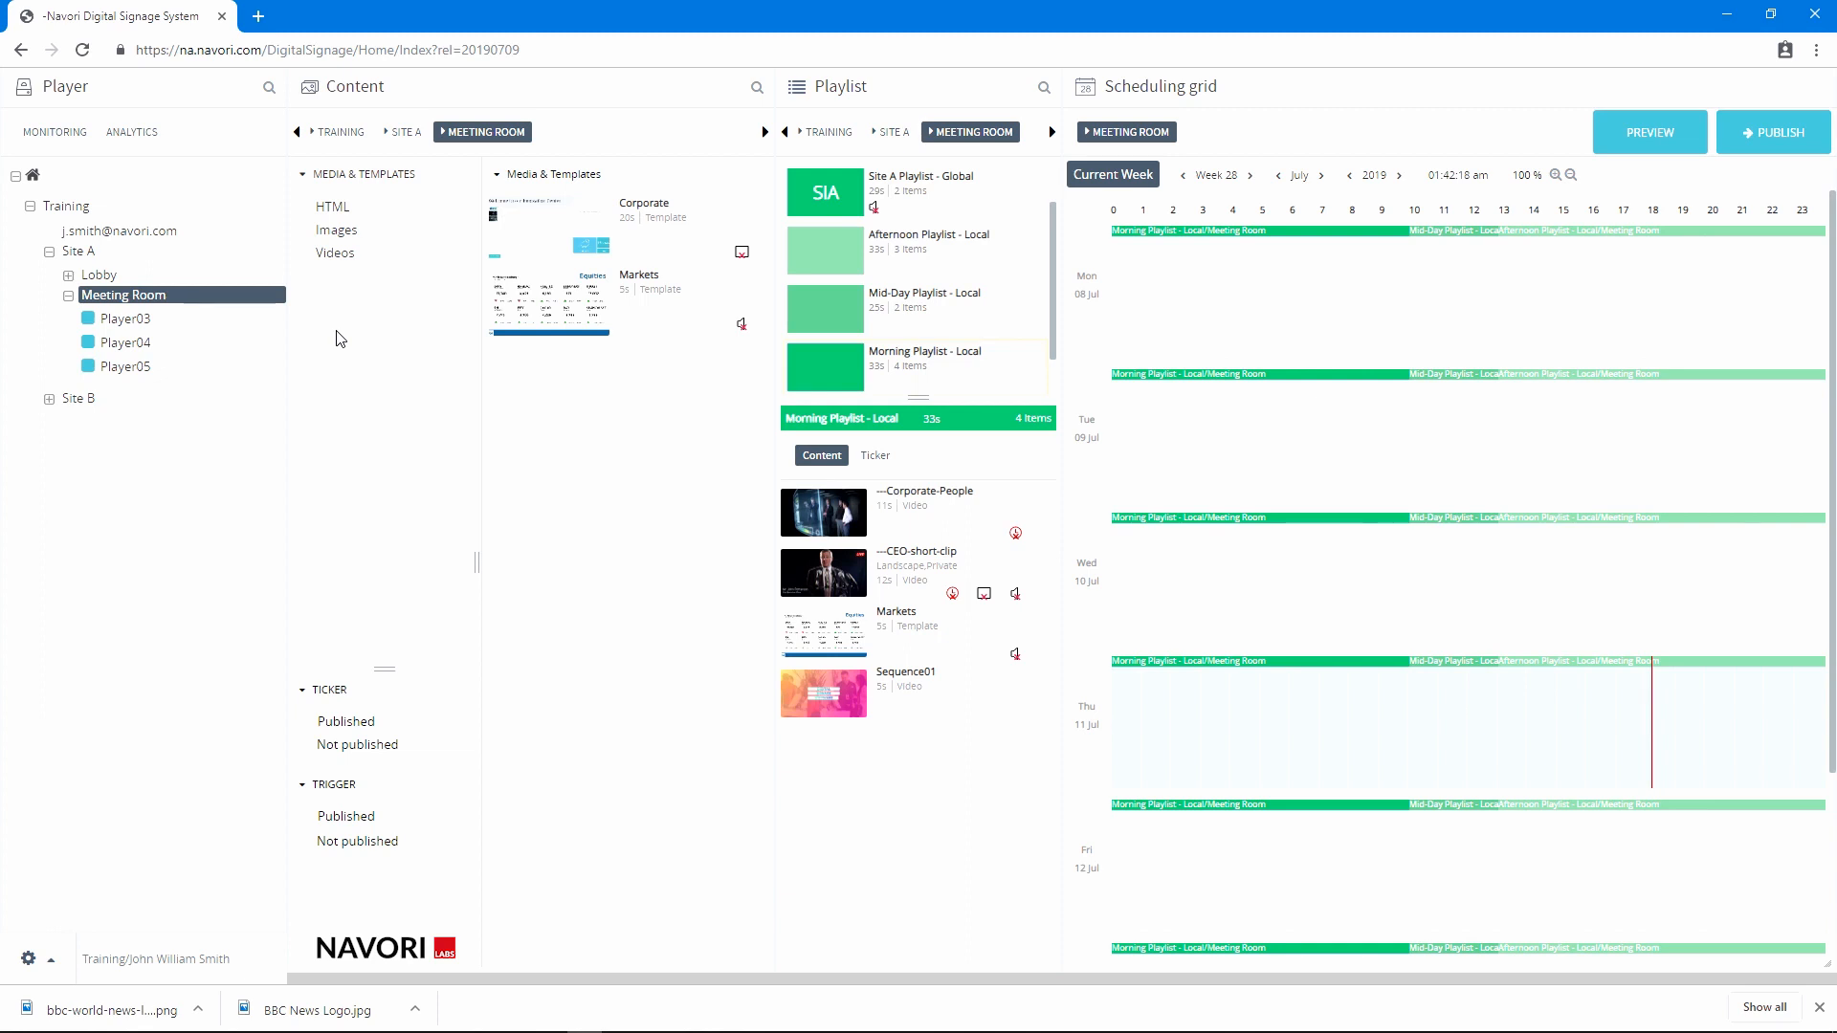
# Upload the file location_specific_02 into slot 2 of Player03's location specific content
pyautogui.click(144, 323)
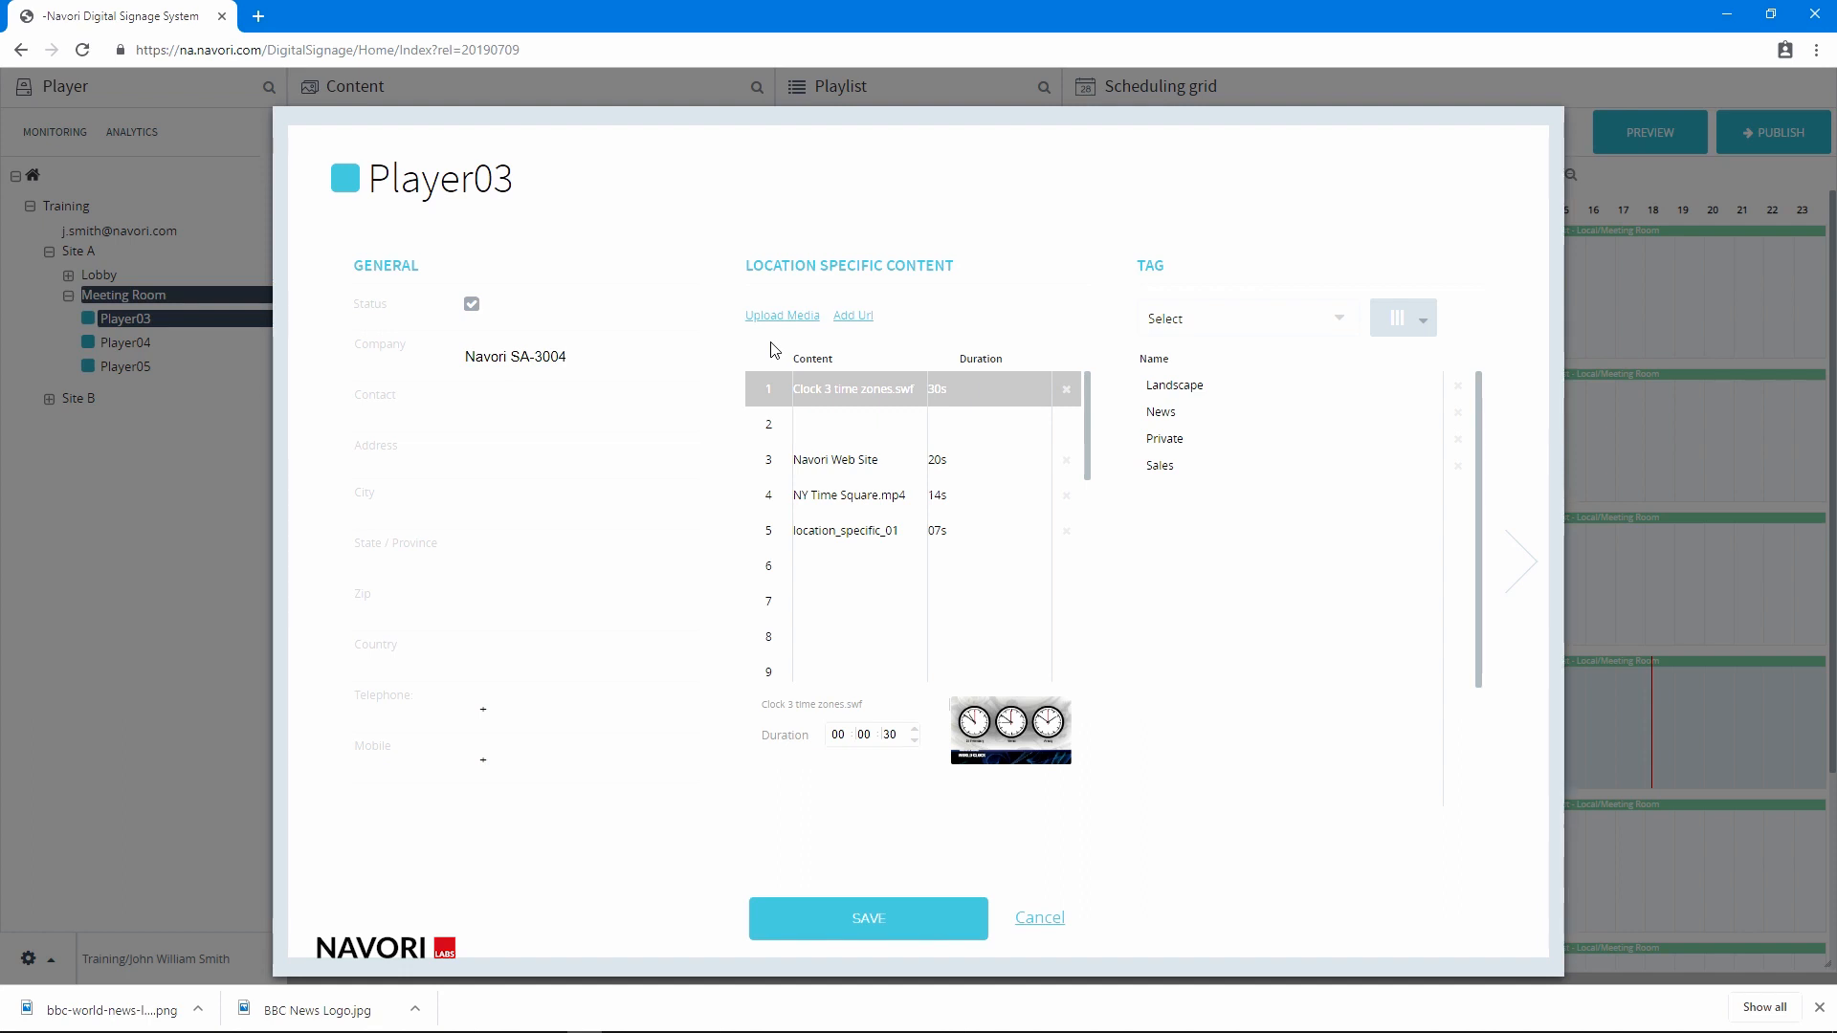
pyautogui.click(840, 431)
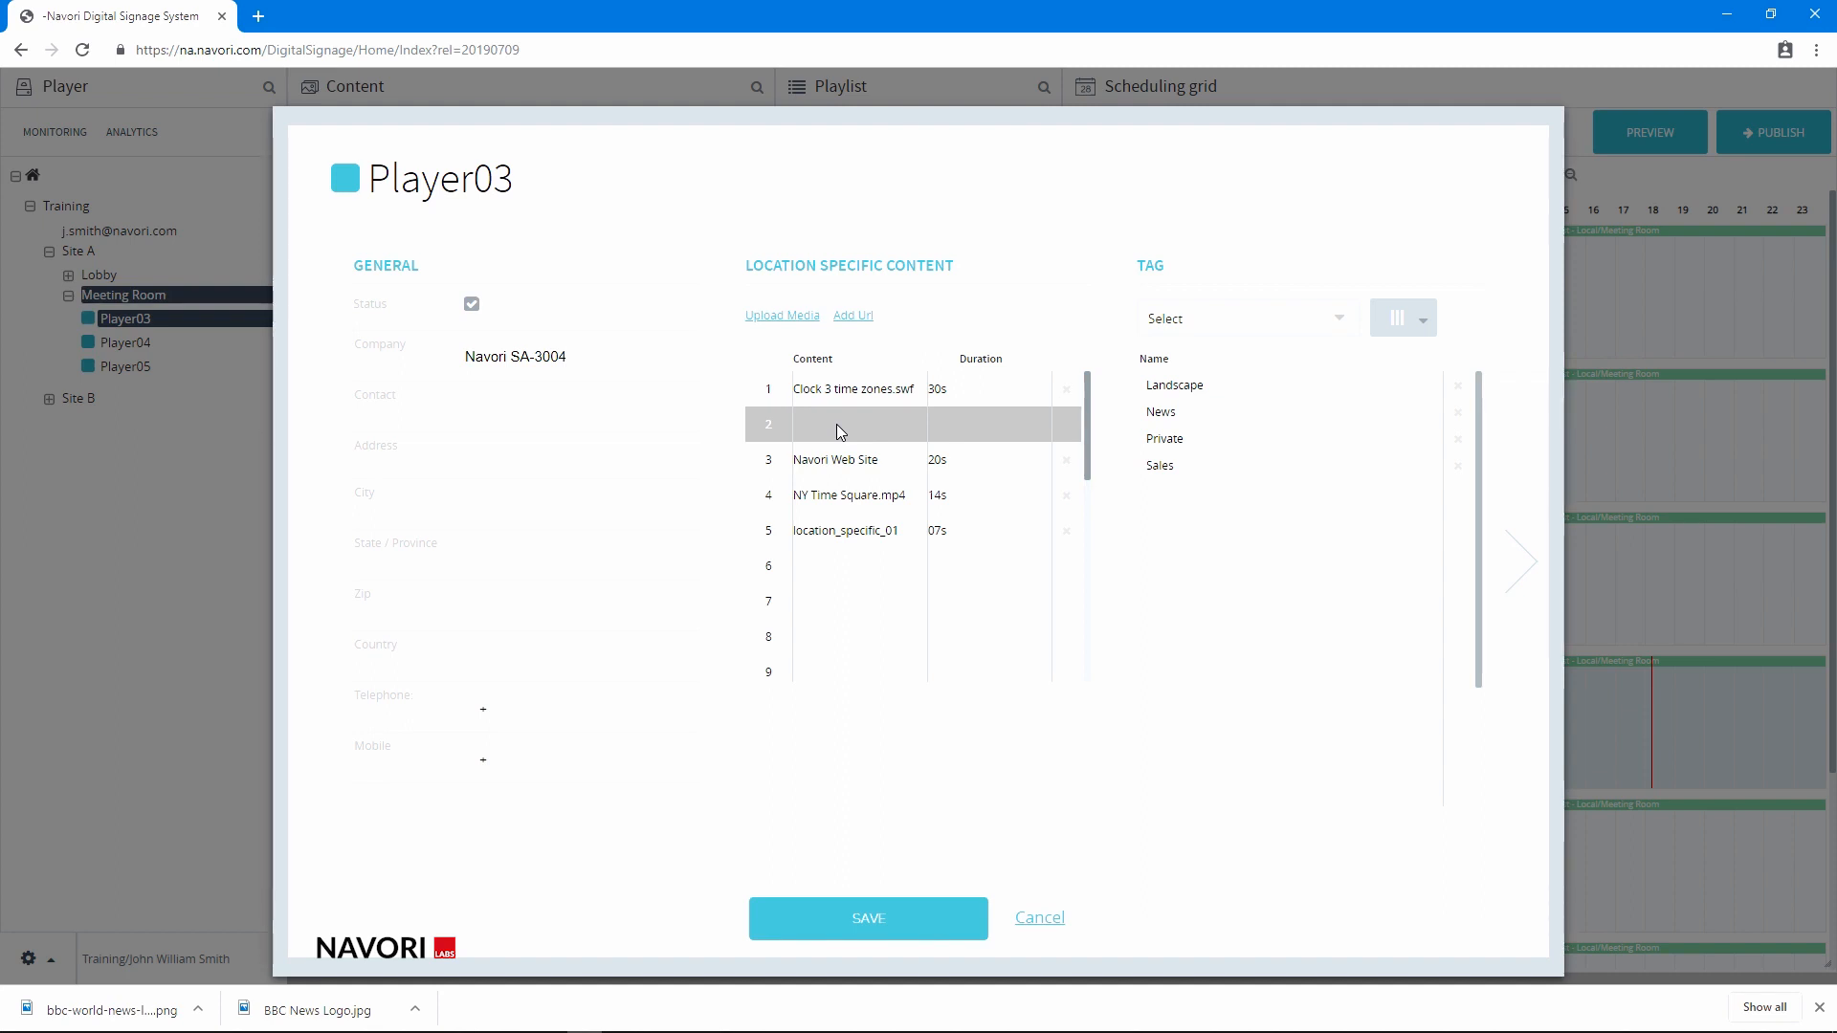
pyautogui.click(777, 319)
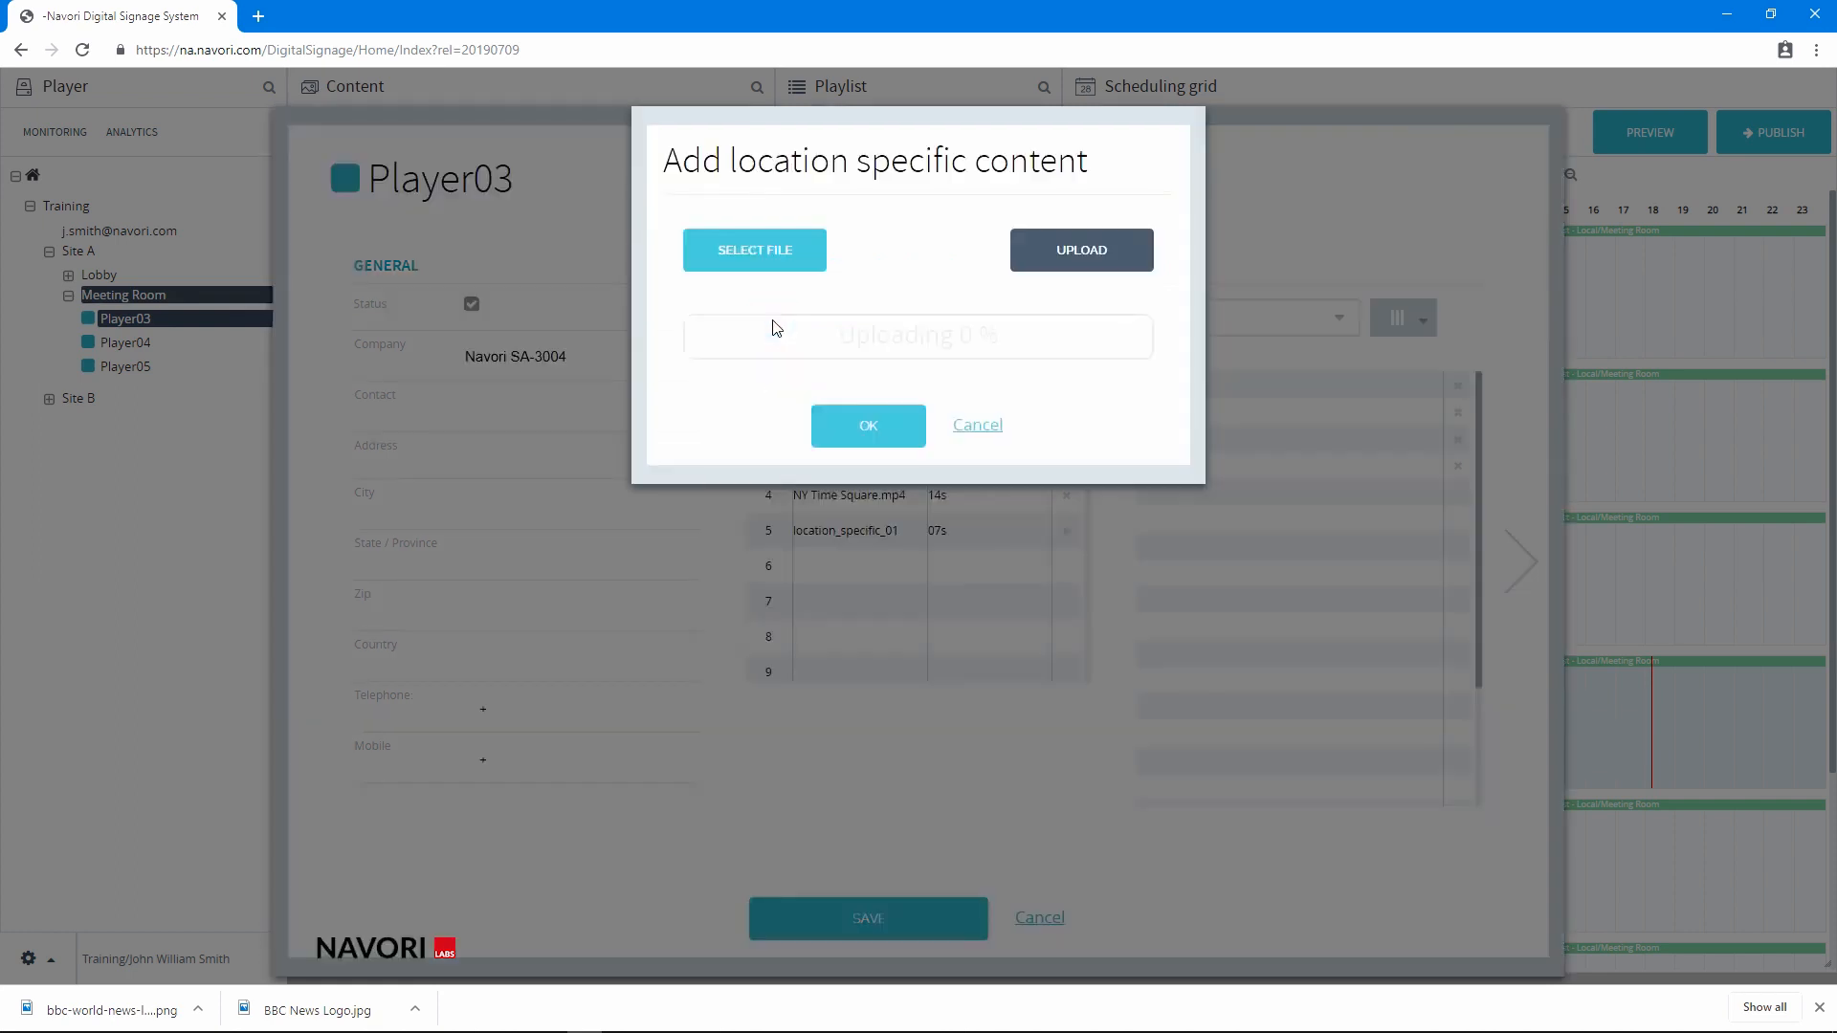
pyautogui.click(762, 265)
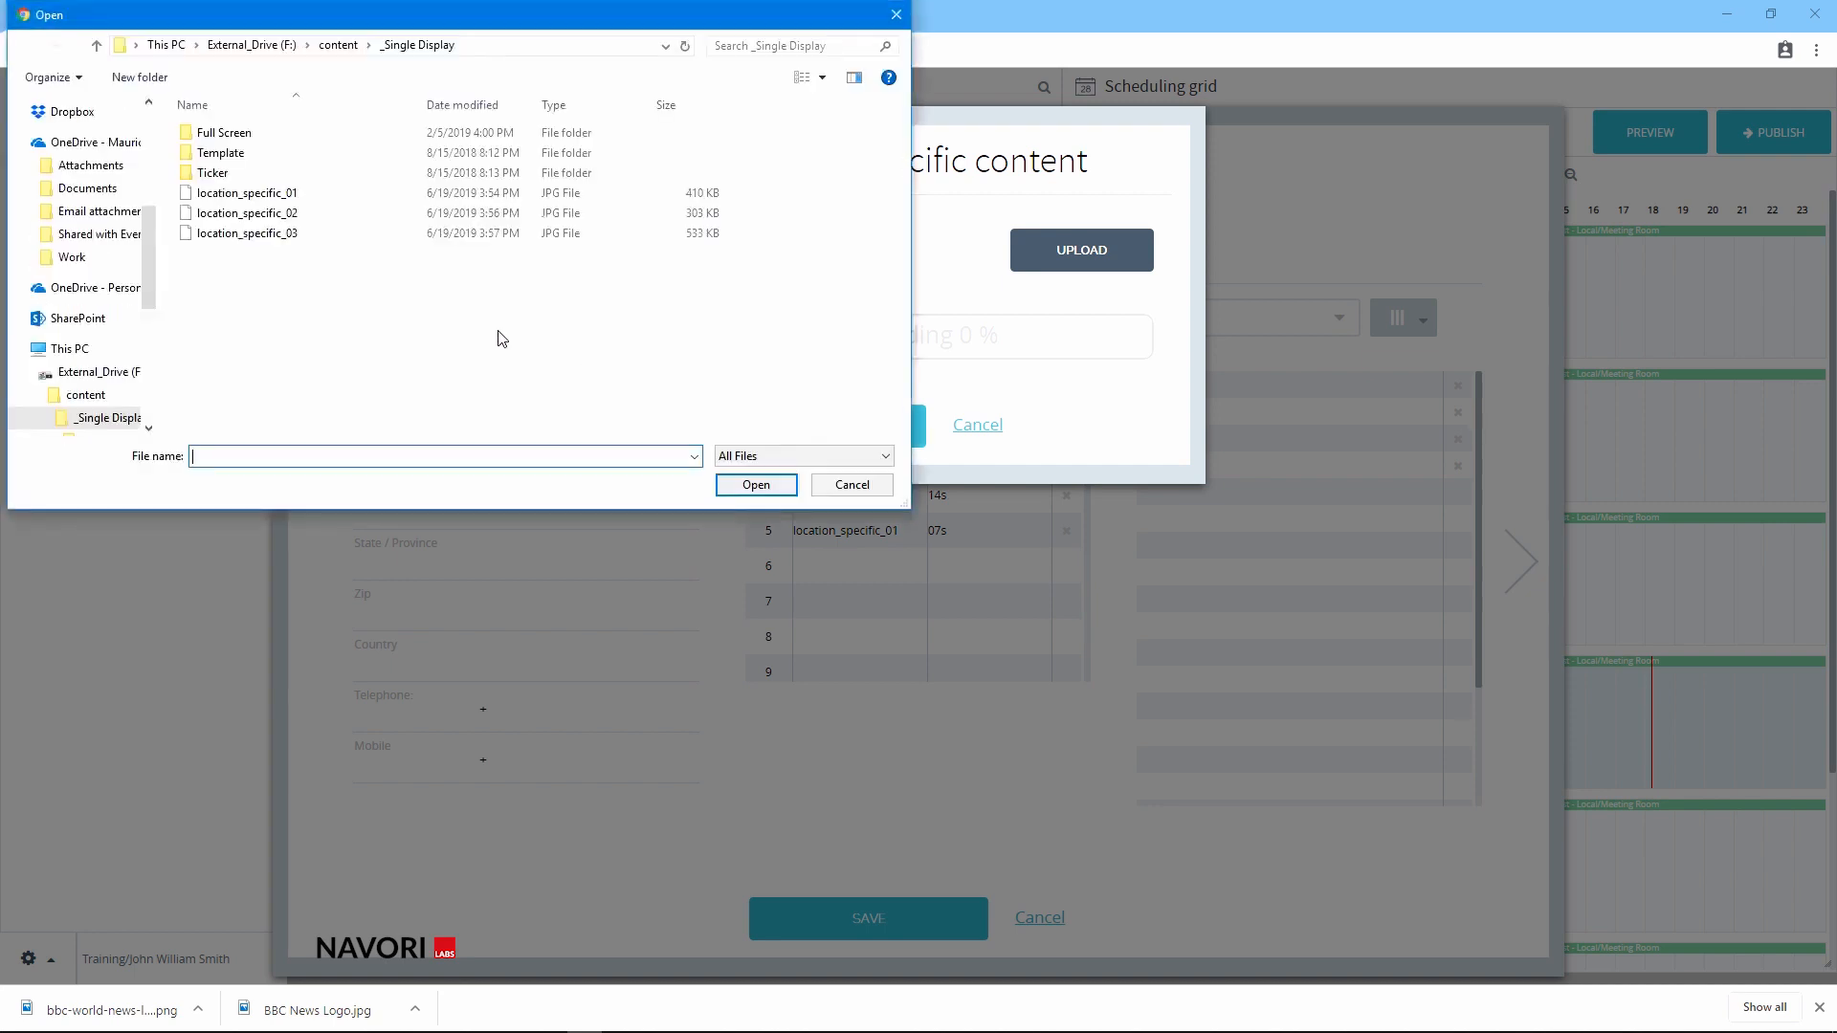
pyautogui.click(304, 214)
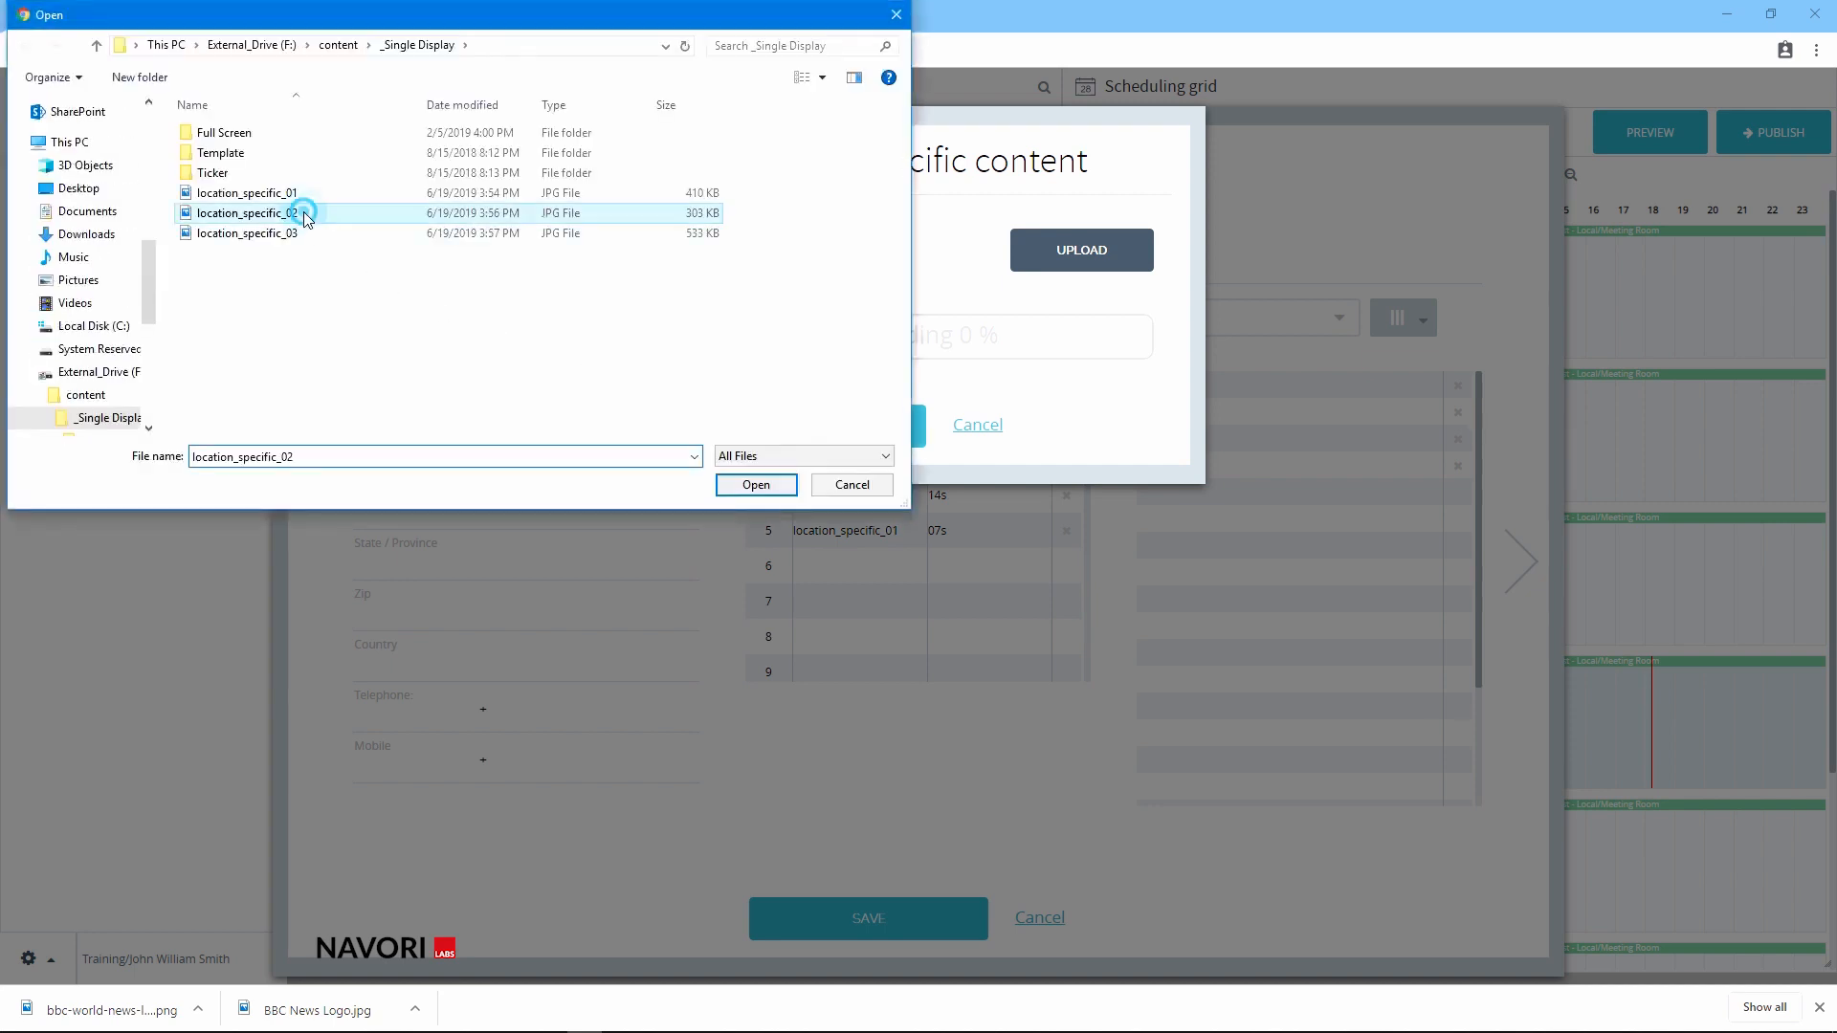
pyautogui.click(756, 484)
pyautogui.click(1047, 249)
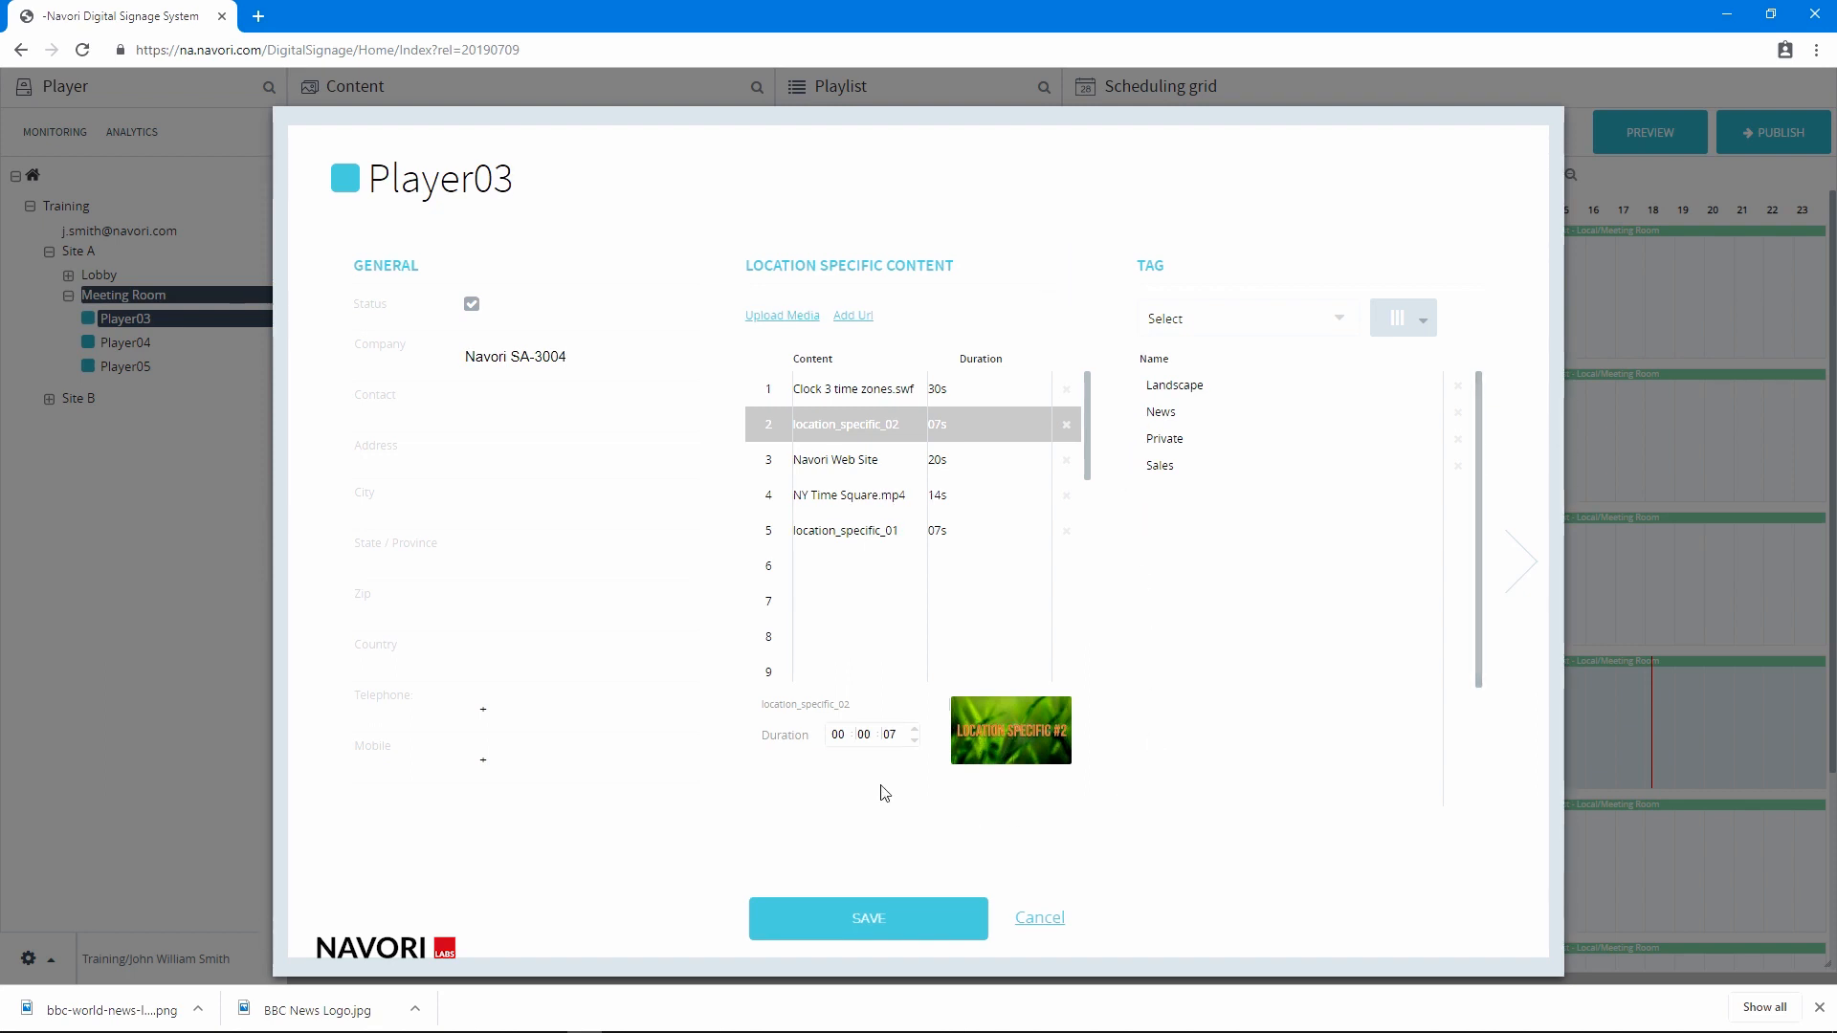
# Set the duration of location_specific_02 in slot 2 to 16 seconds
pyautogui.click(890, 734)
pyautogui.click(916, 730)
pyautogui.click(915, 730)
pyautogui.click(916, 730)
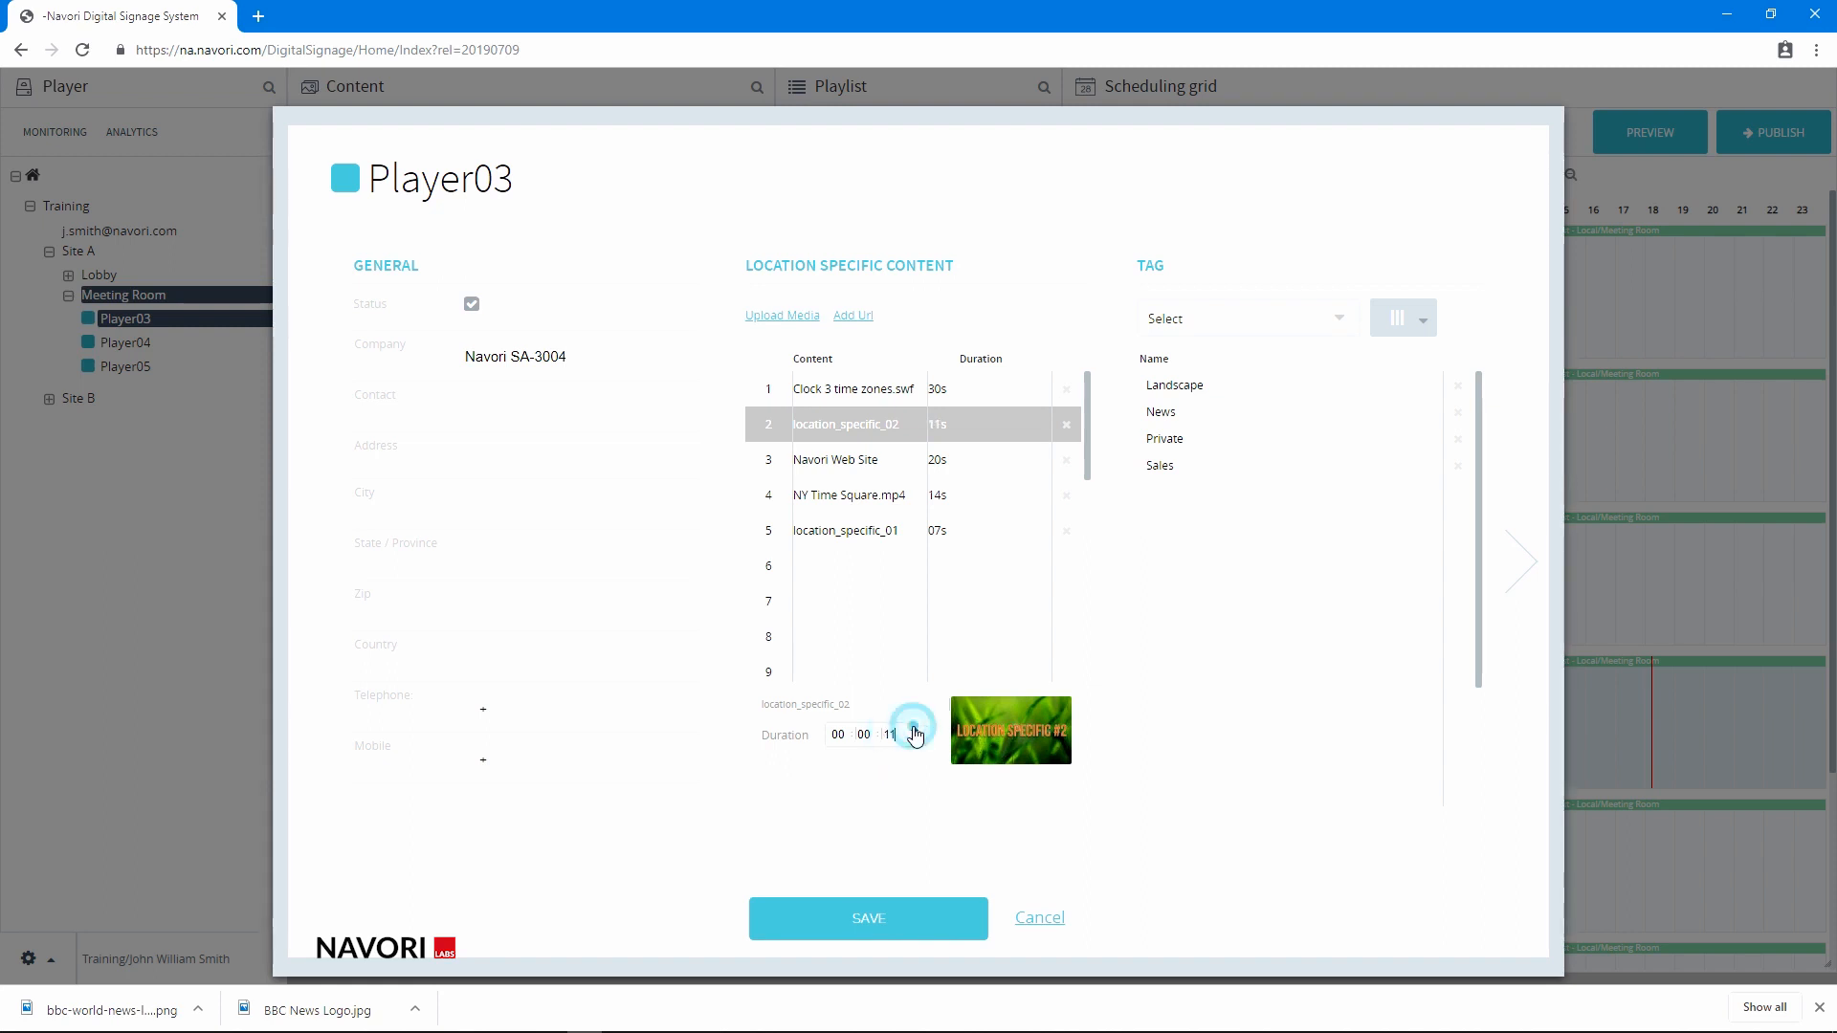
pyautogui.click(916, 730)
pyautogui.click(916, 730)
pyautogui.click(916, 730)
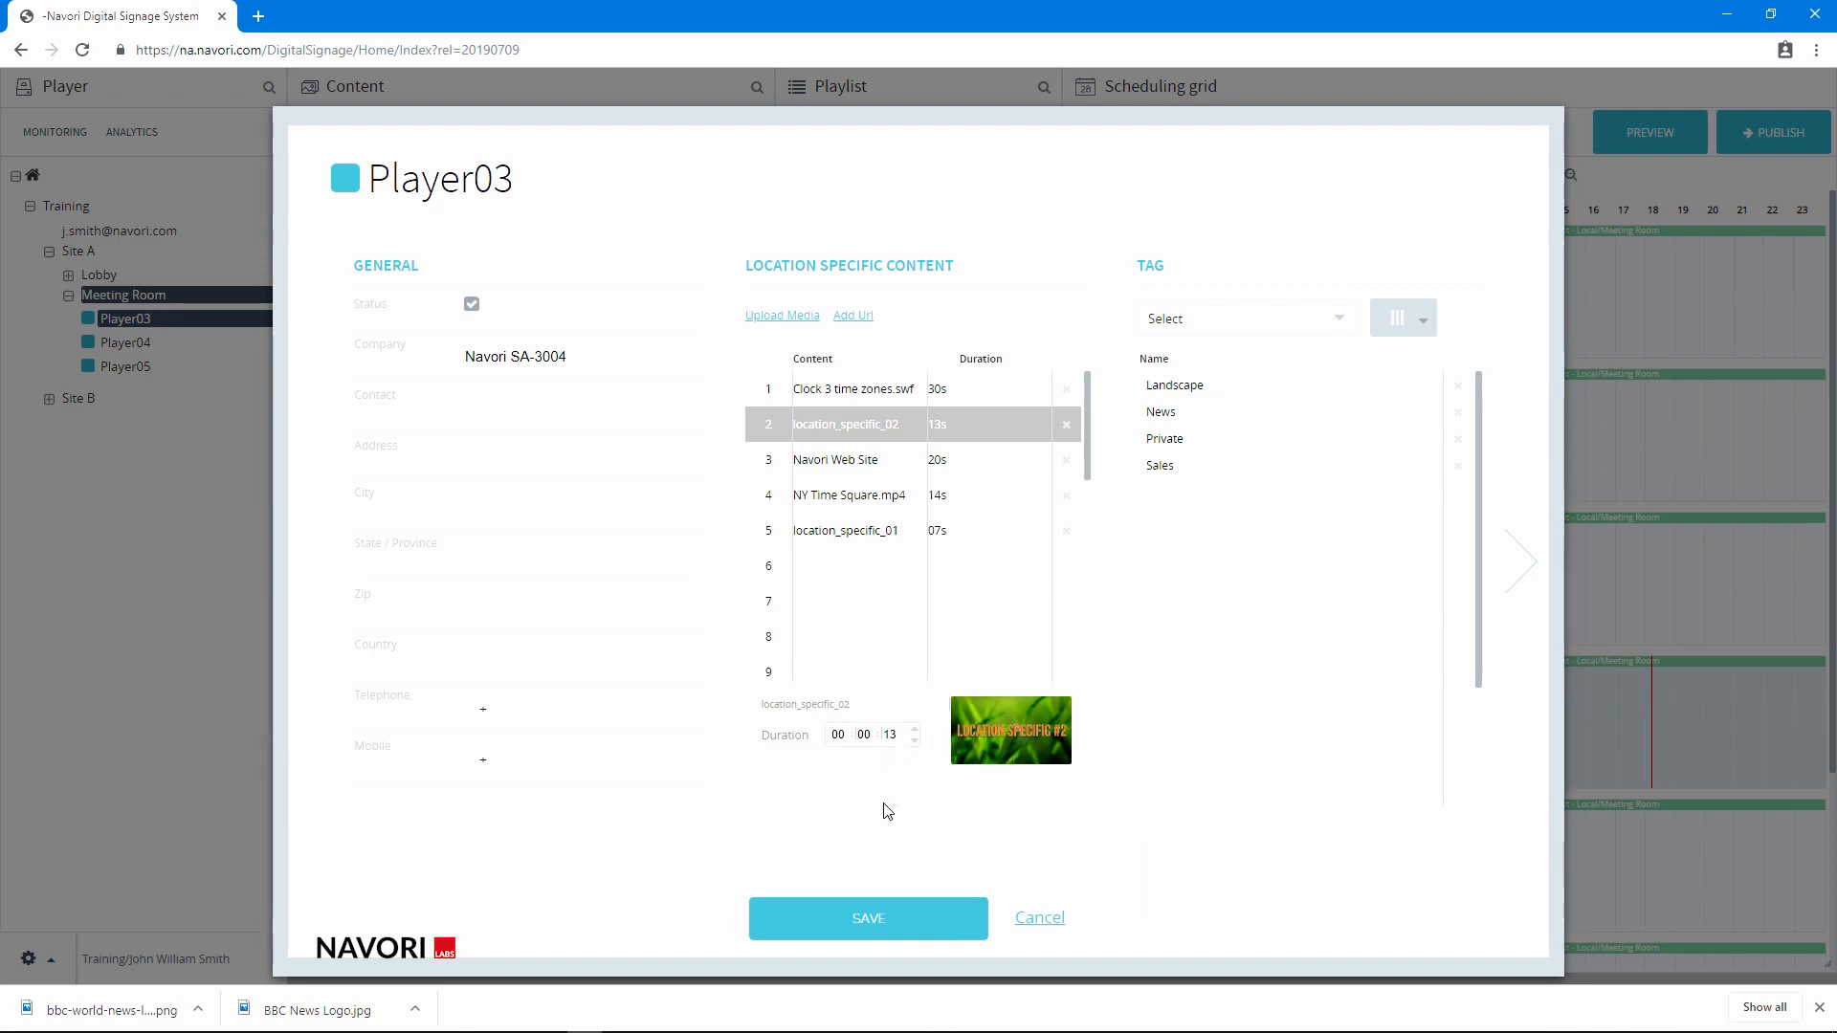
pyautogui.click(915, 729)
pyautogui.click(916, 729)
pyautogui.click(916, 729)
# Set the duration of the Navori Web Site entry in slot 3 to 35 seconds and save Player03's settings
pyautogui.click(952, 500)
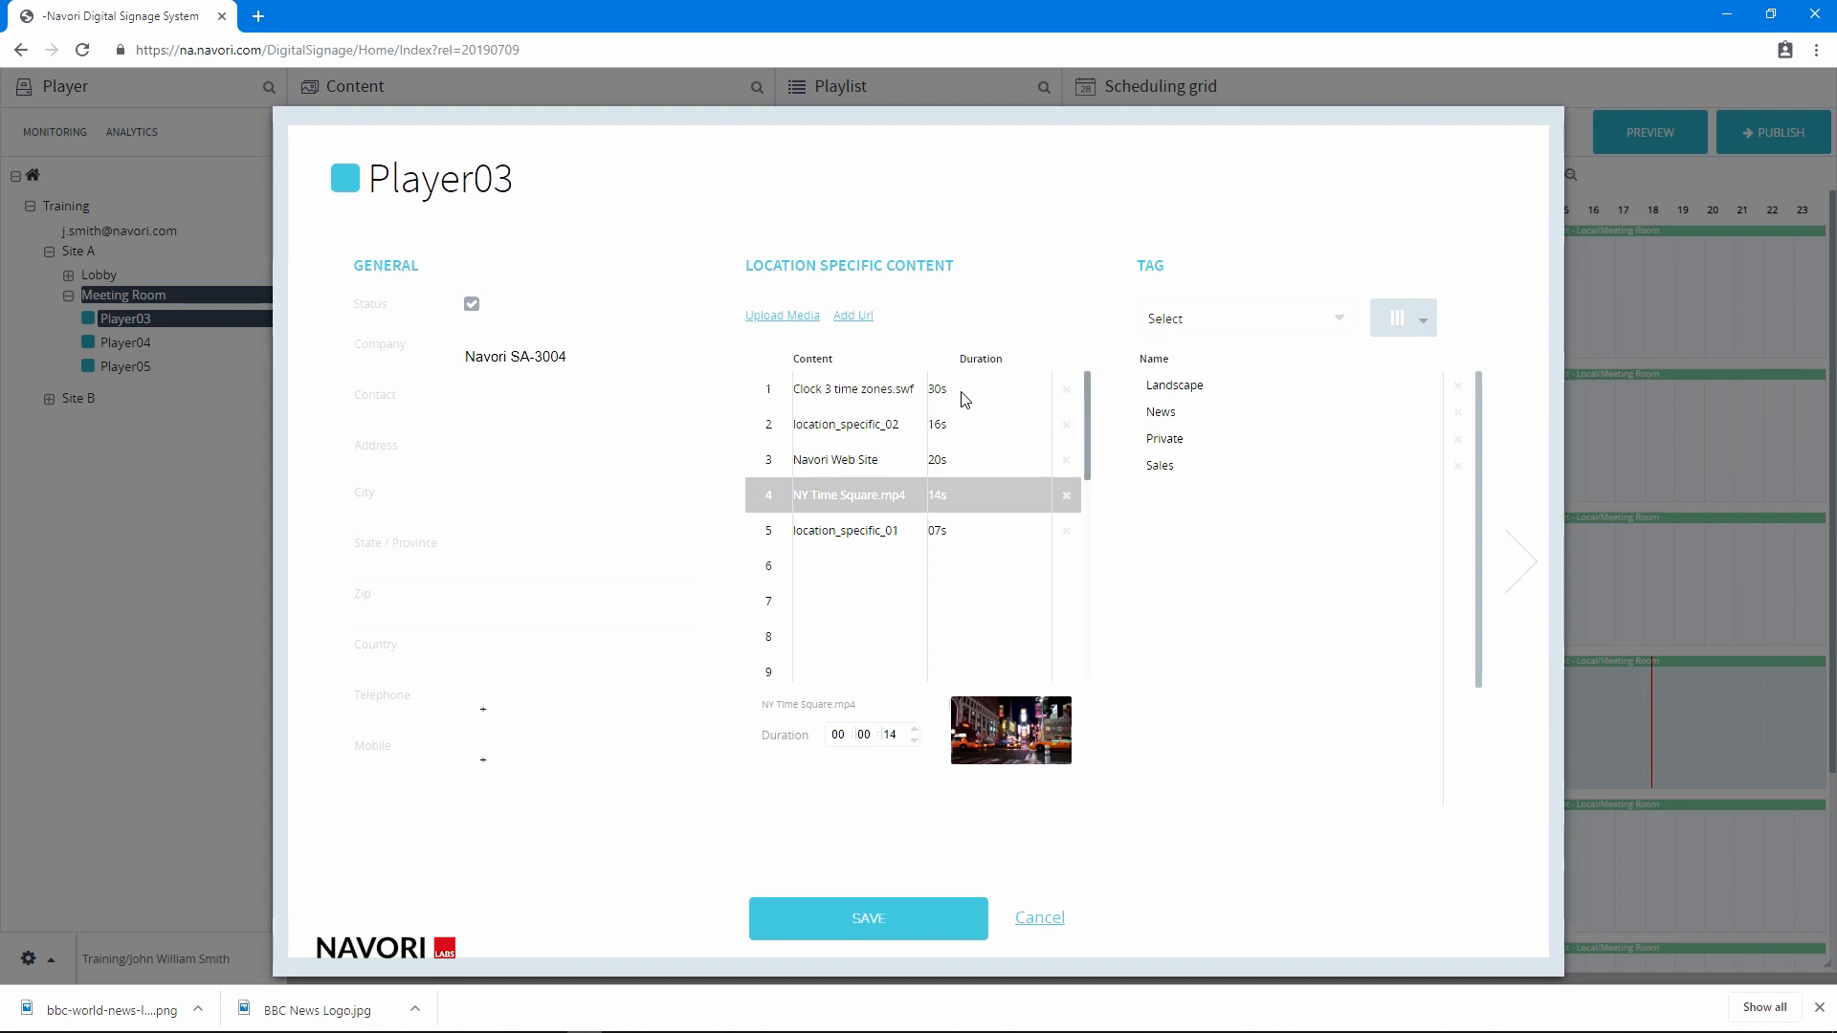
pyautogui.click(984, 463)
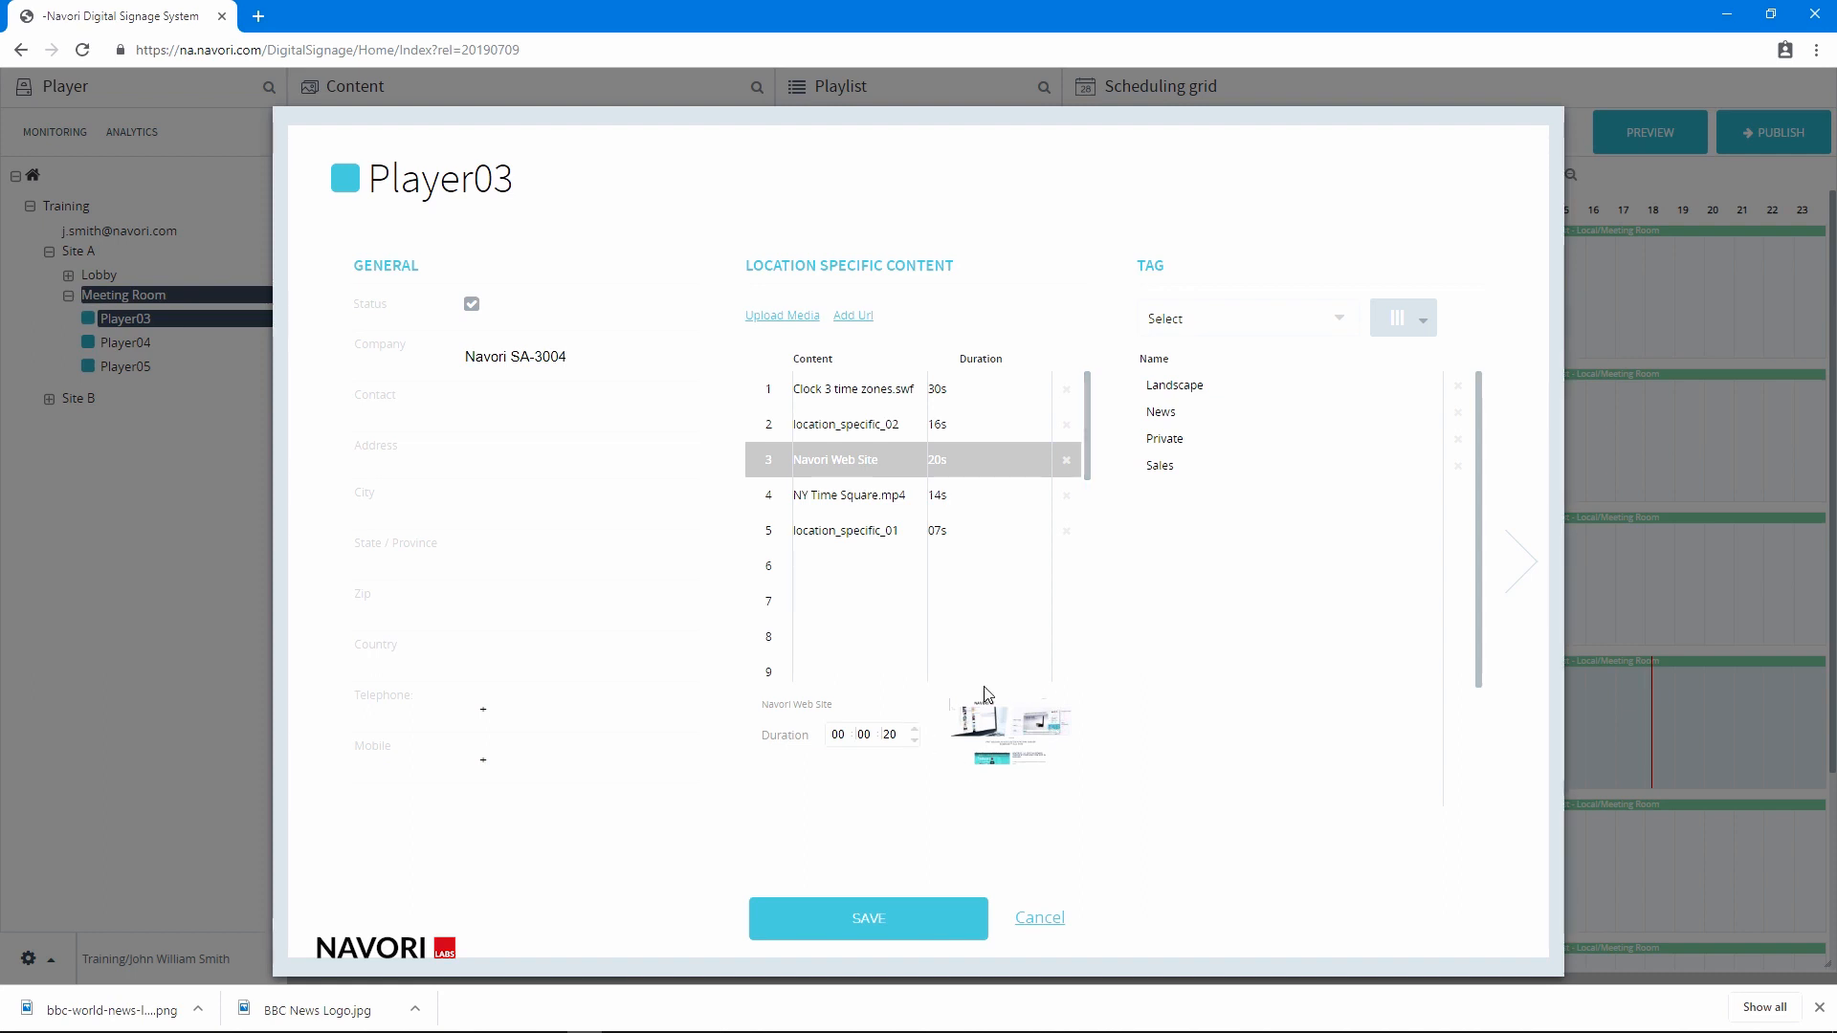
pyautogui.click(890, 734)
pyautogui.write('35')
pyautogui.click(843, 773)
pyautogui.click(902, 924)
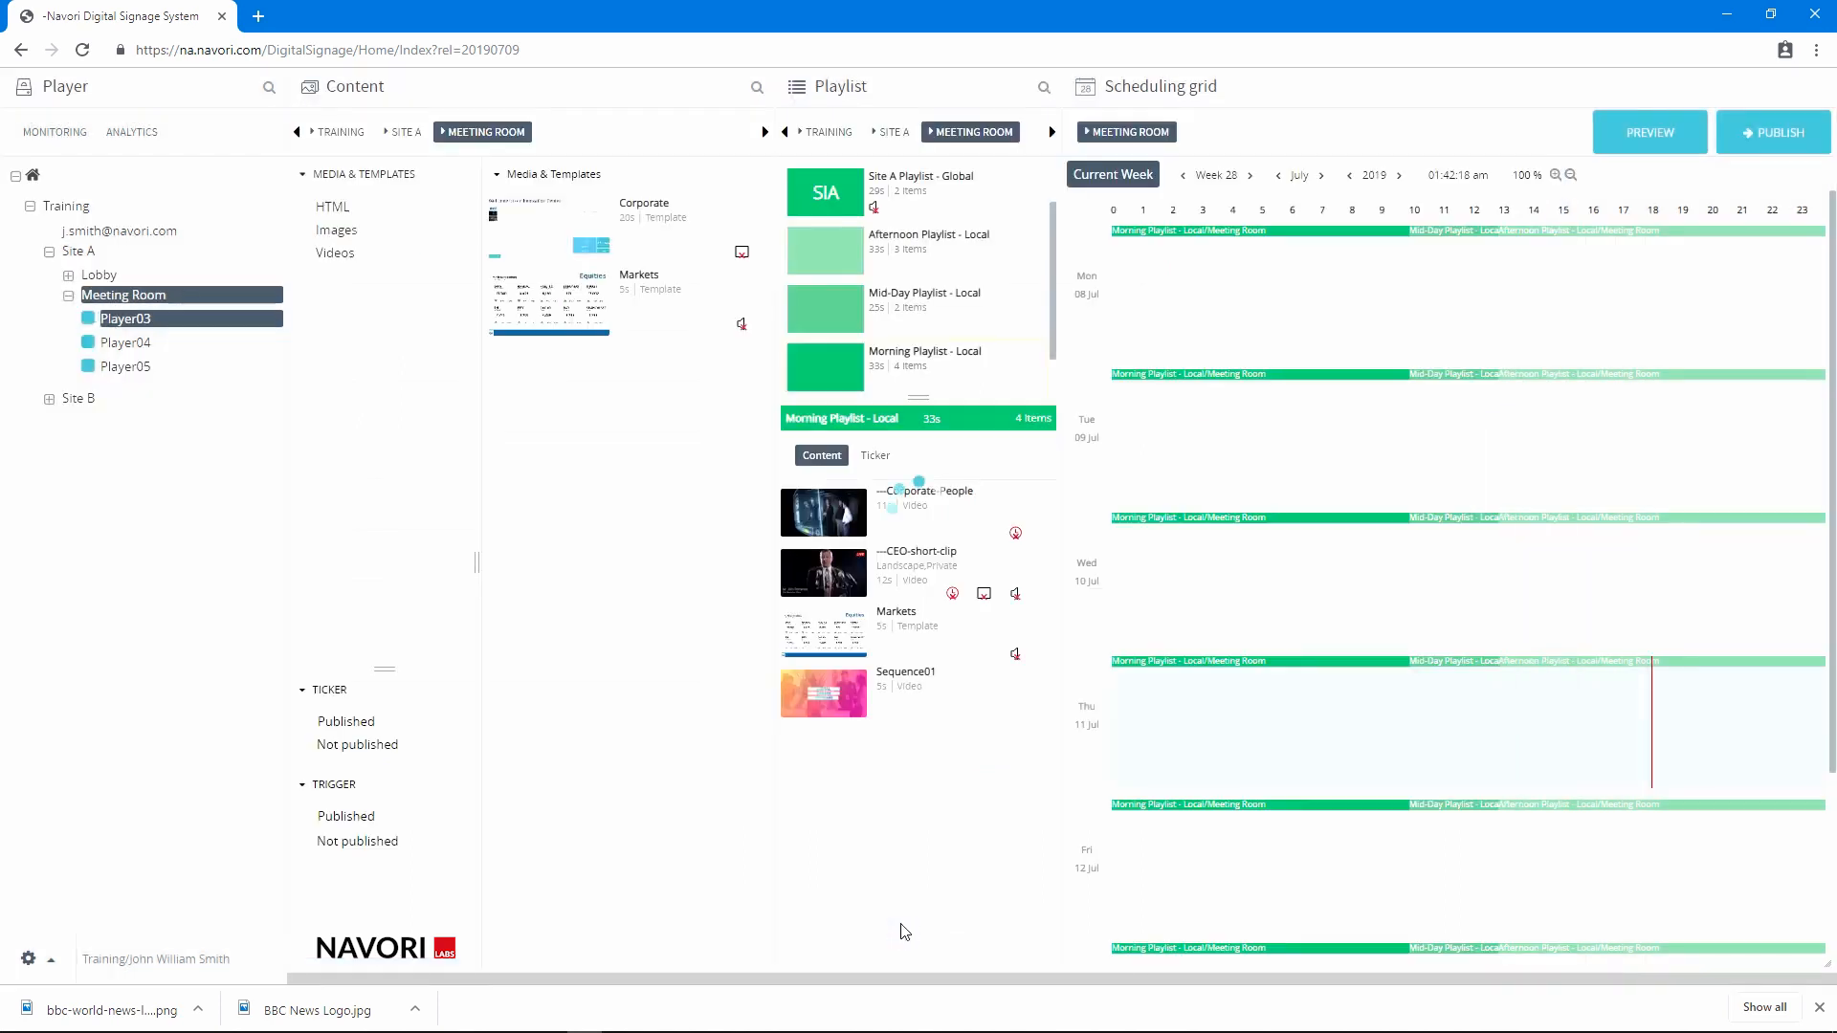
# Add location specific Content #2 to Morning Playlist - Local and place it between Corporate-People and CEO-short-clip
pyautogui.rightClick(839, 553)
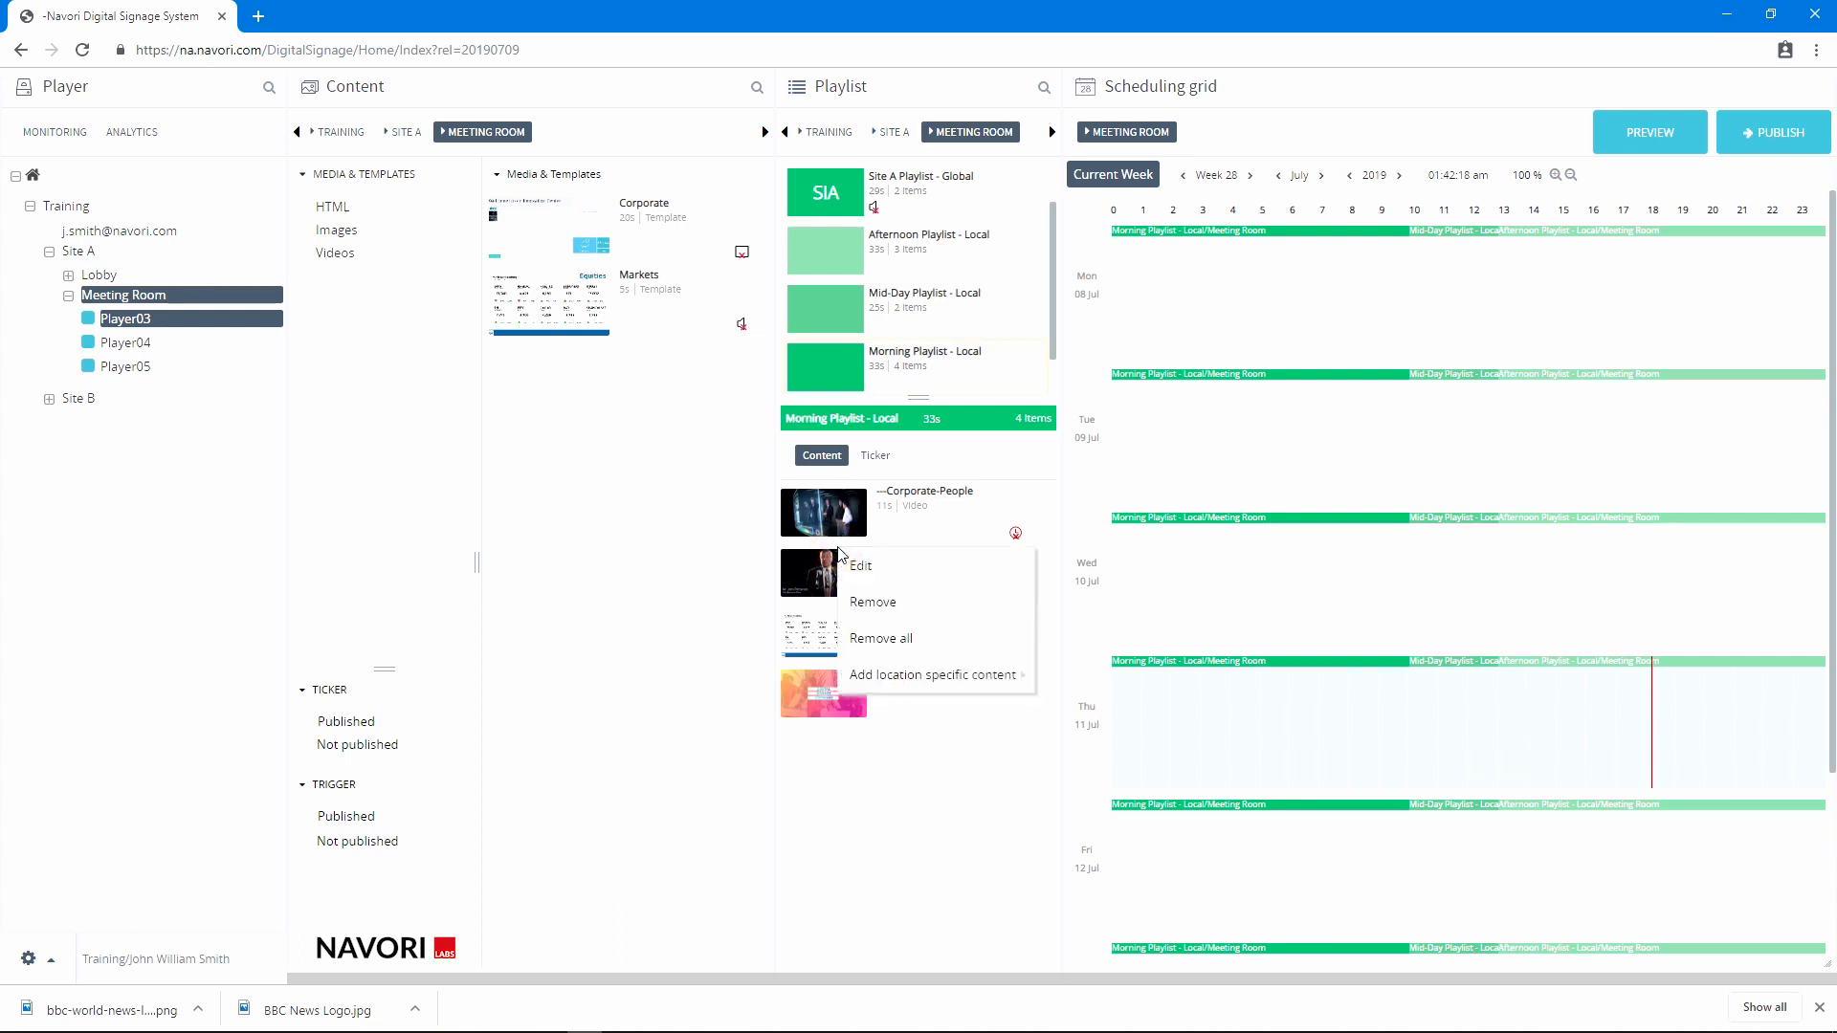
pyautogui.moveTo(888, 677)
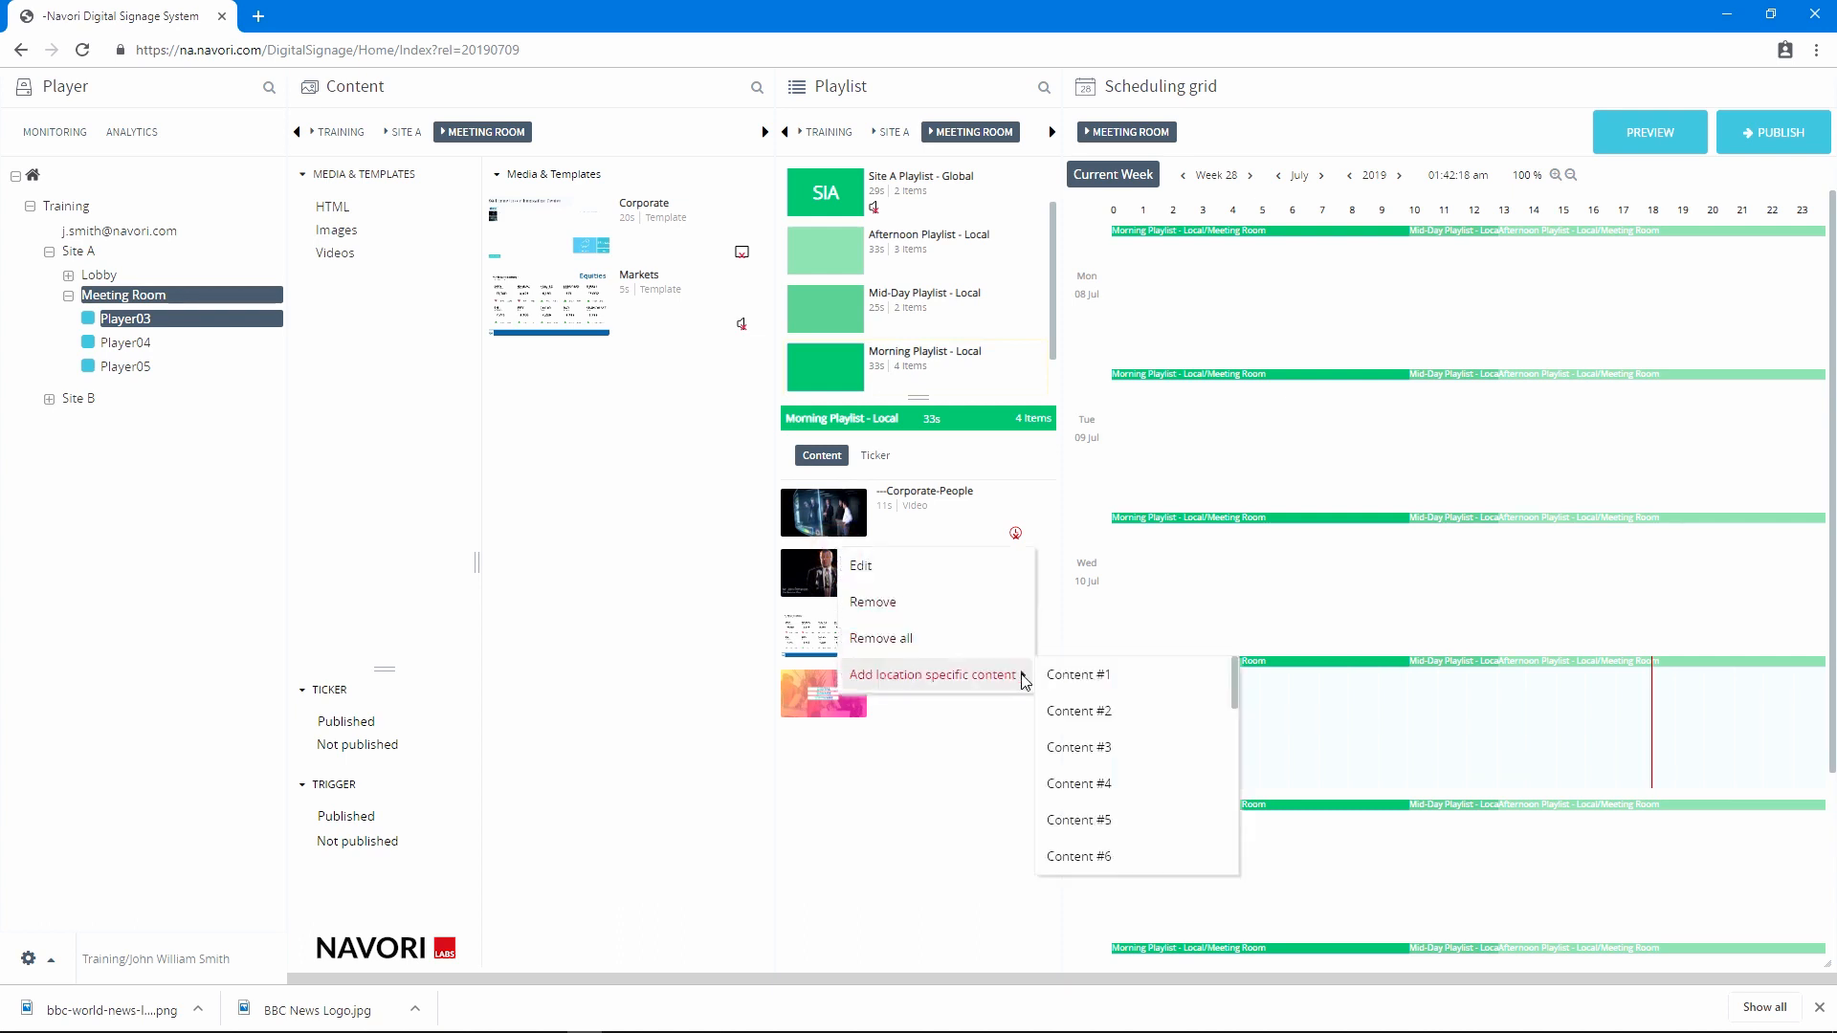
pyautogui.click(1097, 713)
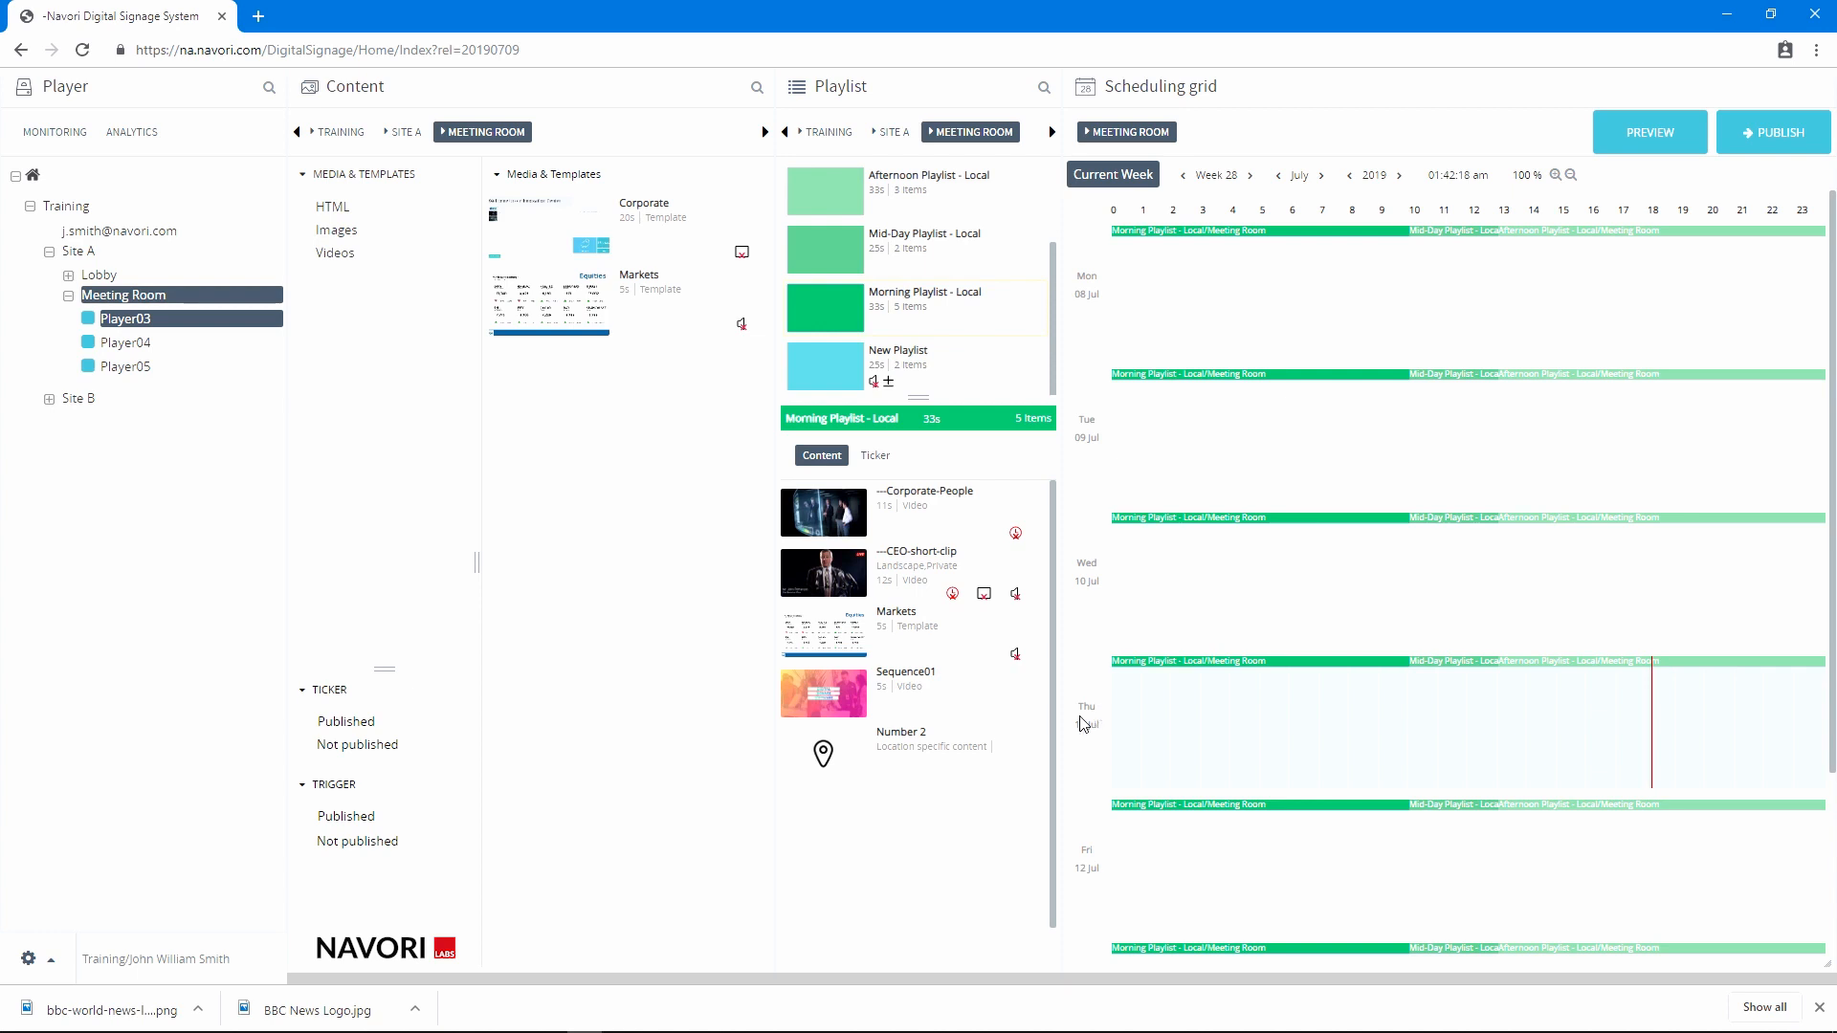
pyautogui.moveTo(828, 749); pyautogui.dragTo(883, 574)
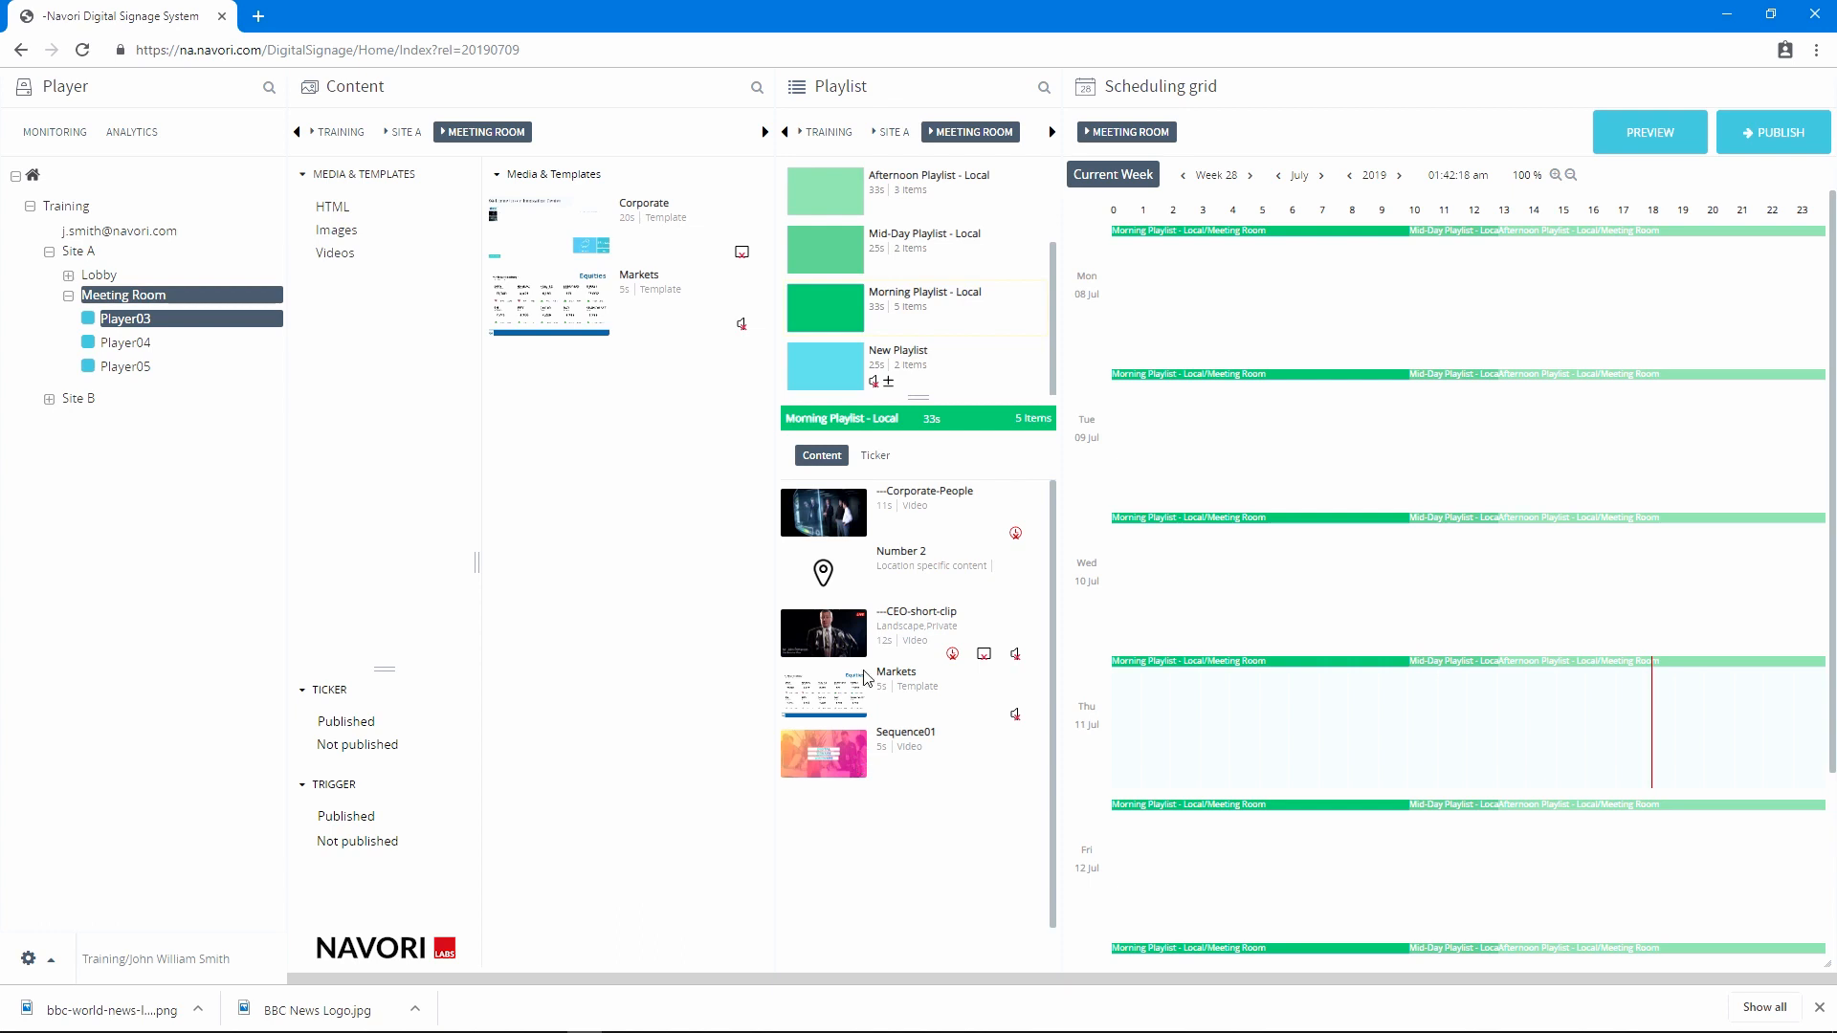
# Add the unpublished BBC News Ticker to the ticker of Morning Playlist - Local and return to the playlist's content list
pyautogui.click(867, 458)
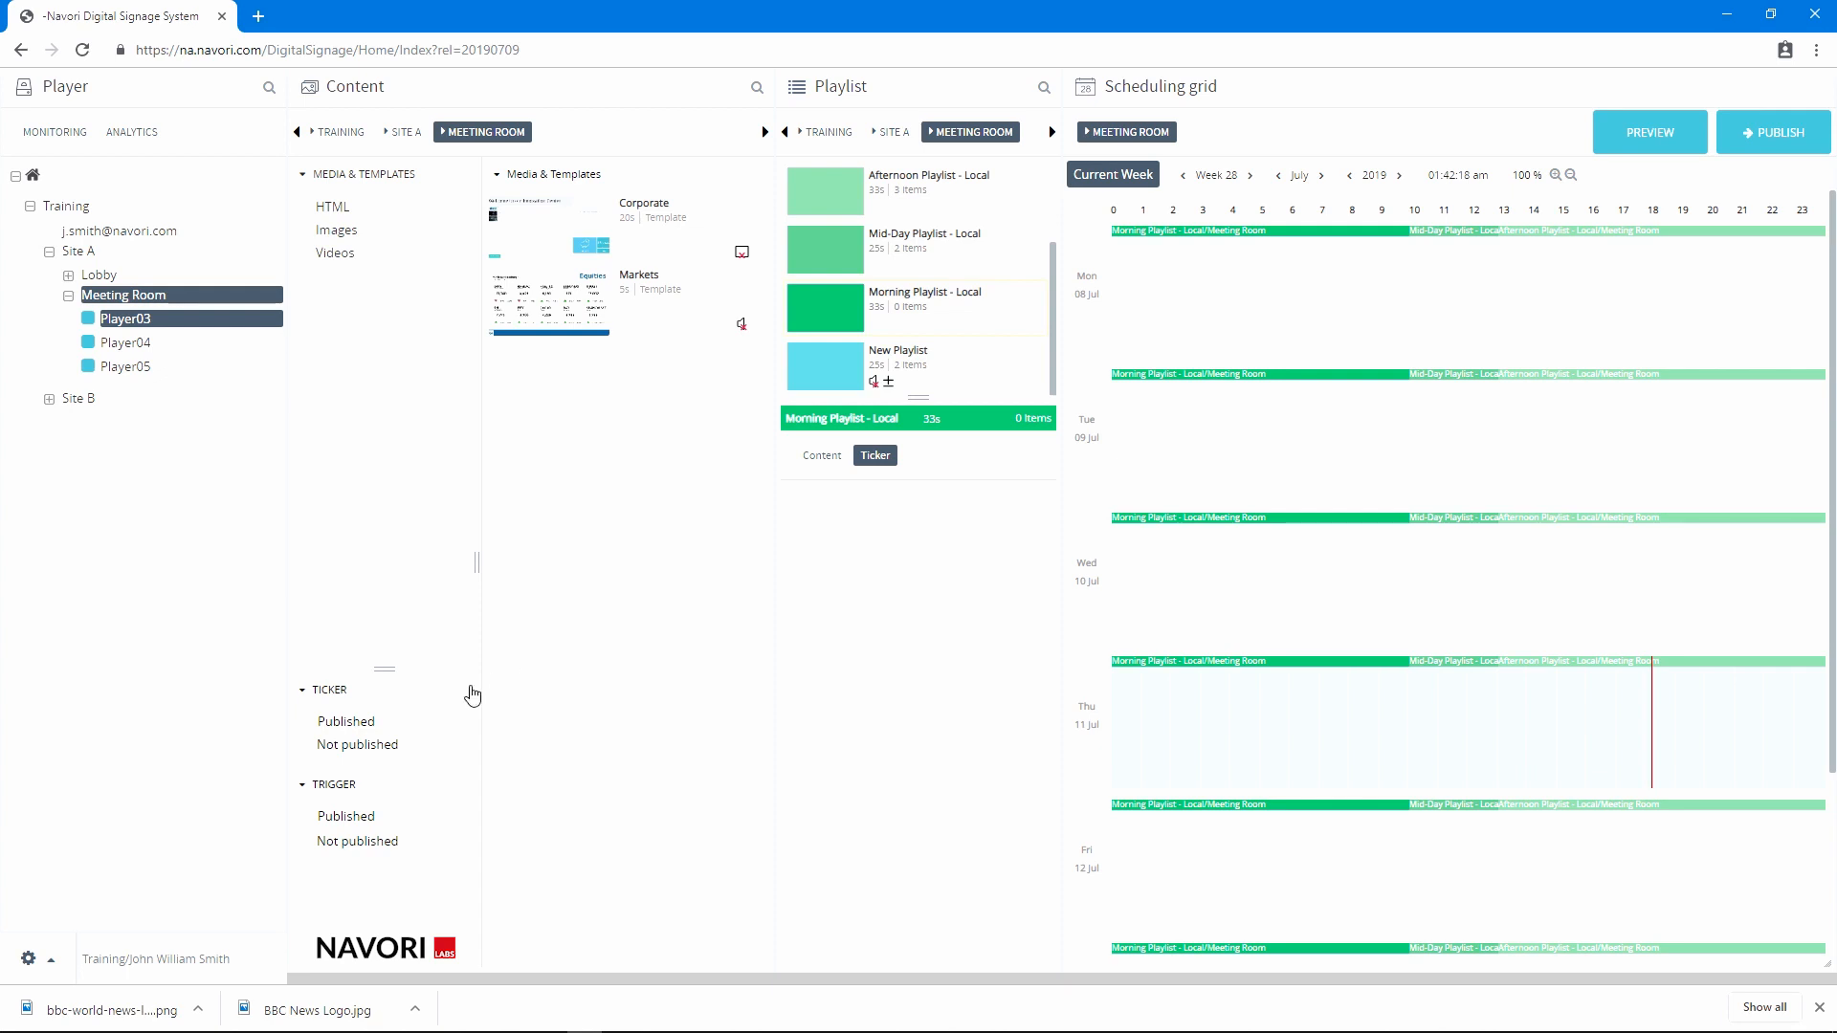
pyautogui.click(370, 746)
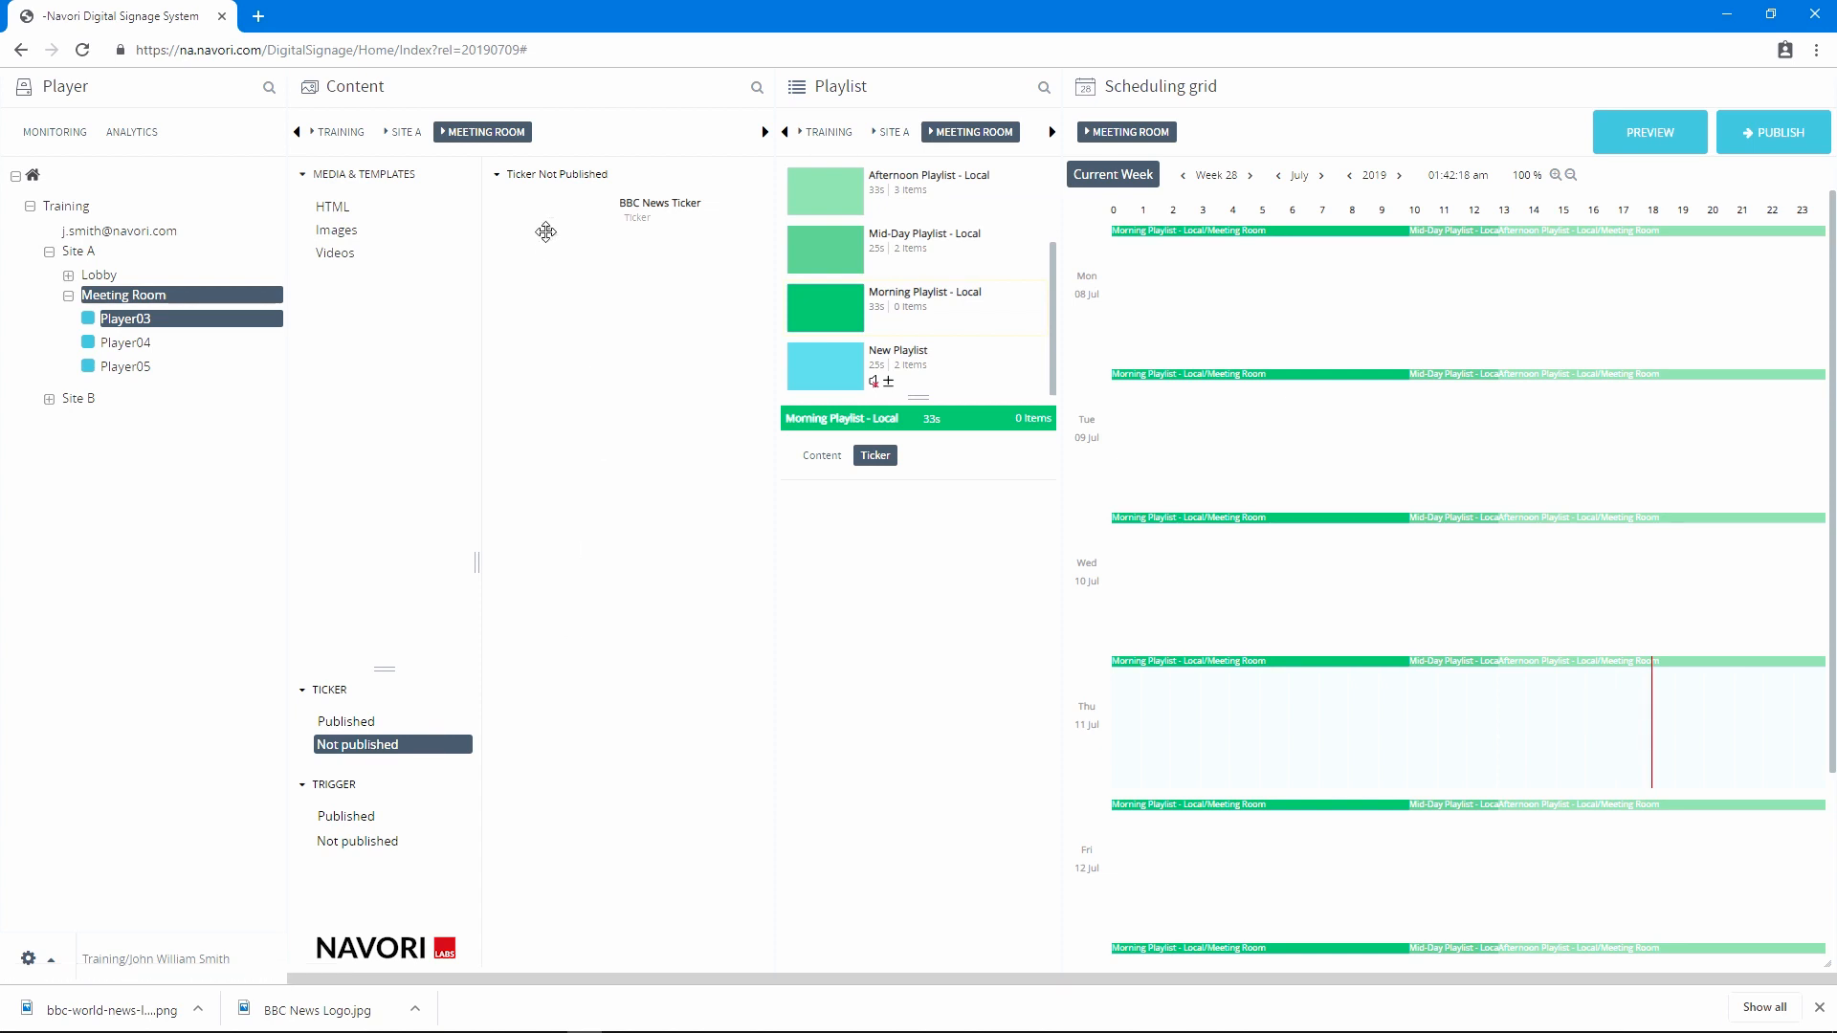
pyautogui.moveTo(545, 227); pyautogui.dragTo(825, 566)
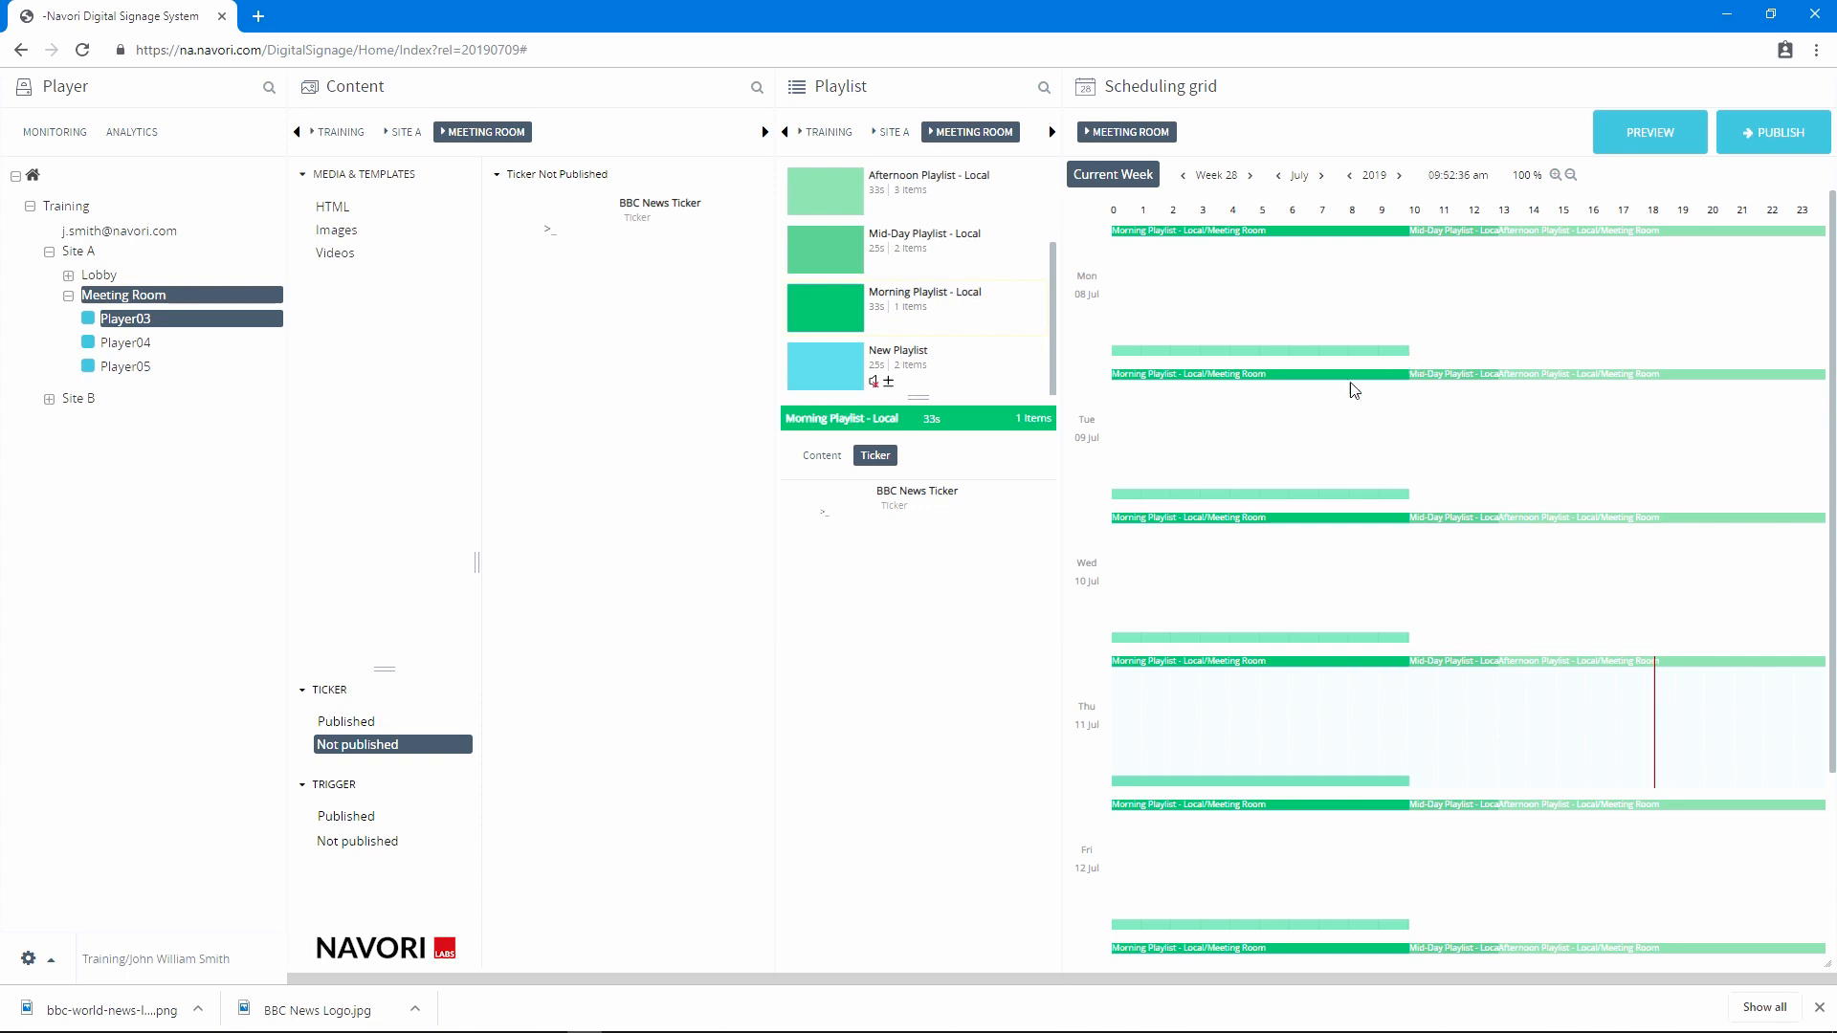
pyautogui.click(820, 457)
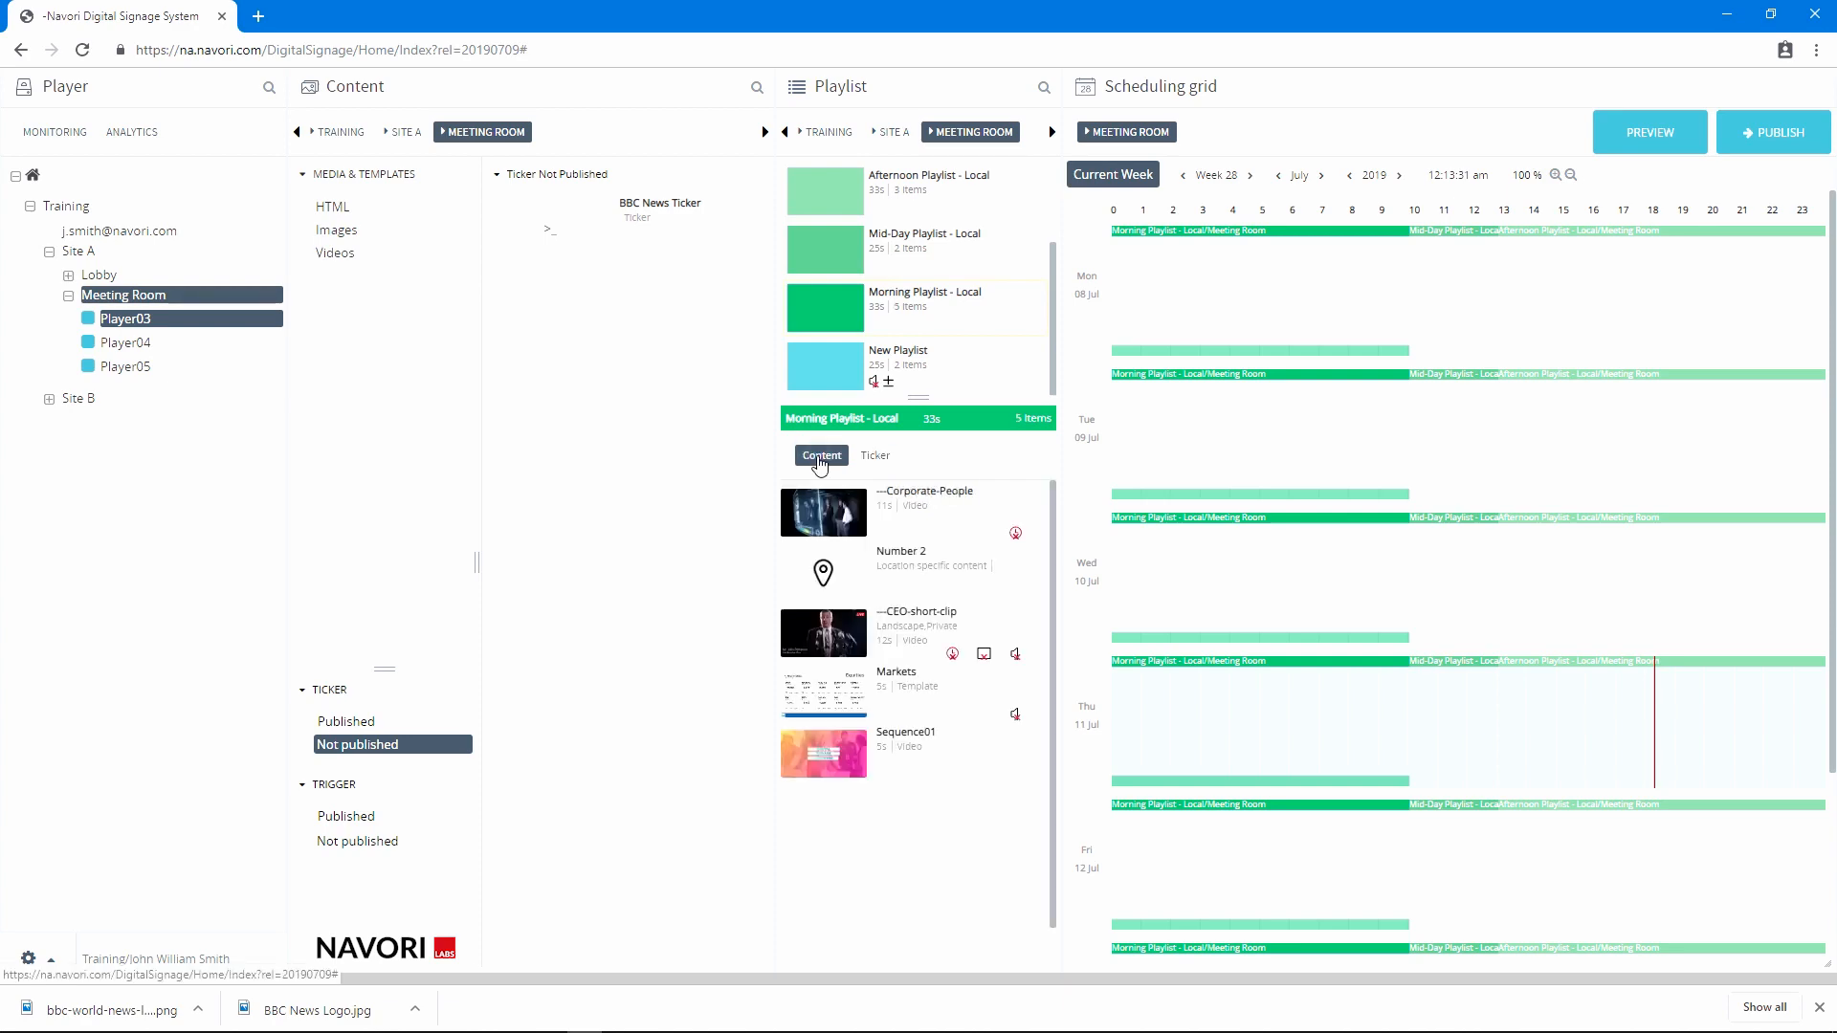